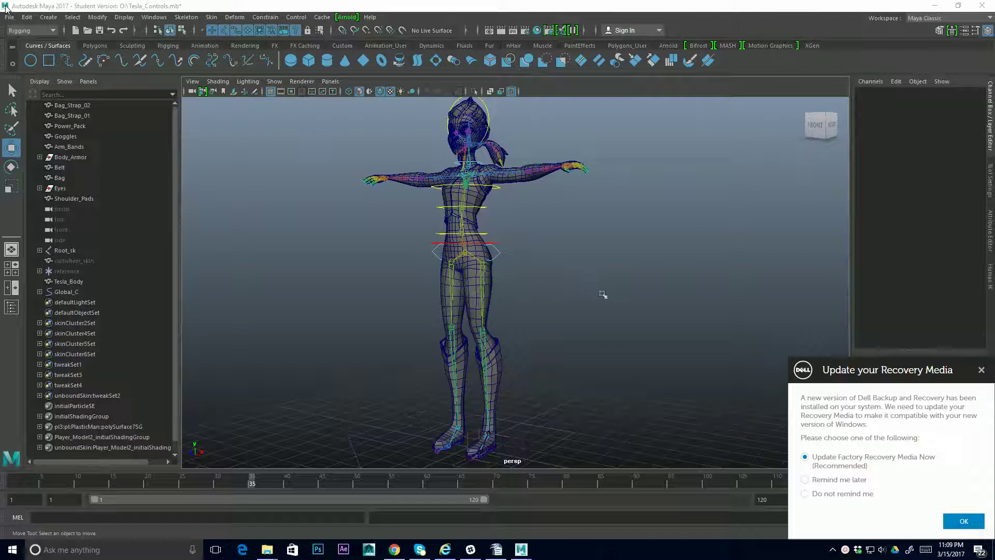
Step: Move the left foot control L_Foot_C up and forward to about Translate Y 6.7 and Translate Z 5.7
middle_click_drag(595, 346, 555, 340, "alt")
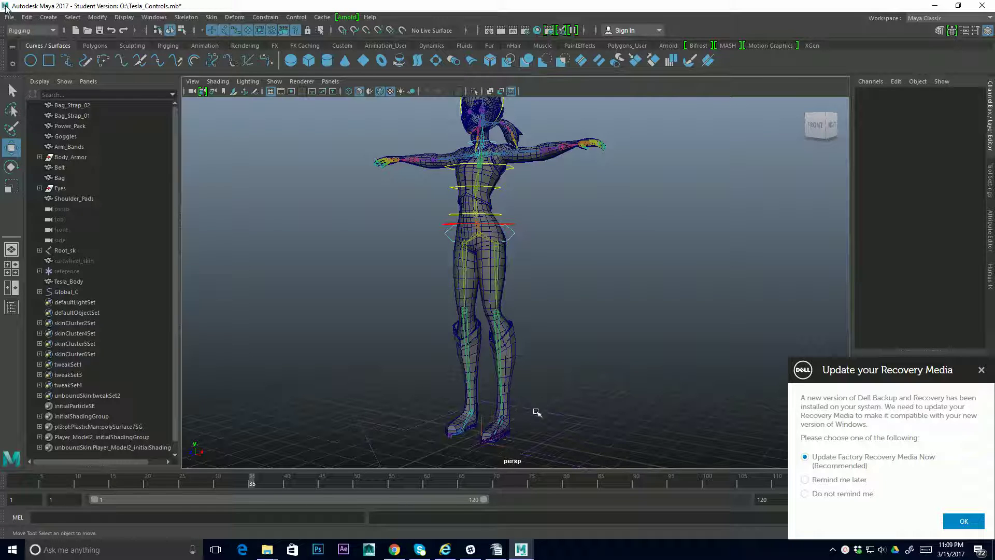
left_click_drag(536, 411, 551, 380, "alt")
left_click(542, 372)
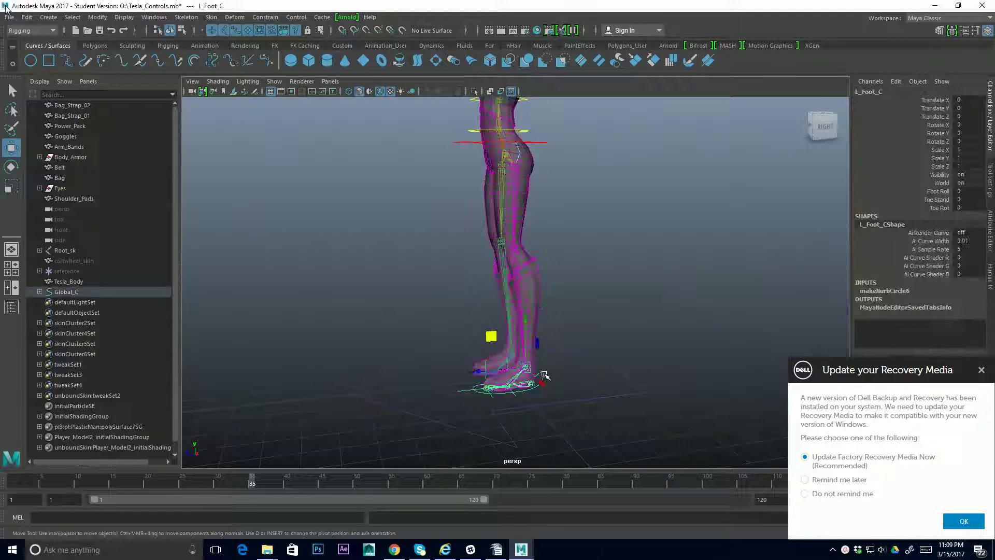
left_click_drag(490, 337, 304, 133)
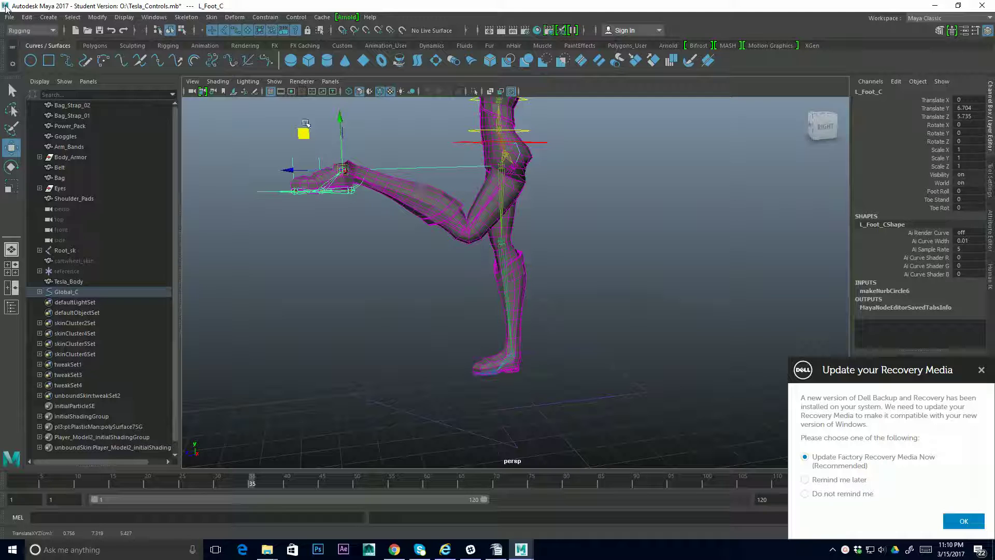
mouse_move(349, 223)
left_mouse_down("alt")
mouse_move(415, 227)
mouse_move(349, 236)
left_mouse_up("alt")
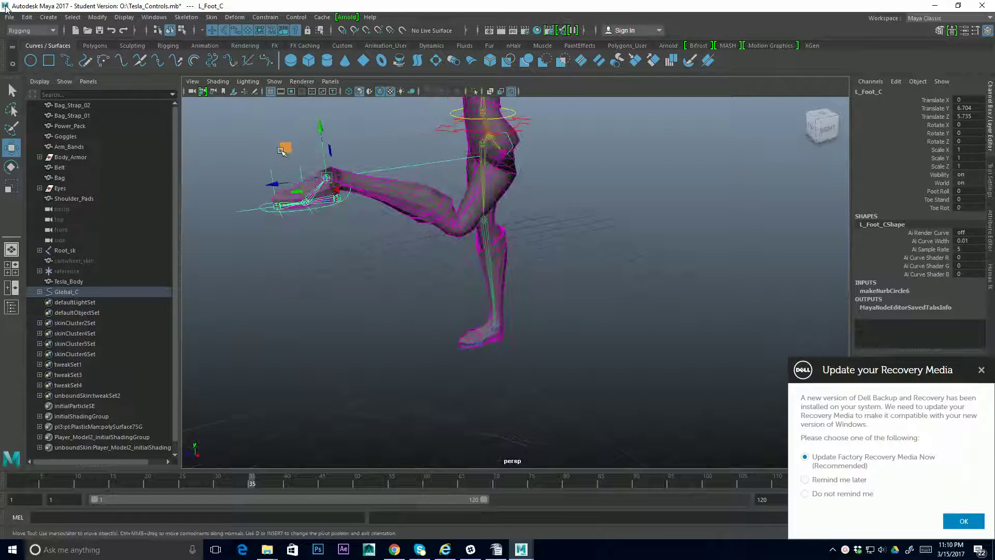
Step: Reposition the left foot control to test how the knee bends, ending at about Translate Y 6.06 and Z 6.04
left_click_drag(286, 149, 327, 208)
left_click_drag(415, 219, 509, 136, "alt")
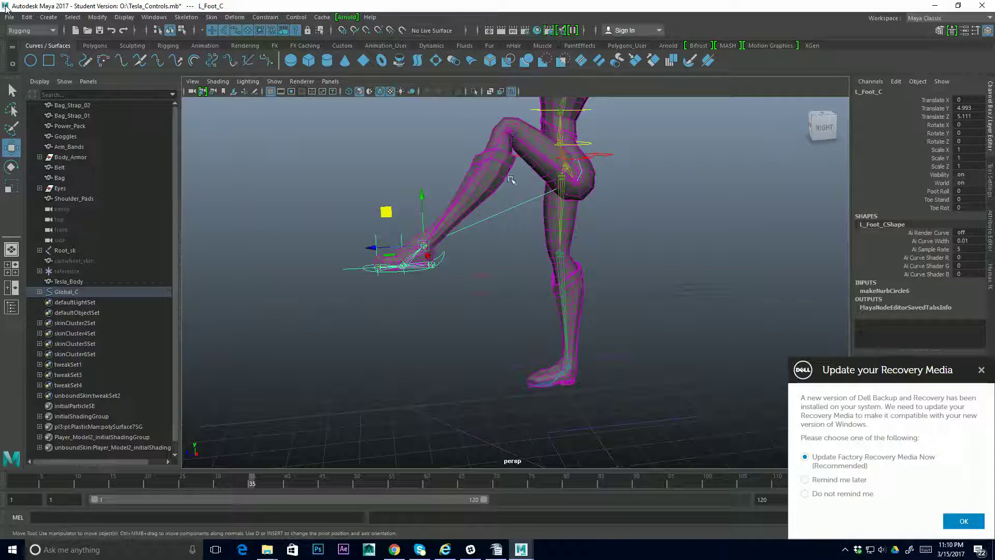
left_click_drag(495, 195, 398, 168, "alt")
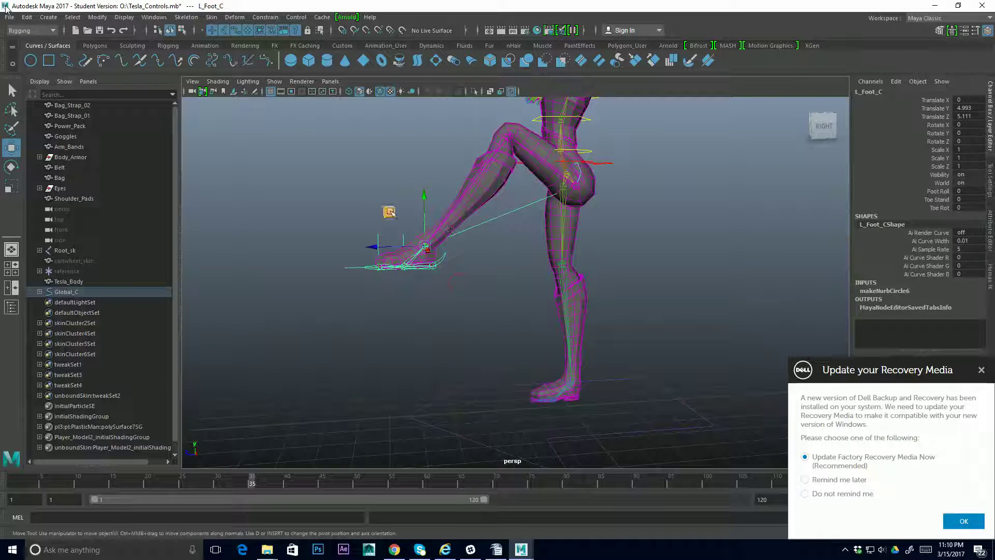
middle_click_drag(390, 212, 378, 237)
middle_click_drag(376, 185, 401, 202)
left_click_drag(402, 202, 358, 176)
middle_click_drag(494, 214, 490, 268, "alt")
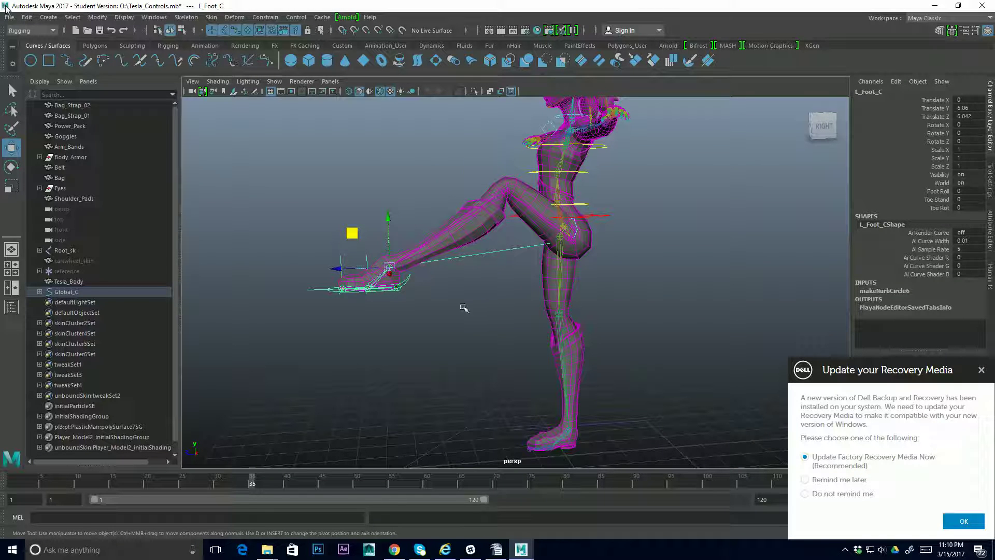
left_click_drag(460, 308, 423, 318, "alt")
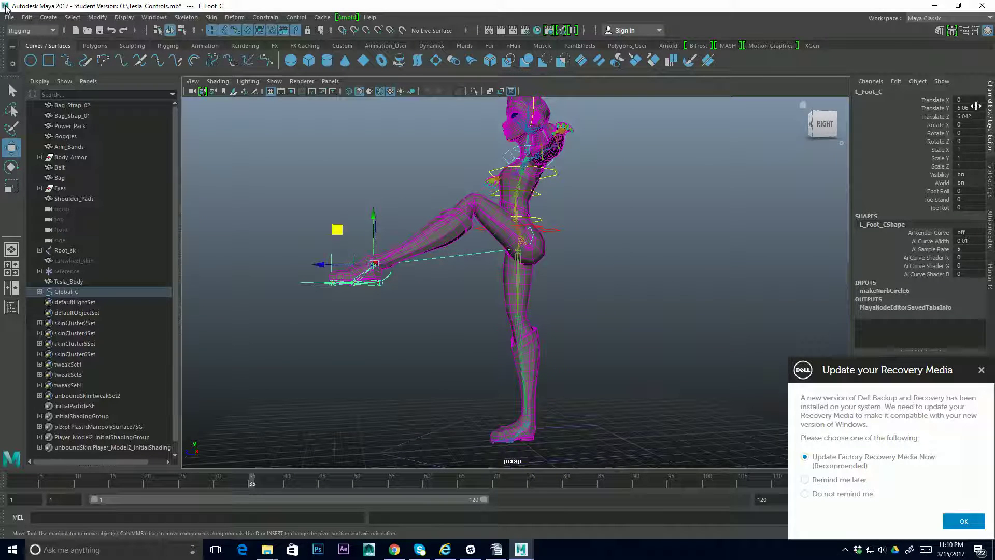
Step: Reset the left foot control's Translate Y and Translate Z to 0 and dismiss the recovery media notice
left_click_drag(976, 108, 969, 117)
type("0")
key("Return")
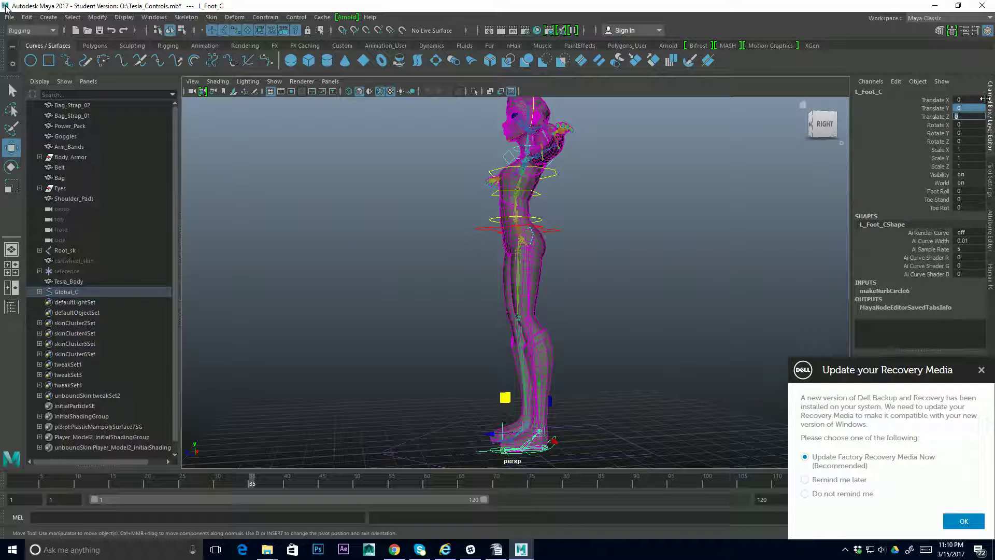
left_click(981, 371)
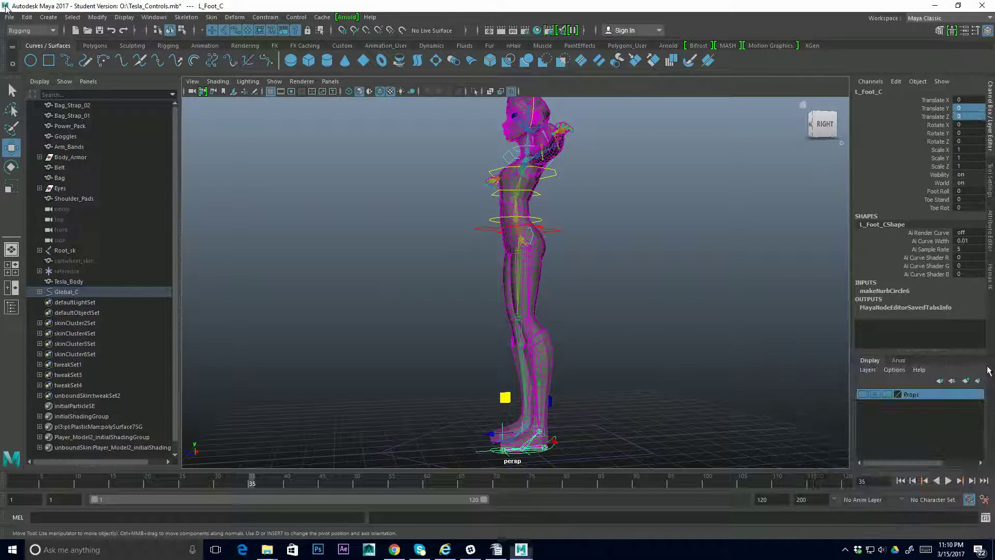
Step: Deselect the foot control and create a NURBS circle at the origin
left_click_drag(474, 278, 563, 309, "alt")
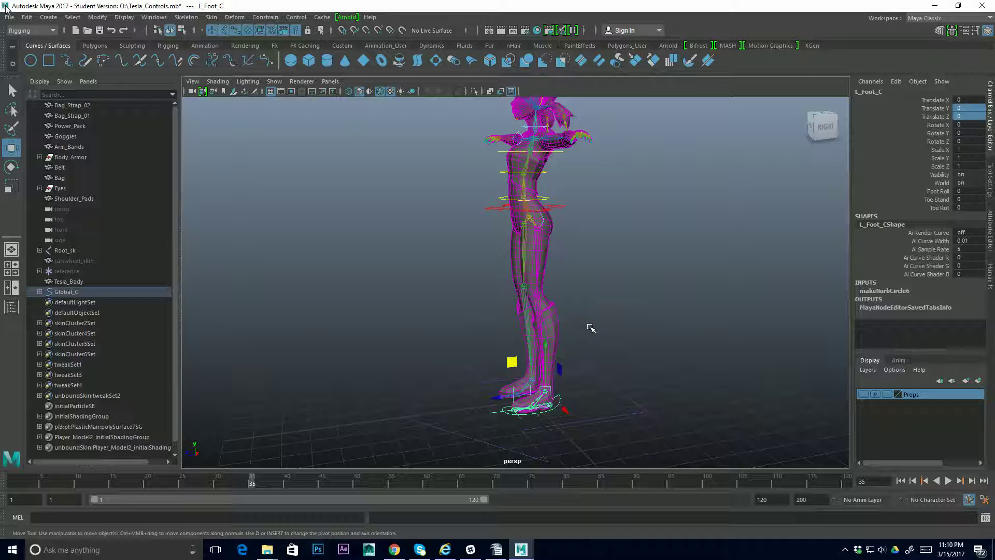
left_click_drag(438, 289, 537, 280, "alt")
left_click(607, 326)
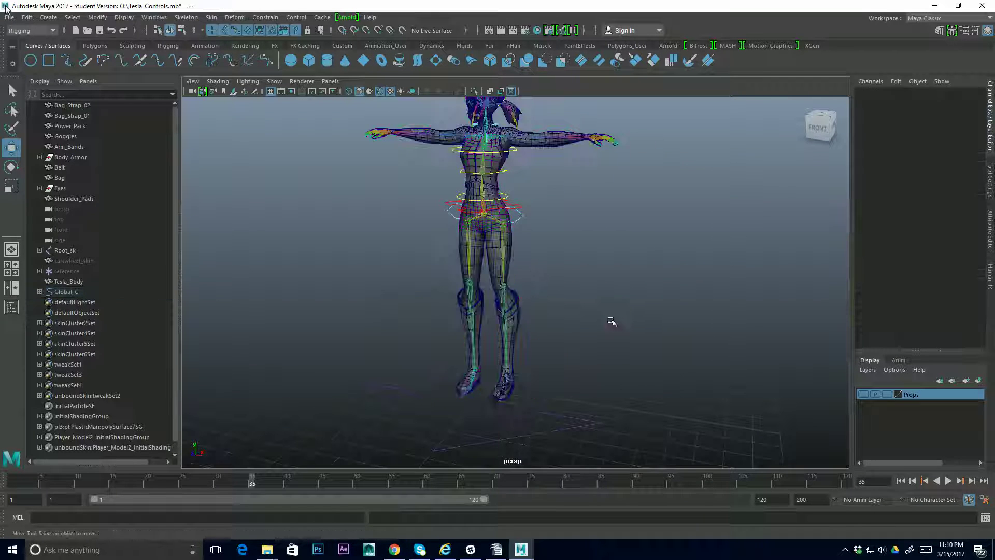
right_click_drag(591, 304, 527, 318, "alt")
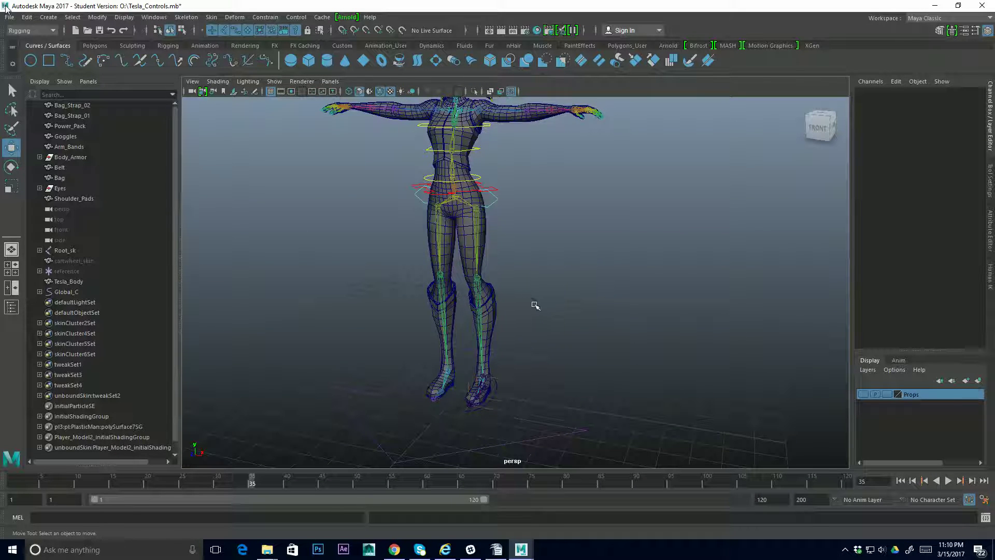
left_click(31, 61)
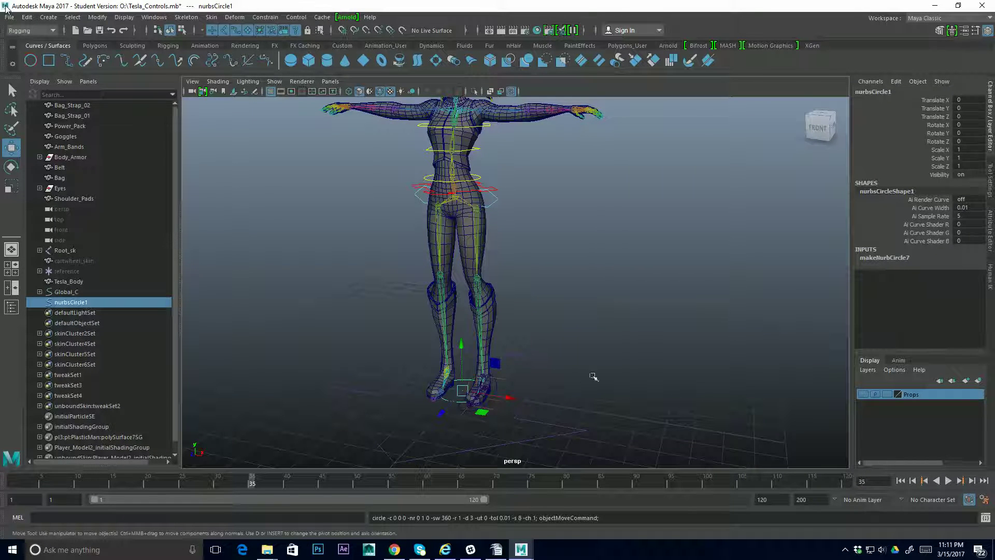
Step: Rename the new NURBS circle as L_Knee_PV_C
left_click_drag(547, 322, 520, 331, "alt")
left_click_drag(522, 332, 560, 337, "alt")
left_click(907, 93)
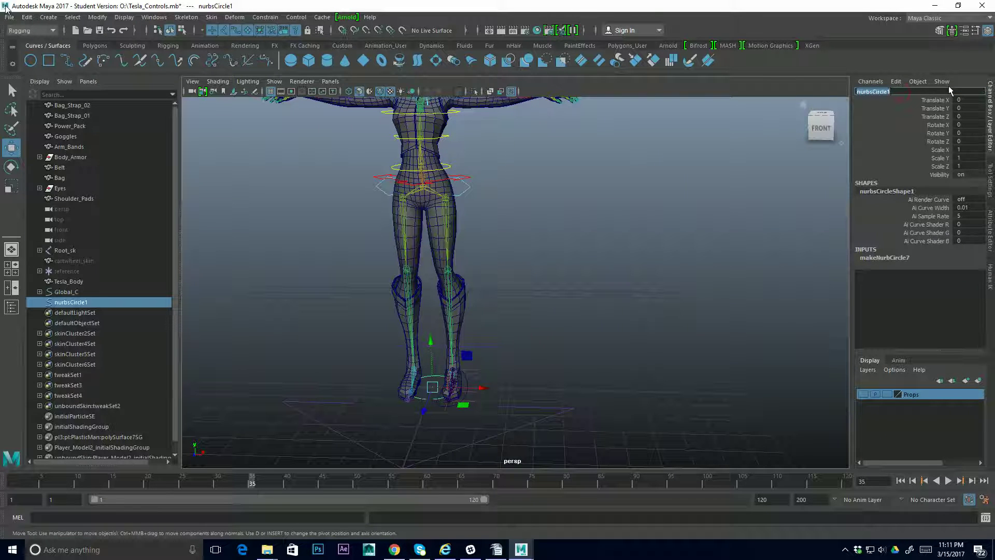
type("L_")
type(" Knee")
type(" PV")
type(" C")
key("Return")
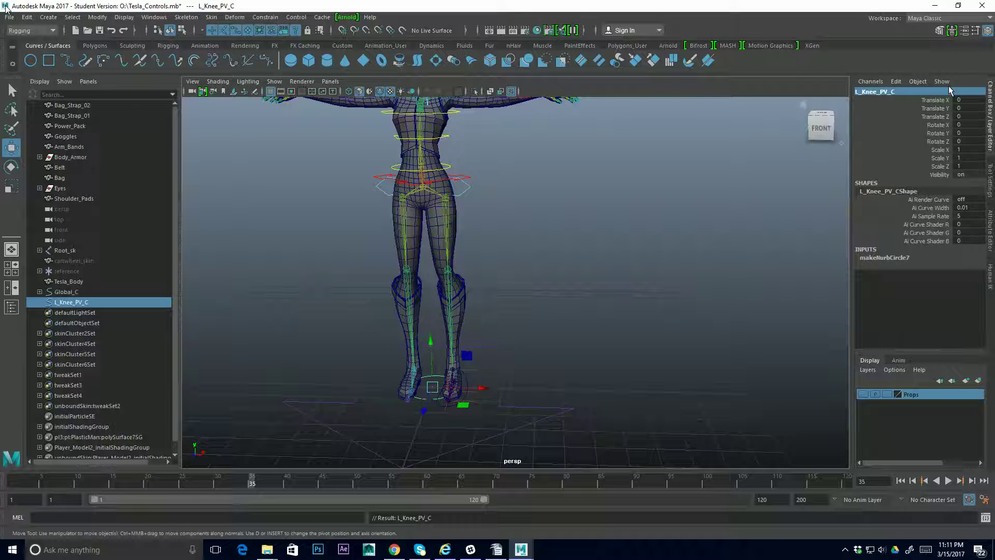
Step: Group the knee pole vector control and name the group L_Knee_PV_C_GRP
key("ctrl+g")
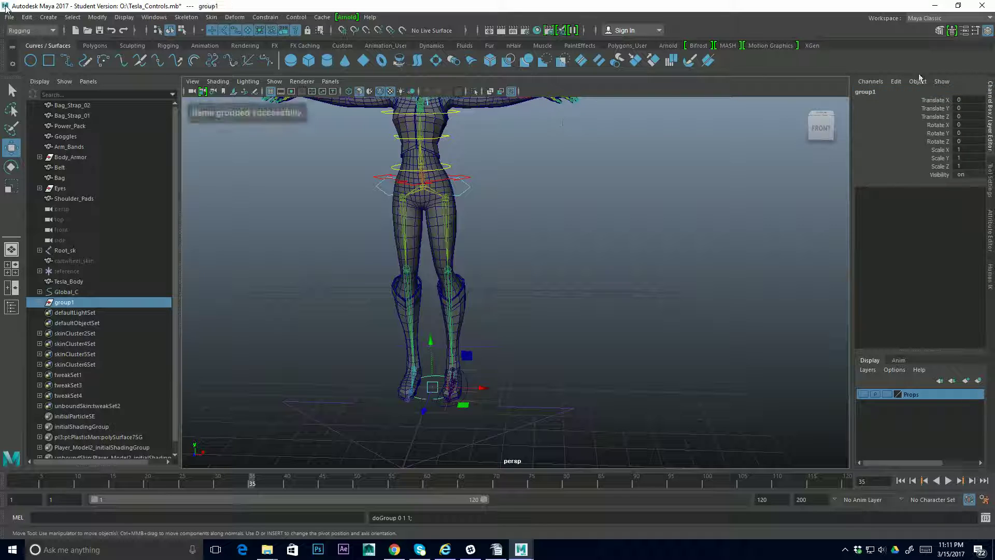
double_click(899, 92)
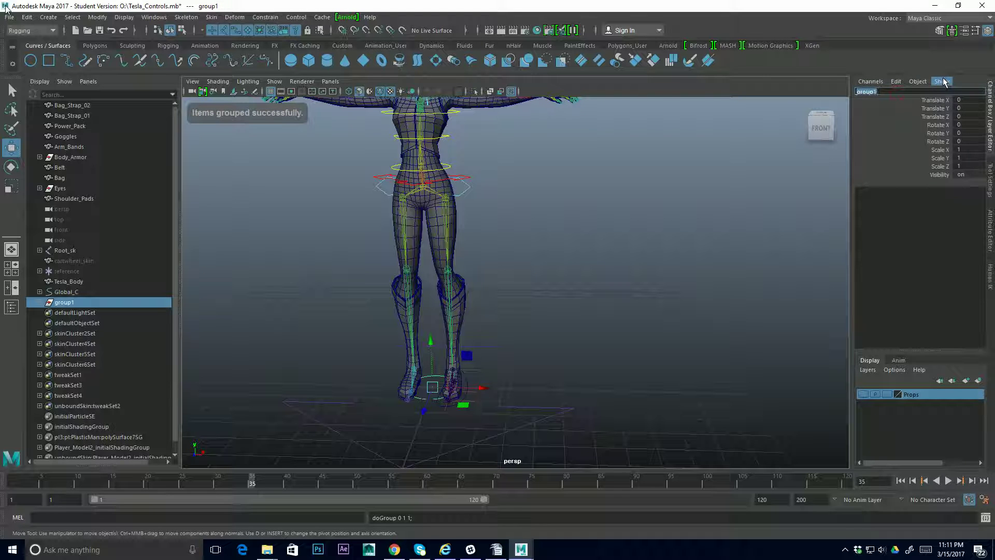
type("L_Knee_PV")
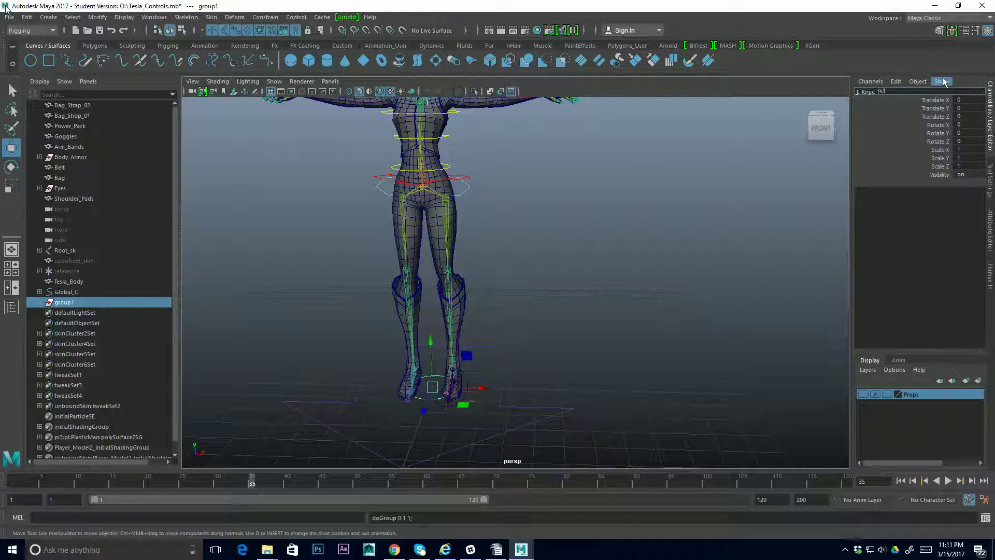
type("_C_GRP")
key("Return")
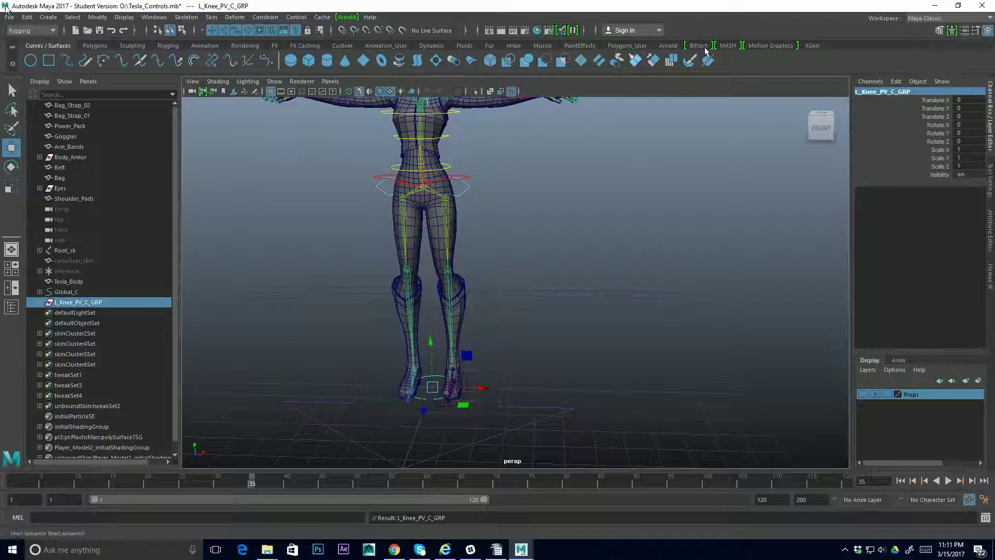
Step: Select the L_Knee_PV_C curve itself and set its circle input's degree to Linear
middle_click_drag(517, 285, 519, 250, "alt")
left_click_drag(519, 283, 512, 288, "alt")
left_click(519, 286)
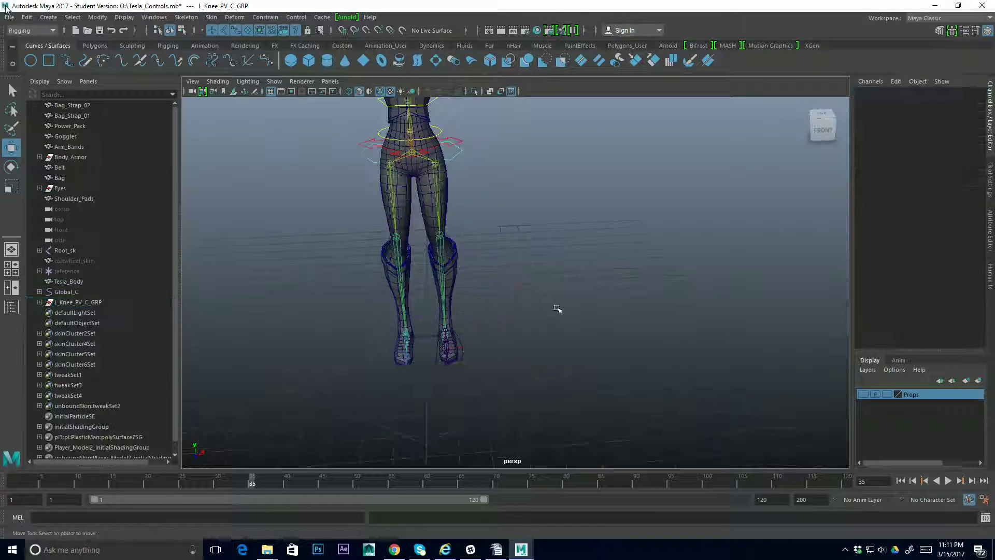
left_click(426, 363)
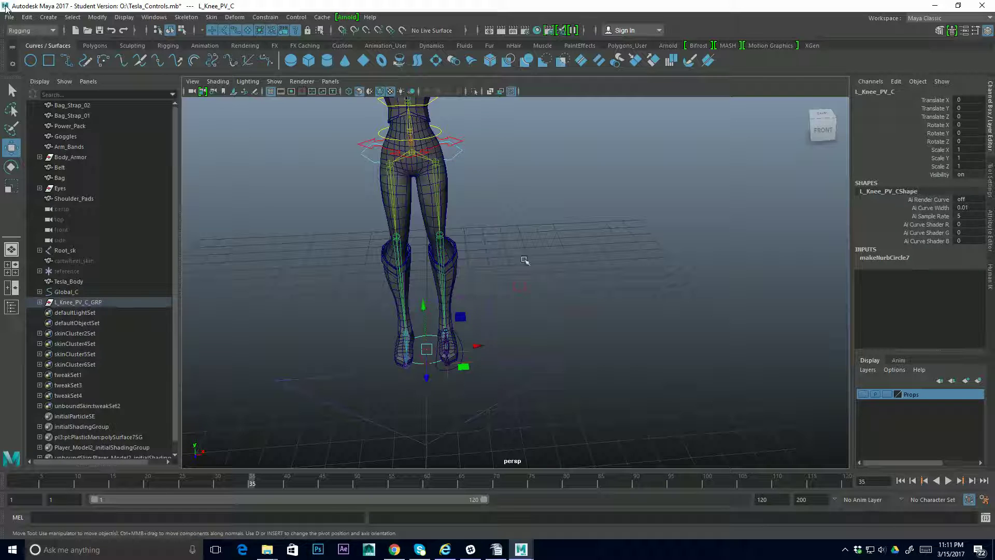
left_click_drag(497, 362, 585, 349, "alt")
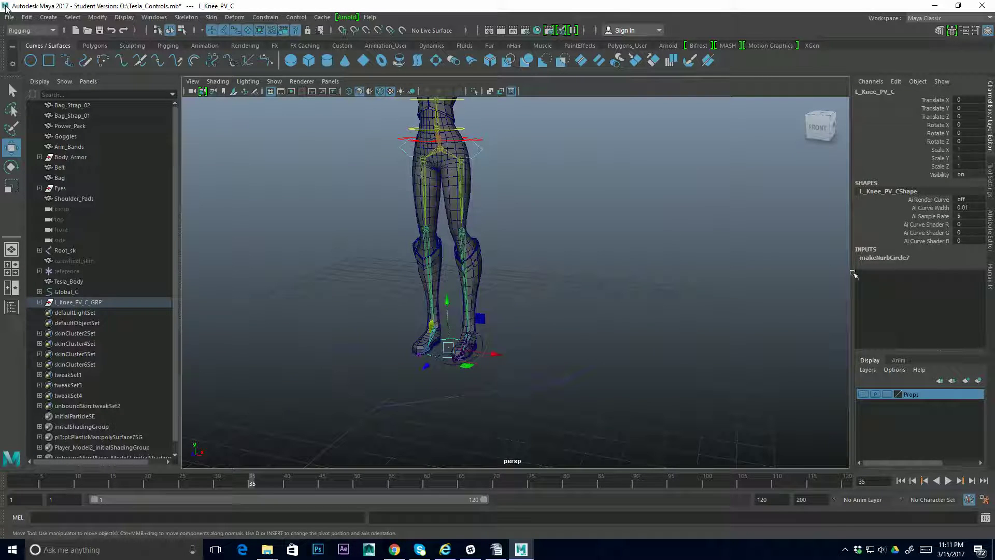
left_click(896, 257)
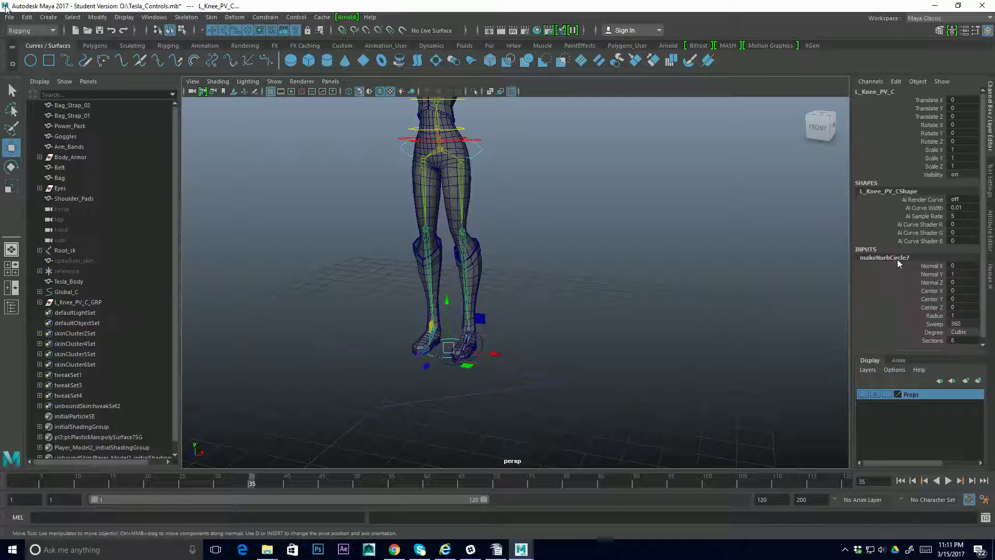
left_click(965, 332)
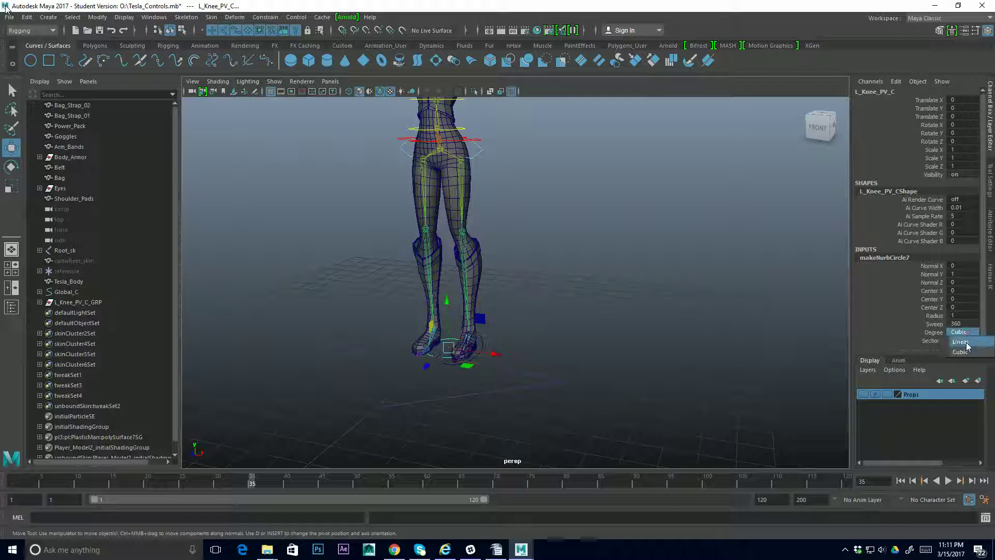
left_click(965, 343)
Step: Set the knee control circle's sections to 6 so it forms a hexagon
left_click_drag(658, 403, 516, 380, "alt")
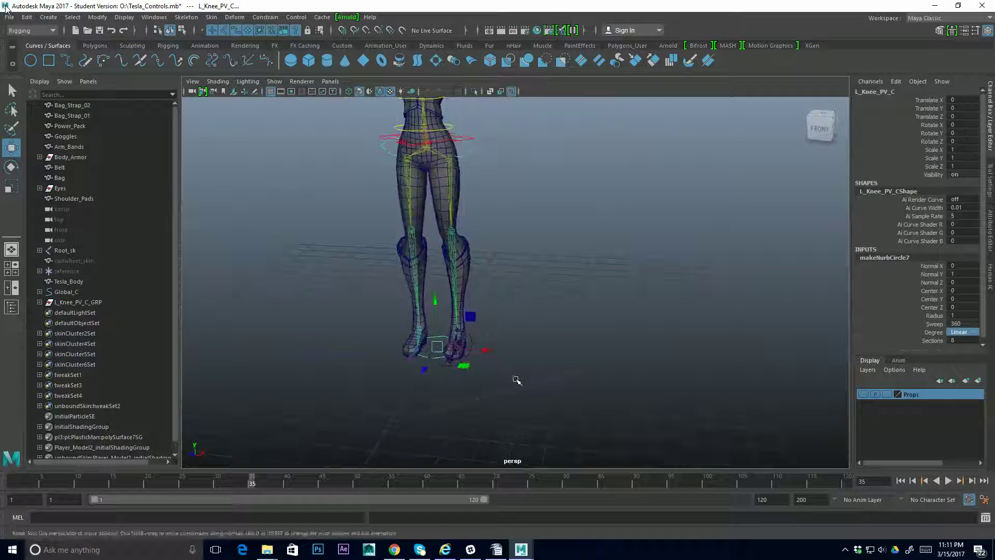
double_click(963, 341)
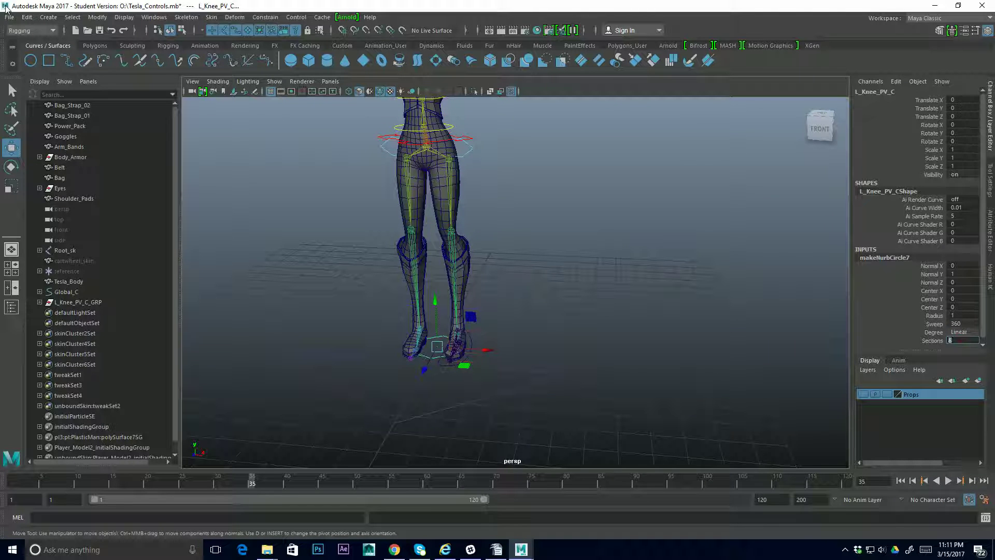
middle_click_drag(516, 291, 542, 304, "alt")
left_click_drag(576, 327, 631, 361, "alt")
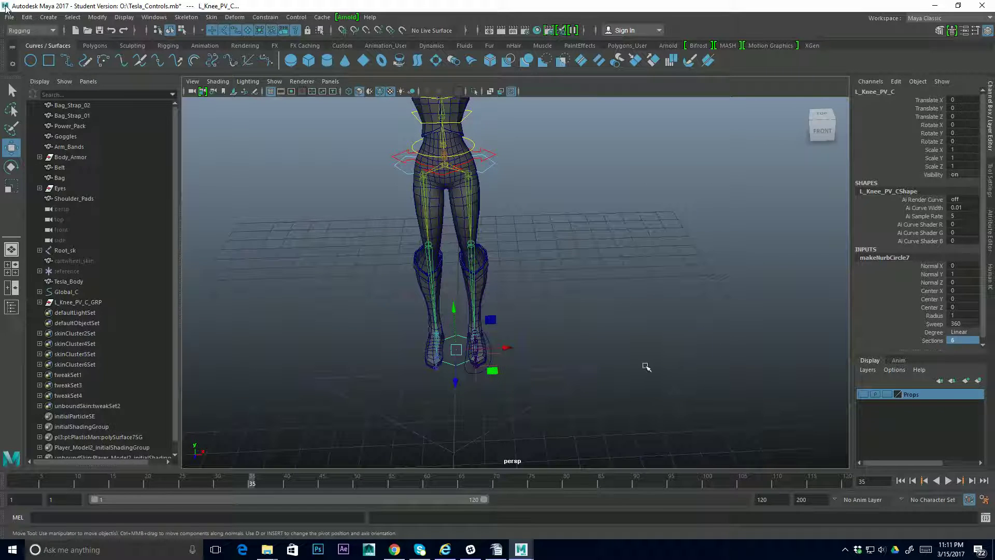
Step: Select all control vertices of the knee hexagon and set the Rotate tool's step snap to Absolute
key("F8")
left_click_drag(468, 337, 568, 349, "alt")
key("e")
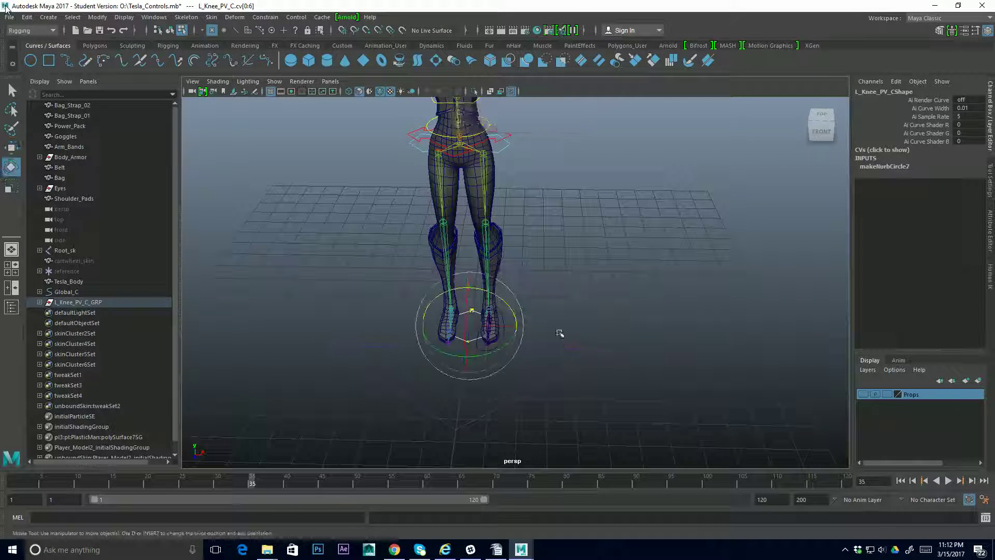
left_click_drag(648, 322, 712, 302, "alt")
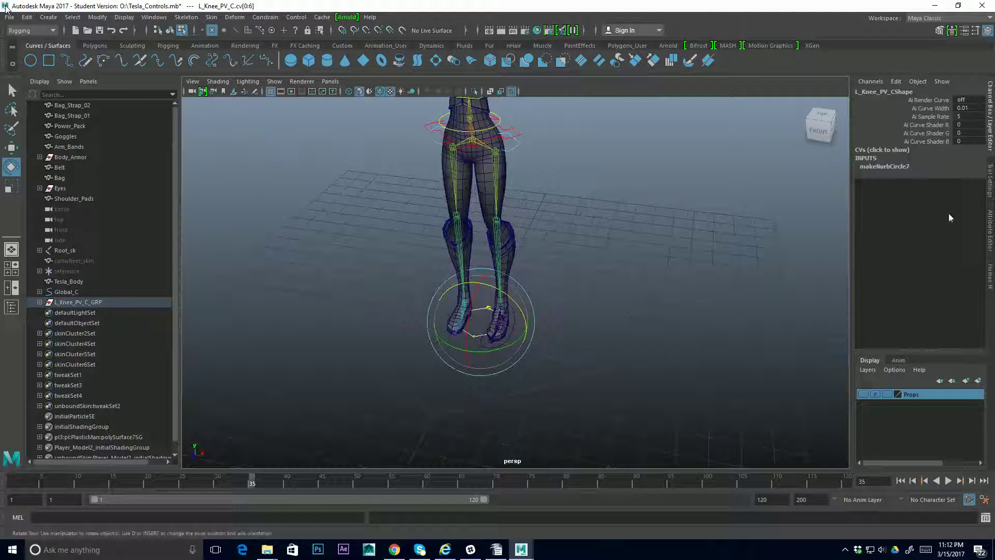
left_click(990, 183)
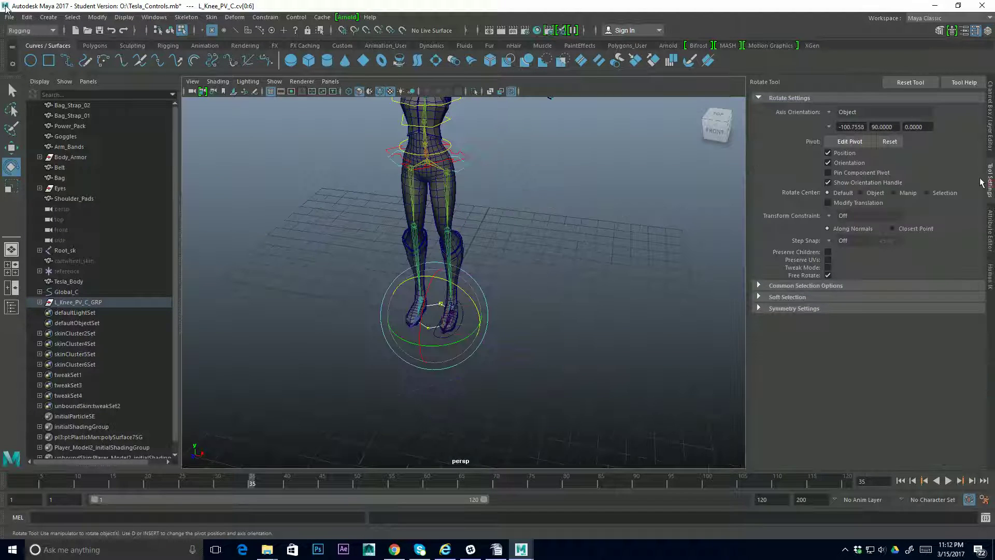
left_click(831, 240)
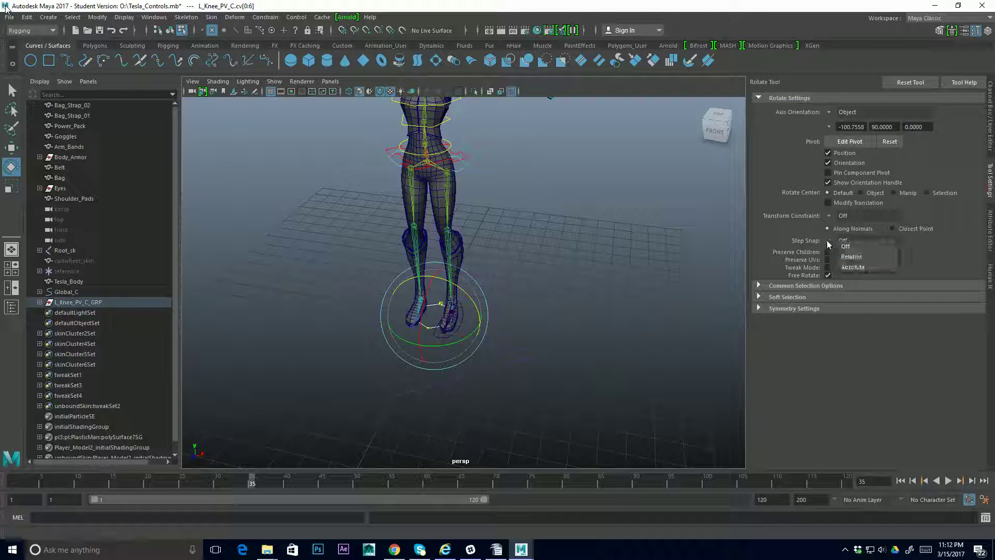
left_click(848, 264)
Step: Rotate the hexagon's control vertices so the shape stands upright and faces the front
mouse_move(575, 275)
left_mouse_down("alt")
mouse_move(613, 277)
mouse_move(566, 289)
left_mouse_up("alt")
left_click_drag(462, 280, 459, 281)
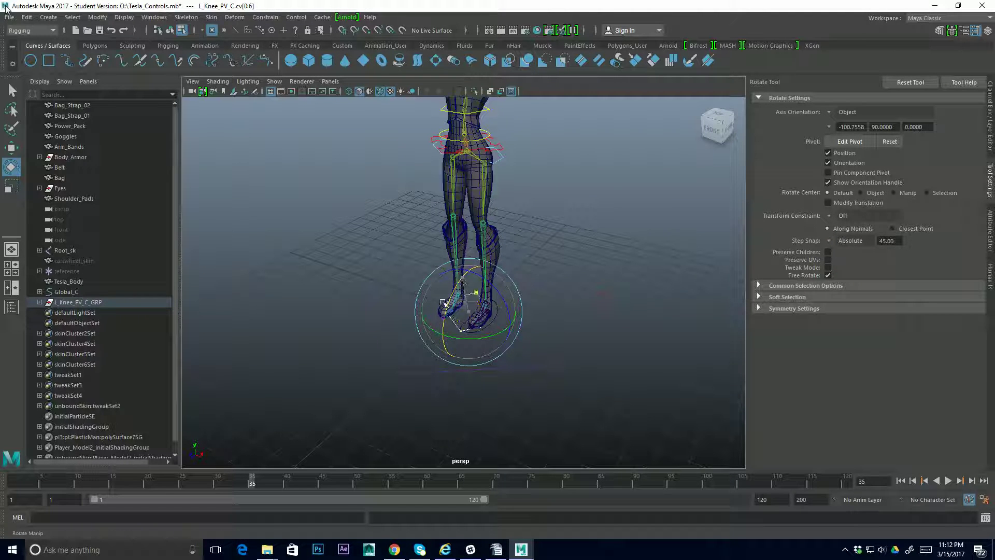
mouse_move(426, 330)
left_mouse_down("alt")
mouse_move(491, 331)
mouse_move(410, 337)
left_mouse_up("alt")
Step: Scale the knee hexagon's control vertices uniformly to fit between the feet, and return to object selection
key("r")
middle_click_drag(454, 322, 458, 319, "alt")
right_click_drag(459, 318, 654, 309, "alt")
middle_click_drag(501, 340, 522, 296, "alt")
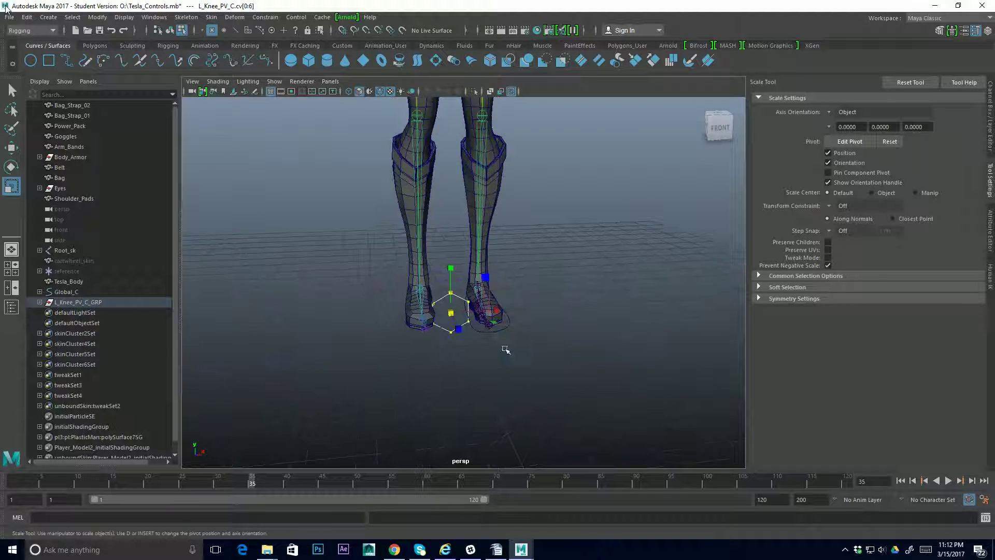
left_click_drag(502, 348, 460, 349, "alt")
middle_click_drag(506, 331, 524, 346, "alt")
right_click_drag(529, 345, 598, 328, "alt")
mouse_move(529, 368)
left_mouse_down("alt")
mouse_move(549, 369)
mouse_move(525, 363)
mouse_move(544, 361)
left_mouse_up("alt")
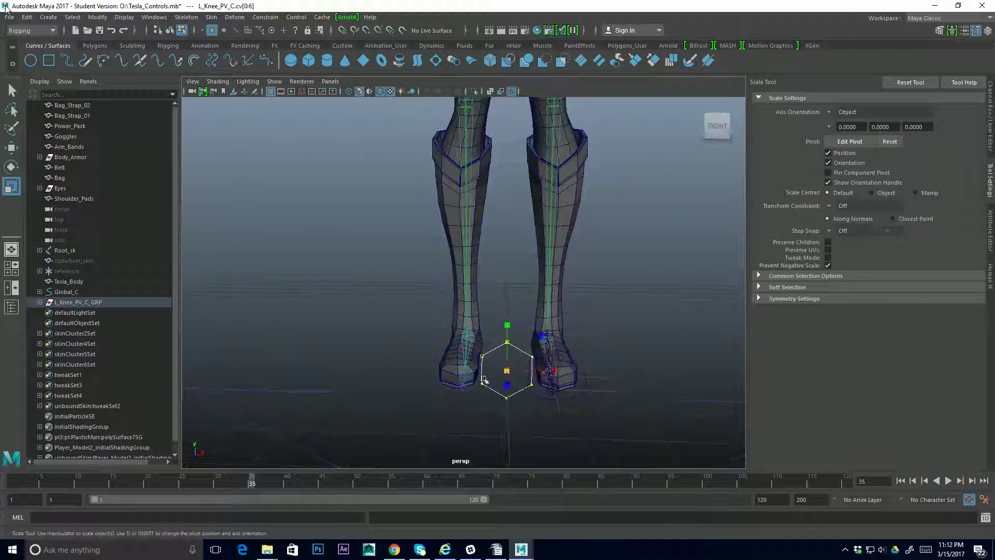
left_click_drag(465, 360, 505, 365, "alt")
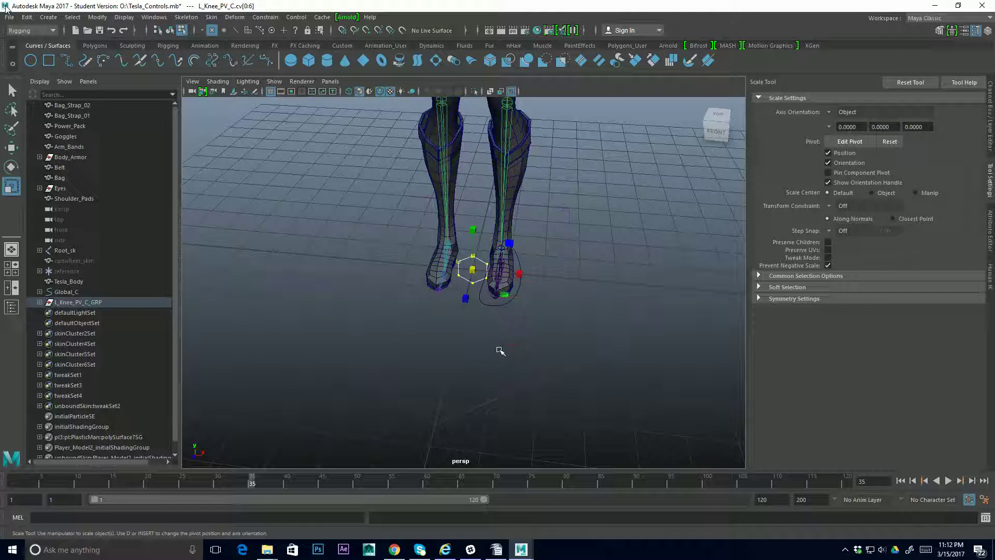
key("F8")
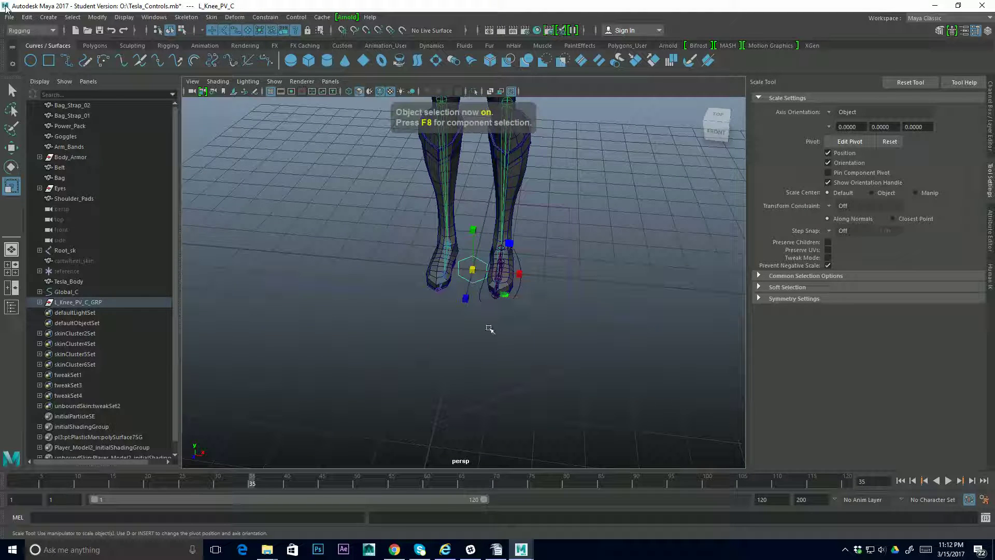
Step: Move the L_Knee_PV_C_GRP group up to the left knee, at about 0.756 in X and 4.807 in Y
left_click_drag(489, 328, 490, 317, "alt")
left_click(94, 300)
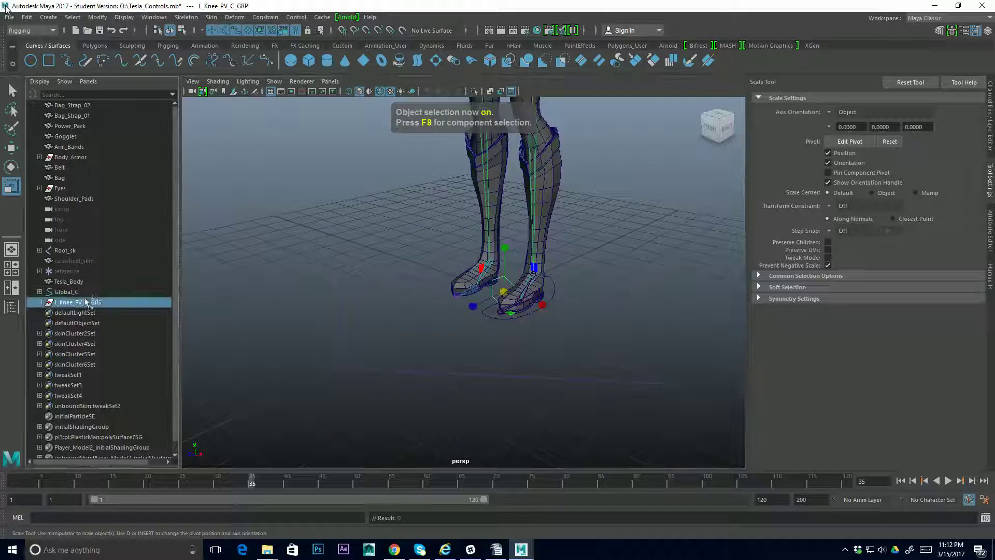
left_click_drag(382, 284, 453, 359, "alt")
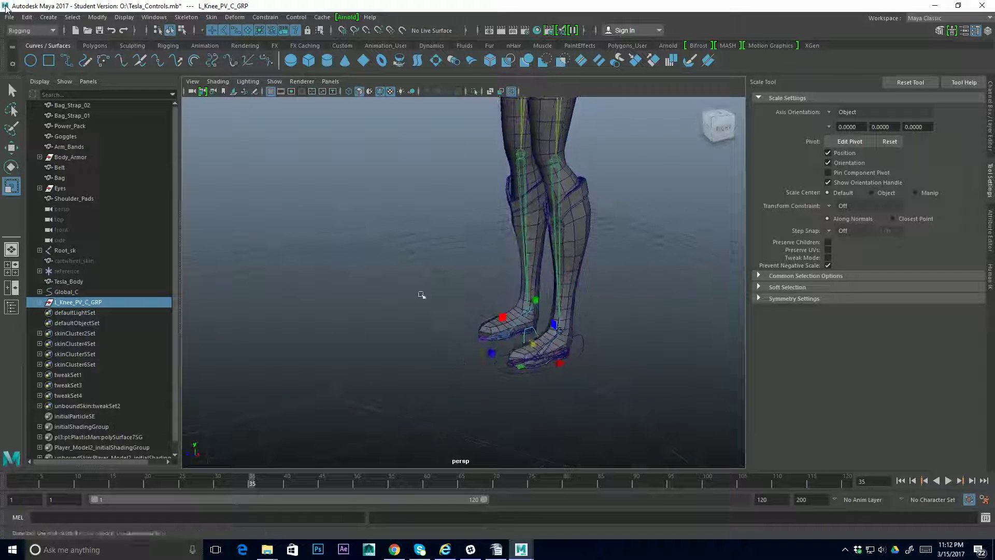
left_click_drag(430, 306, 515, 353, "alt")
key("w")
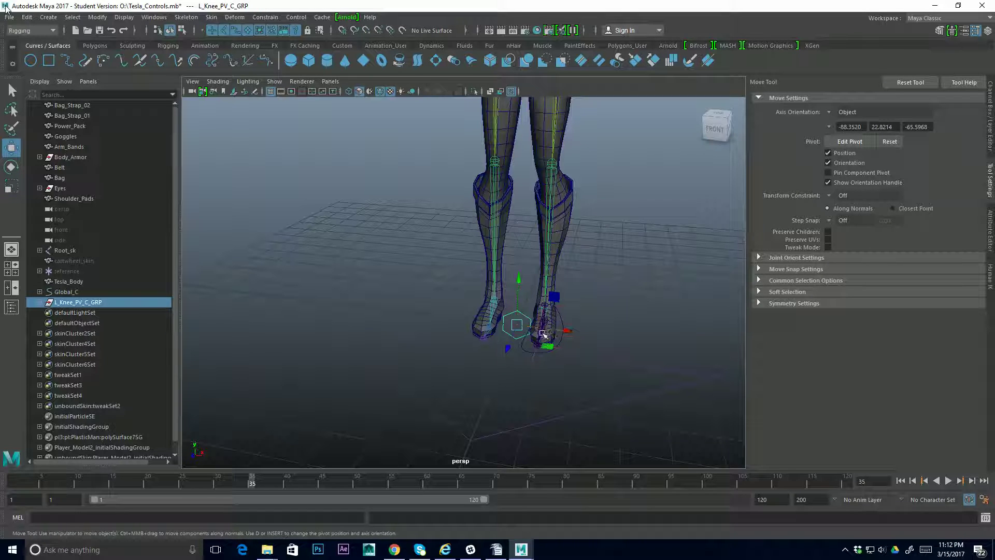
left_click_drag(516, 325, 552, 178)
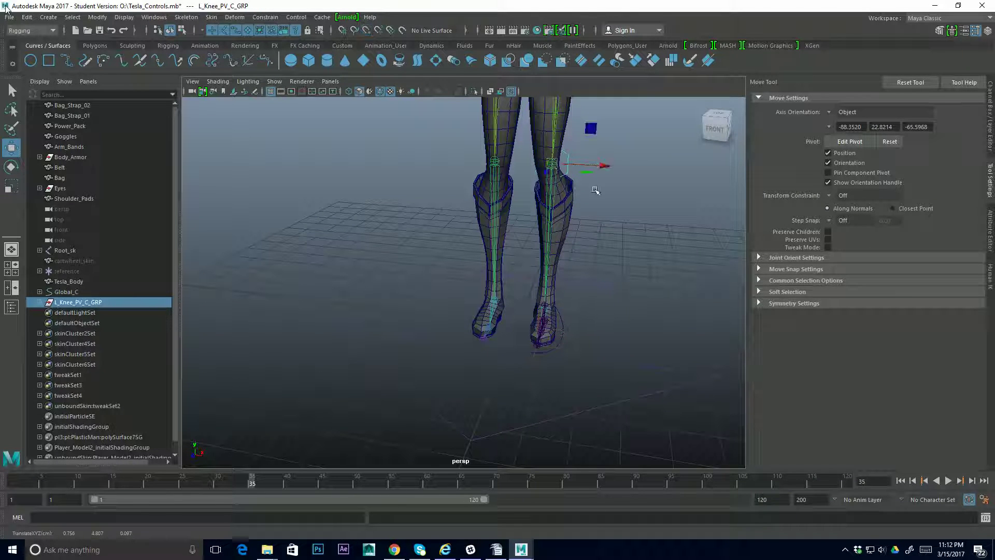
Step: Move the L_Knee_PV_C_GRP group forward so the hexagon sits out in front of the left knee
left_click_drag(602, 229, 517, 238, "alt")
right_click_drag(518, 237, 437, 254, "alt")
left_click_drag(446, 256, 470, 273, "alt")
left_click_drag(512, 236, 404, 237)
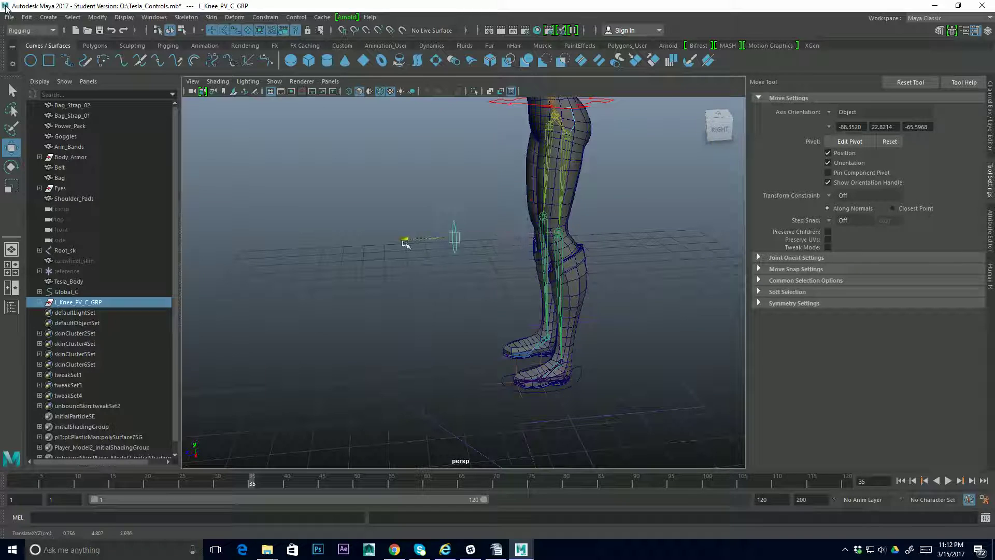
Step: Examine the knee control's placement relative to the leg joints from the front and the side
mouse_move(530, 323)
left_mouse_down("alt")
mouse_move(506, 313)
mouse_move(526, 303)
left_mouse_up("alt")
middle_click_drag(510, 230, 518, 284, "alt")
right_click_drag(590, 299, 490, 324, "alt")
left_click_drag(520, 327, 507, 309, "alt")
middle_click_drag(542, 310, 480, 301, "alt")
right_click_drag(479, 304, 535, 302, "alt")
left_click_drag(462, 313, 523, 289, "alt")
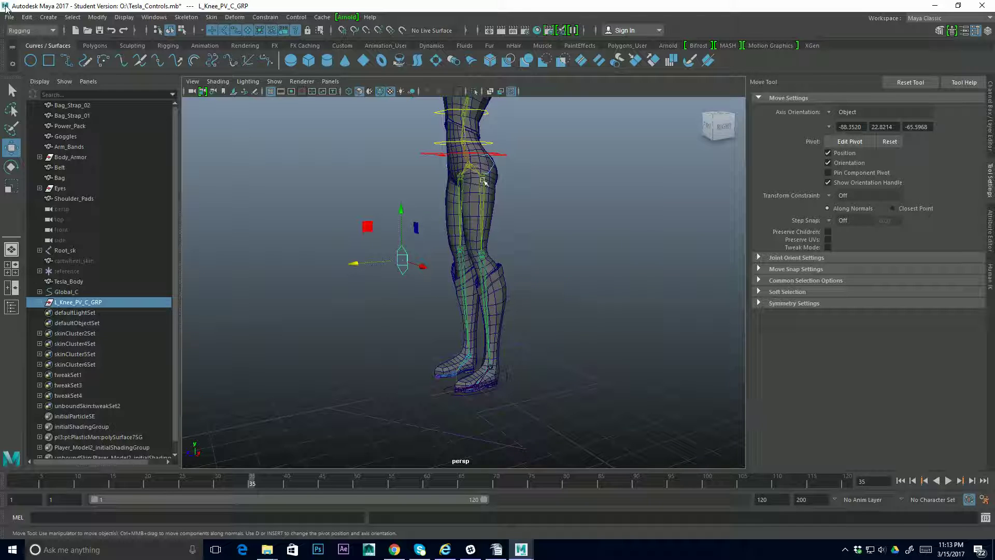
left_click_drag(500, 362, 486, 371, "alt")
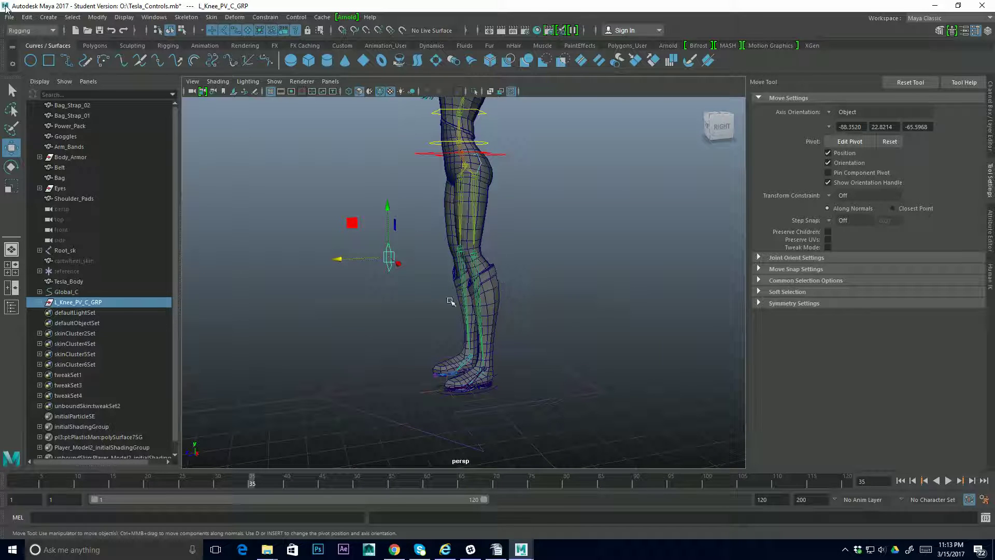
left_click_drag(346, 301, 461, 277, "alt")
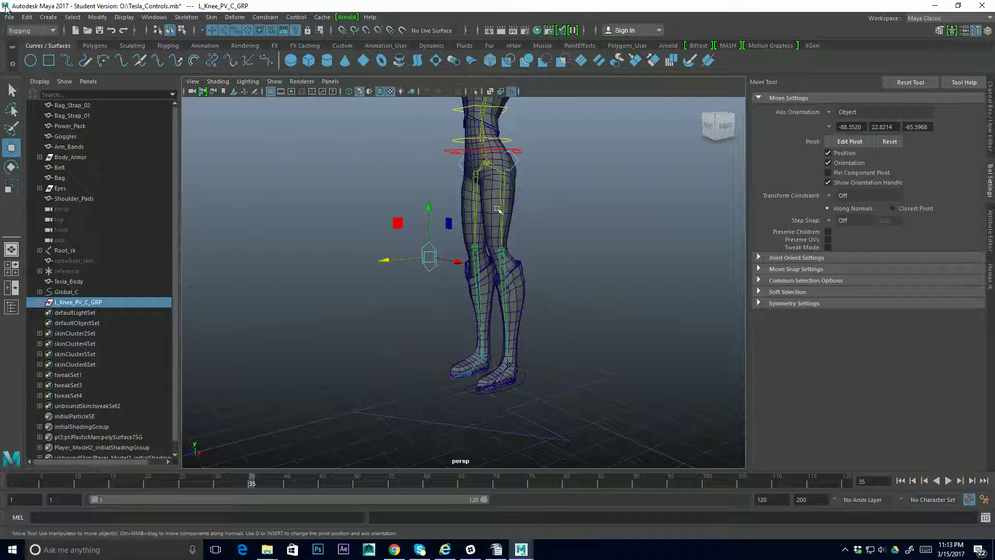
left_click_drag(499, 210, 504, 300, "alt")
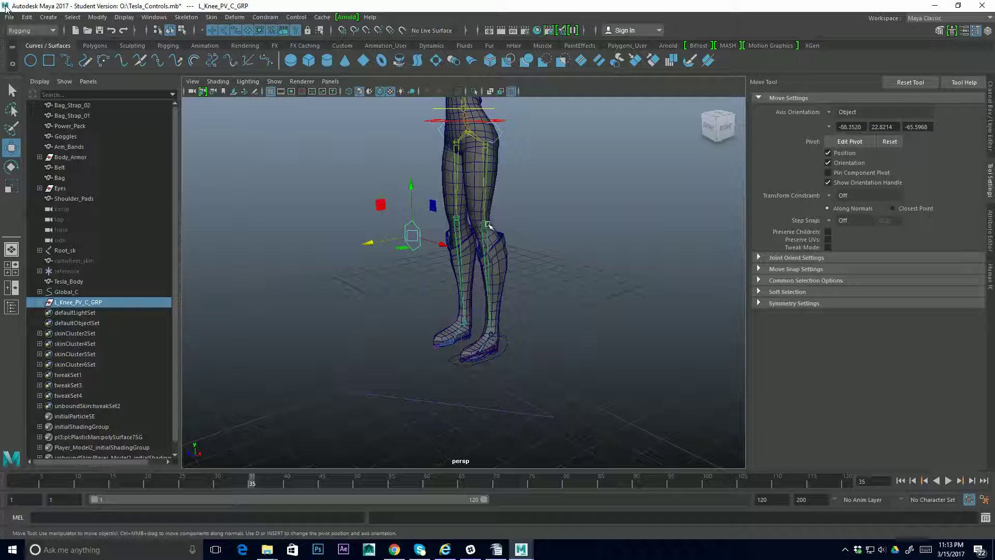
left_click_drag(508, 239, 483, 220, "alt")
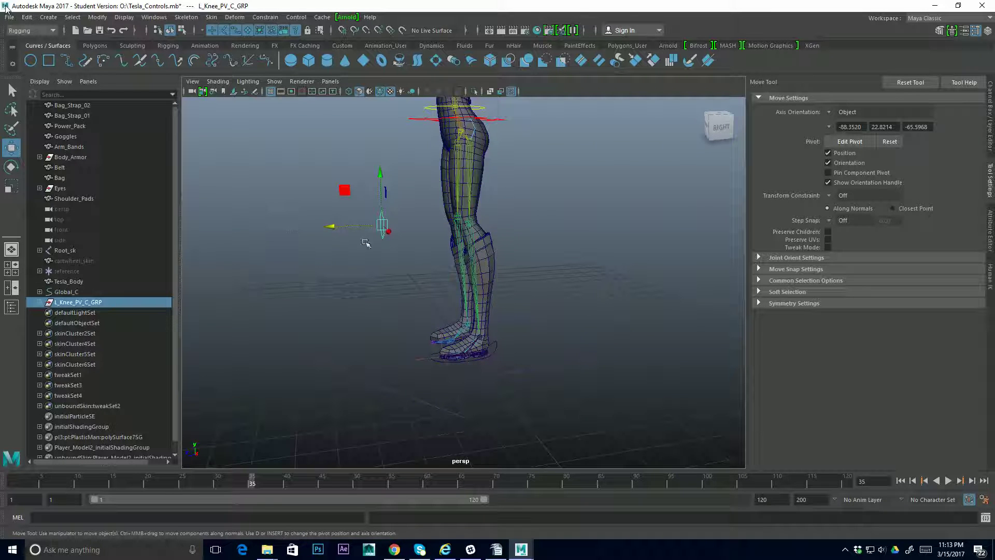
left_click_drag(335, 257, 395, 273, "alt")
right_click_drag(396, 274, 498, 276, "alt")
left_click_drag(448, 304, 495, 288, "alt")
middle_click_drag(501, 260, 503, 277, "alt")
right_click_drag(503, 277, 455, 190, "alt")
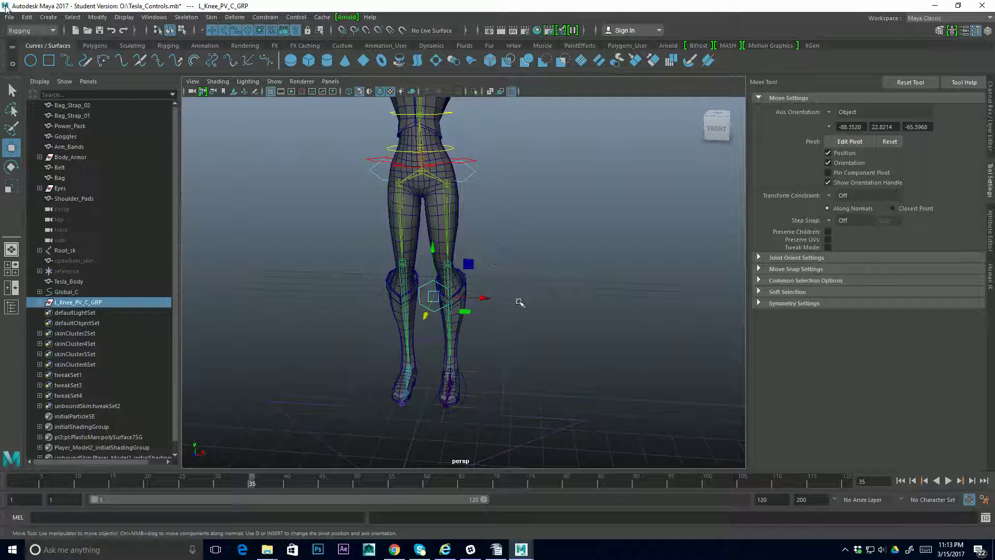
left_click_drag(522, 295, 489, 340, "alt")
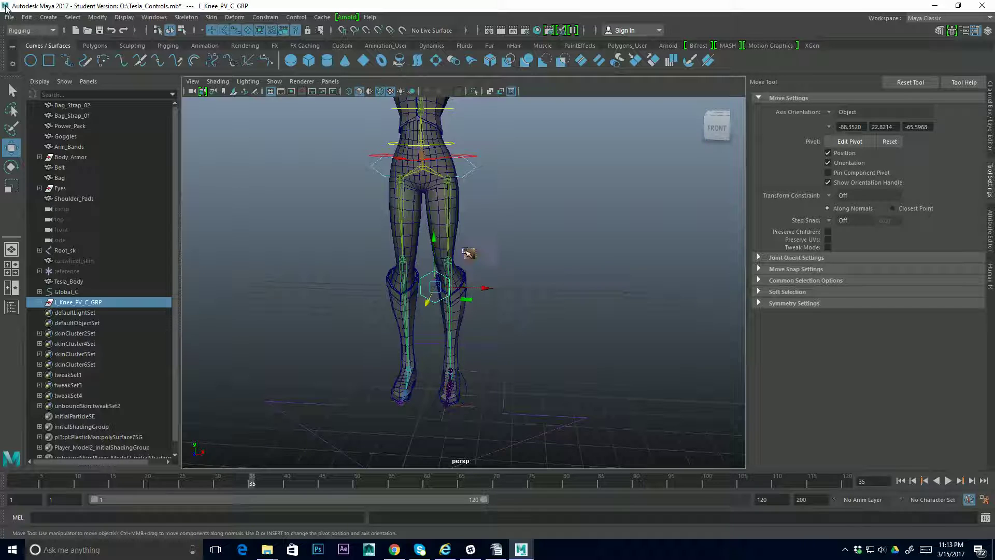
left_click_drag(488, 308, 415, 310, "alt")
left_click_drag(418, 238, 485, 316, "alt")
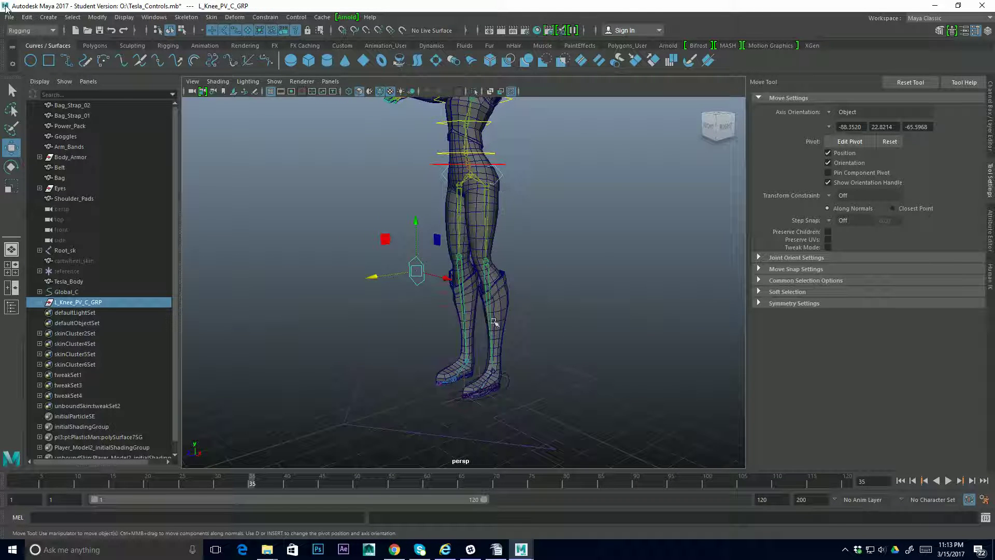
left_click_drag(494, 321, 387, 295, "alt")
Step: Select the knee hexagon control and the Lik_Ankle IK handle as second object, and show the Channel Box at a narrower width
left_click(387, 295)
left_click(346, 234)
left_click_drag(344, 233, 542, 389, "alt")
left_click(518, 373)
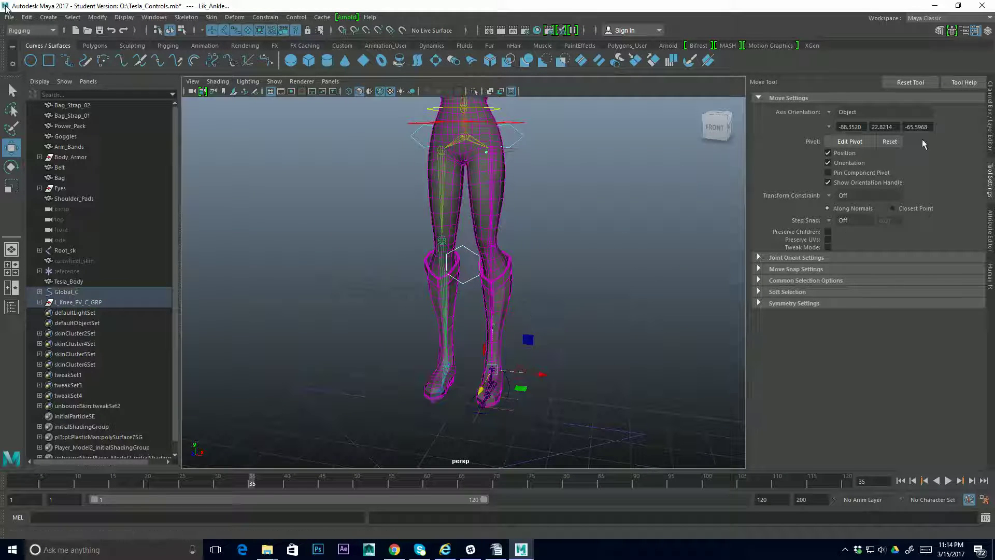
left_click(990, 117)
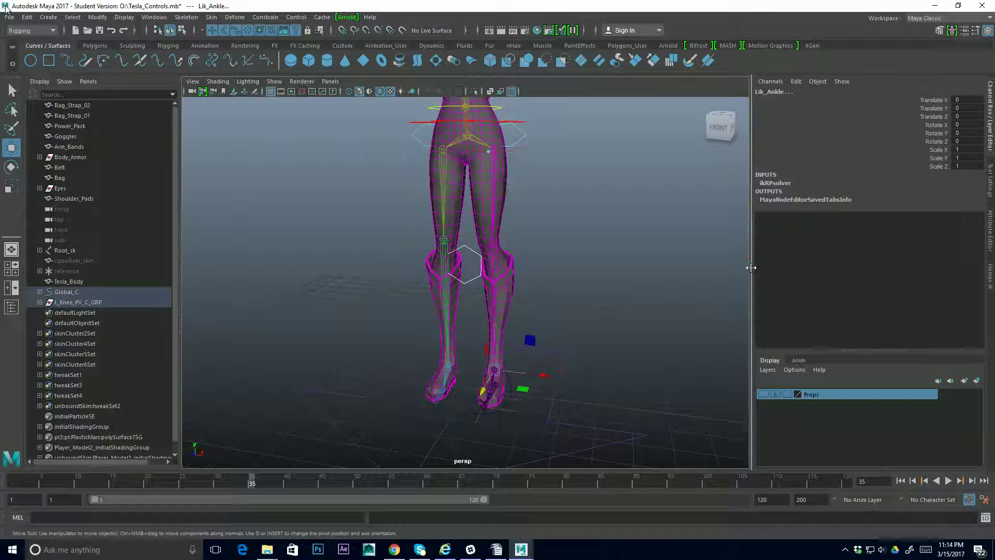
left_click_drag(752, 267, 851, 264)
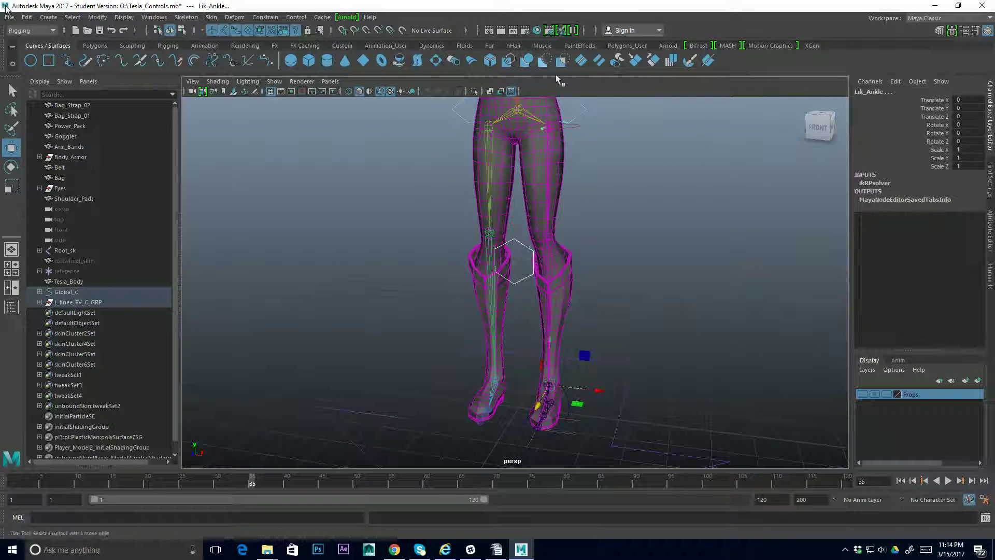
Step: Apply a Pole Vector constraint with weight 1 from the knee hexagon control to the Lik_Ankle IK handle
left_click(169, 46)
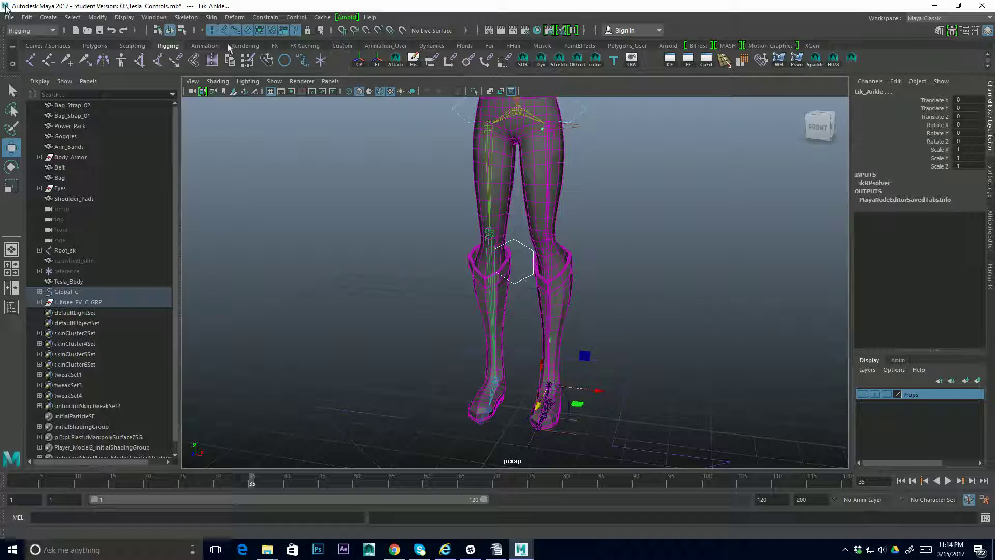
left_click(207, 45)
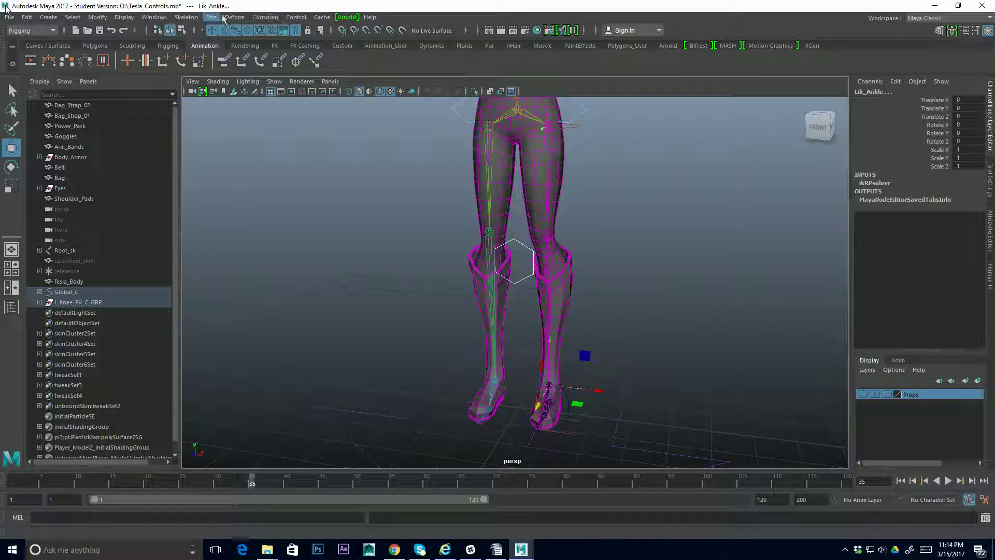
left_click(265, 17)
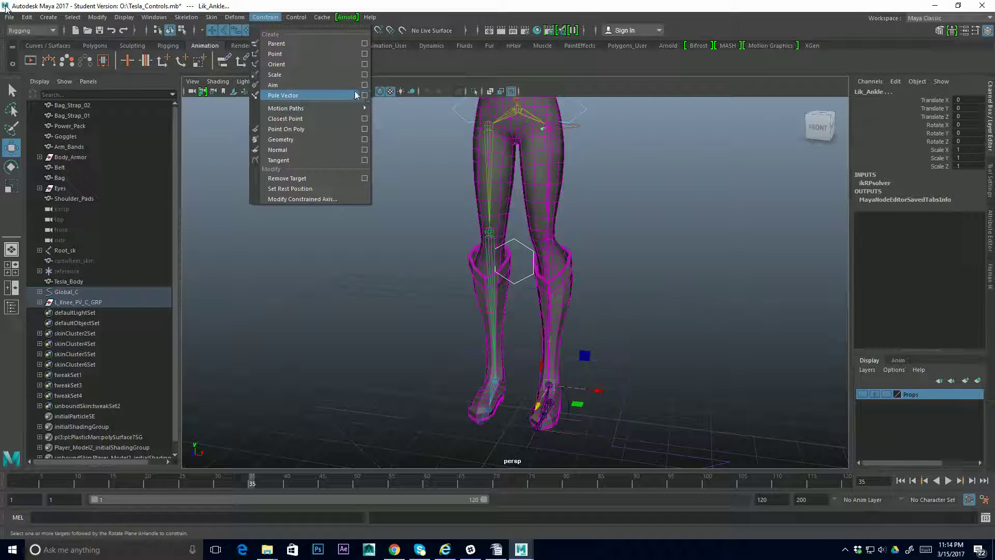
left_click(365, 96)
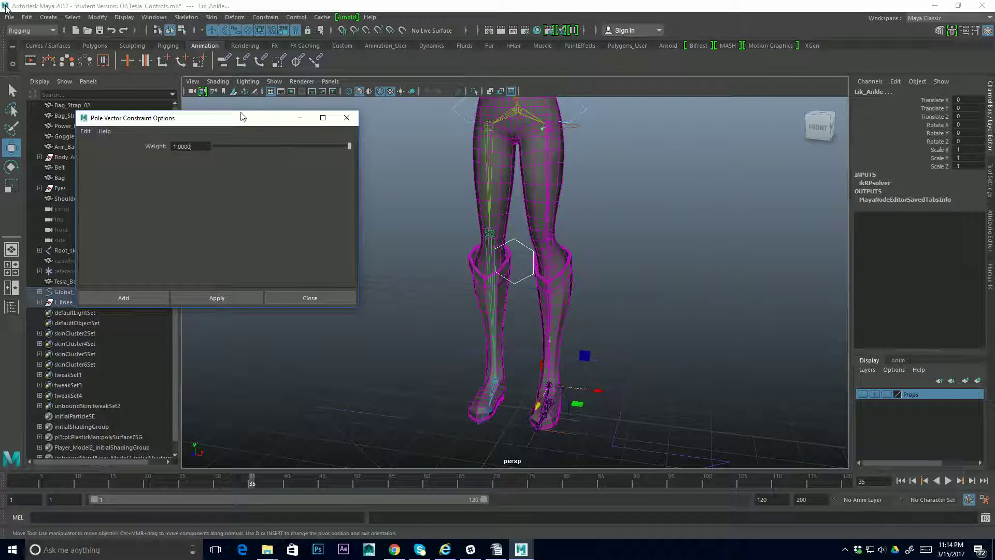
left_click_drag(502, 228, 610, 217, "alt")
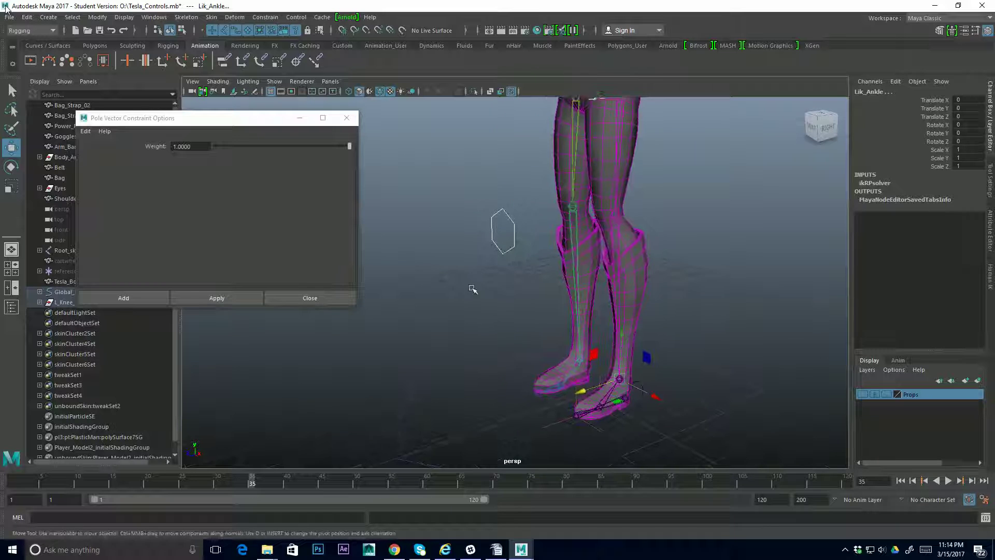
left_click_drag(477, 289, 535, 275, "alt")
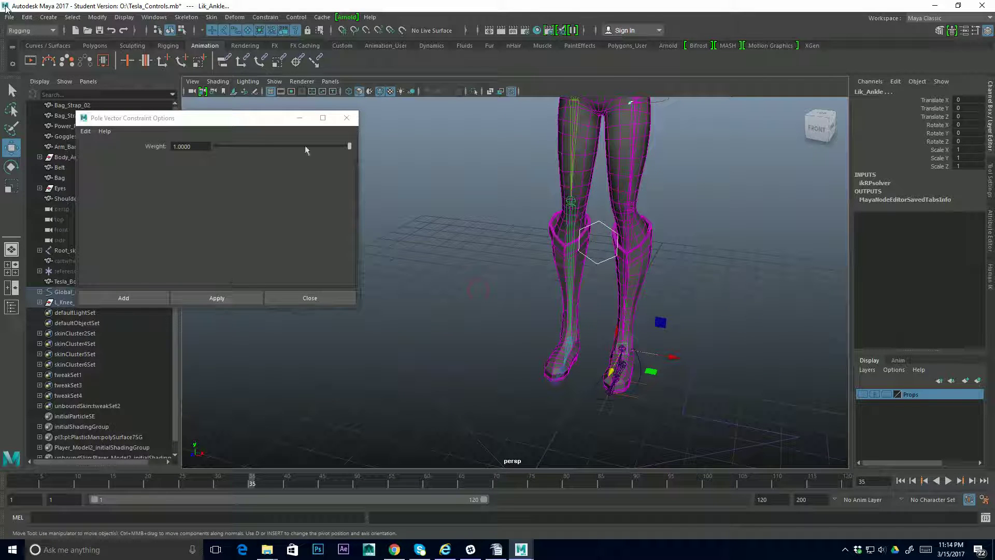
left_click(228, 297)
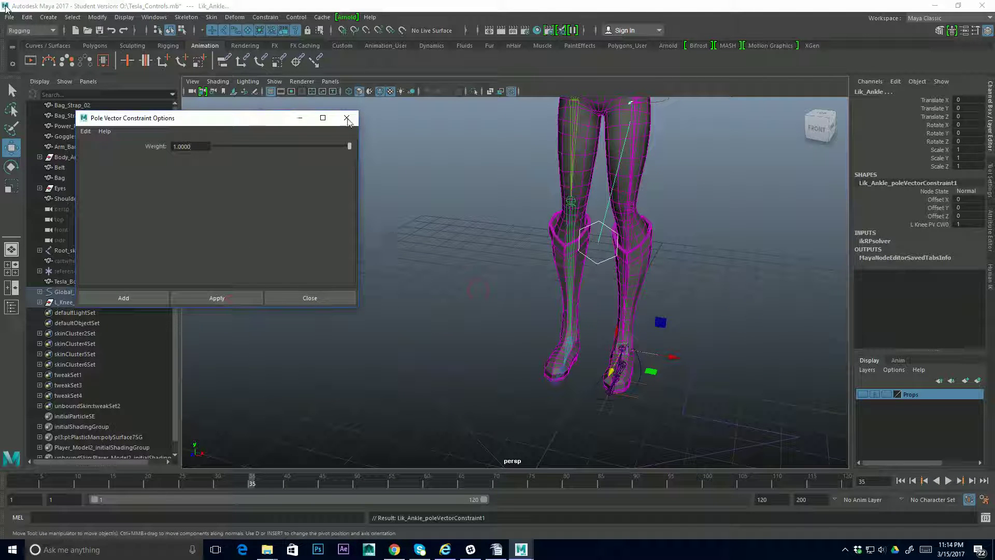
left_click(347, 118)
Step: Test the pole vector by shifting the L_Knee_PV_C control sideways, and undo the move
left_click_drag(595, 244, 656, 284, "alt")
left_click(506, 280)
left_click(490, 282)
middle_click_drag(656, 285, 604, 295, "alt")
left_click_drag(604, 296, 633, 281, "alt")
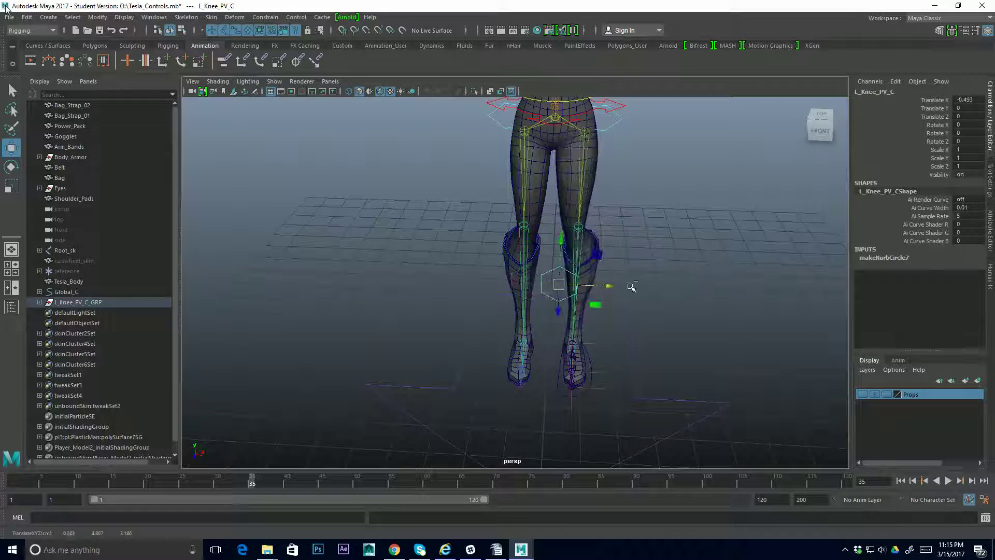
key("ctrl+z")
Step: Parent the L_Knee_PV_C_GRP group under the L_Foot_C control
left_click_drag(669, 332, 540, 266, "alt")
middle_click_drag(540, 266, 555, 285, "alt")
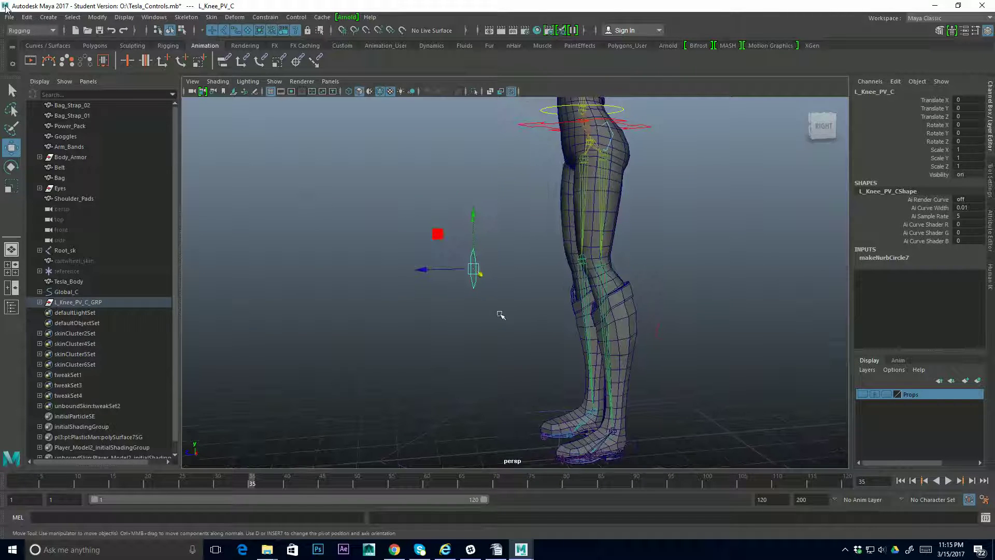
left_click(92, 301)
middle_click_drag(548, 390, 481, 292, "alt")
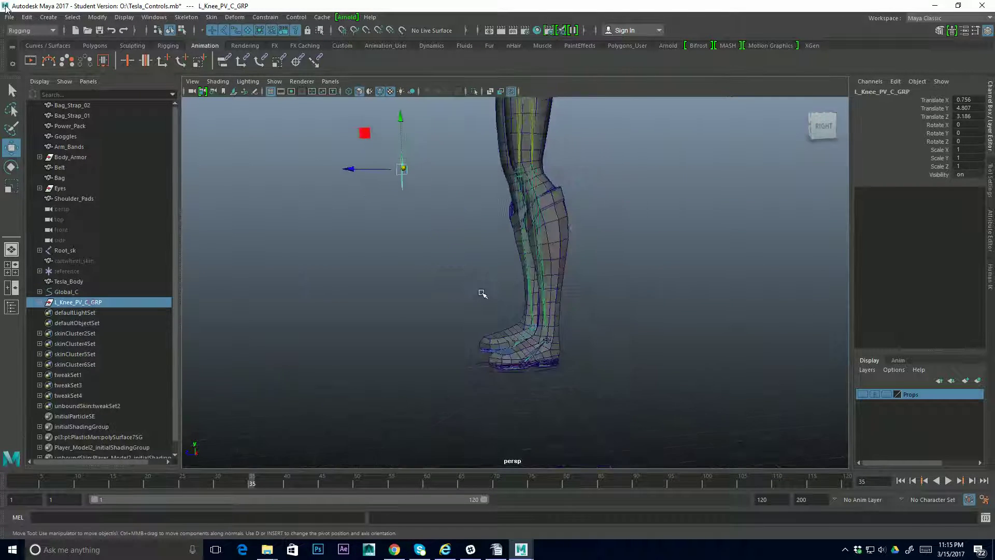
left_click_drag(481, 292, 534, 361, "alt")
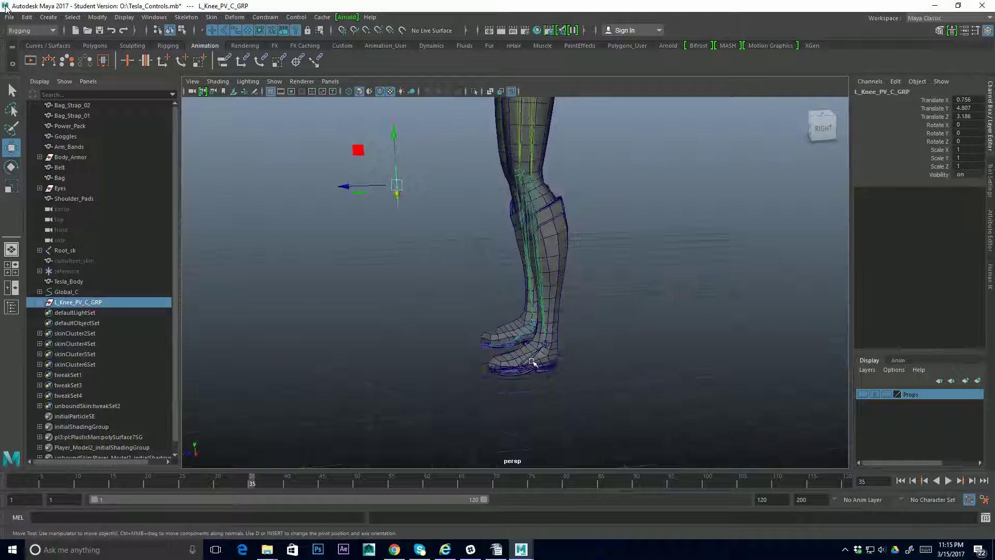
left_click(569, 358)
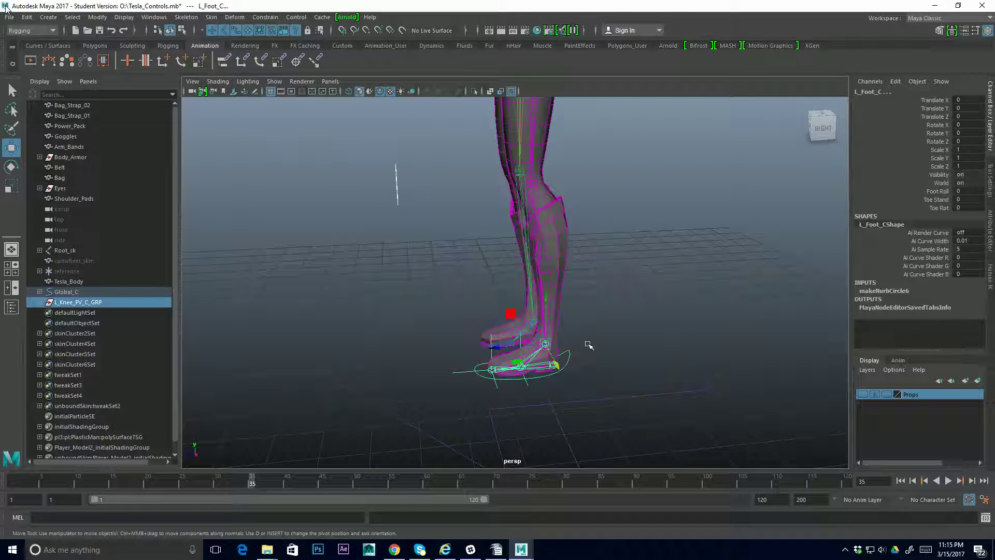
key("p")
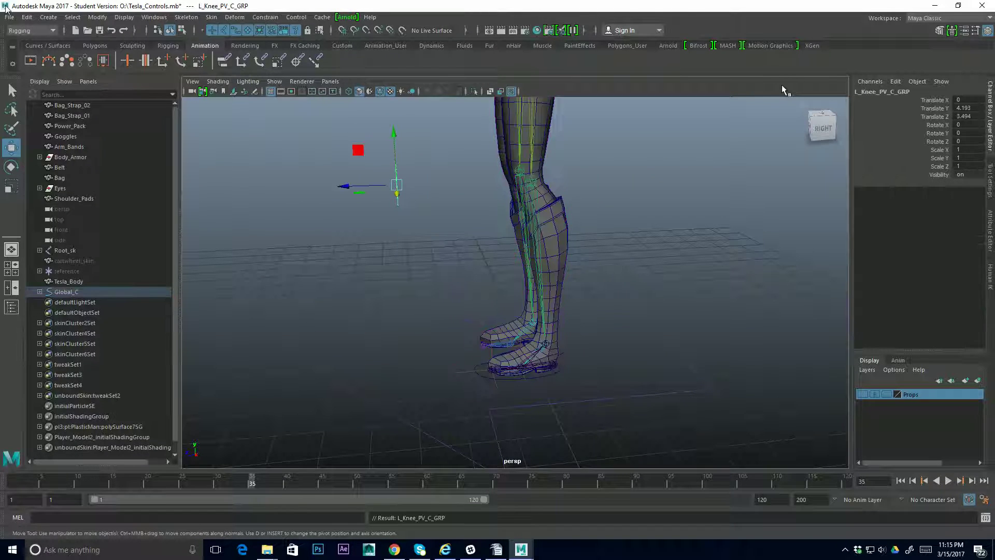
Step: Test how the knee control follows the foot by rotating L_Foot_C, and undo the rotation
left_click_drag(466, 291, 624, 370, "alt")
left_click_drag(562, 363, 624, 422, "alt")
left_click(605, 381)
key("e")
left_click_drag(600, 375, 609, 336, "alt")
key("ctrl+z")
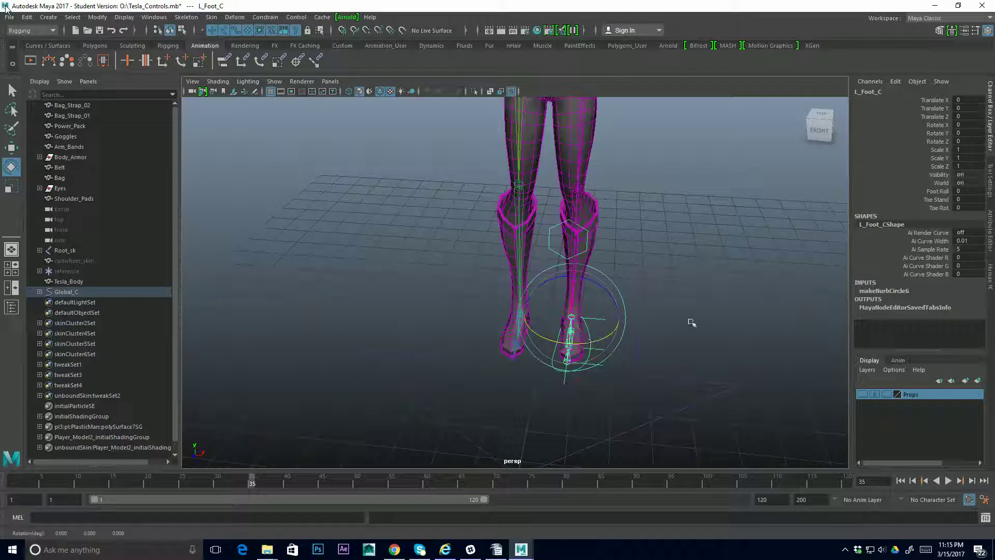
left_click_drag(688, 322, 669, 328, "alt")
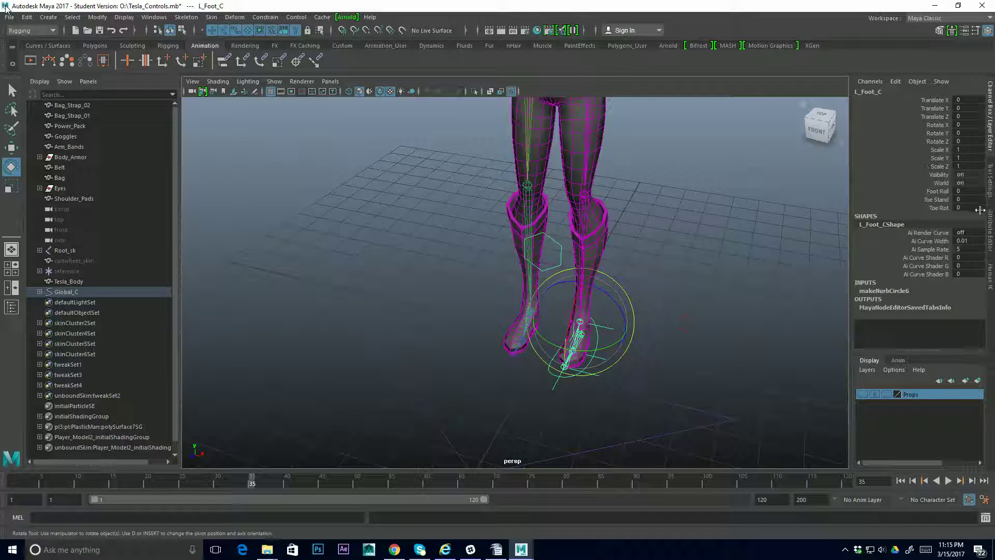
Step: Turn off step snapping in the Rotate tool's settings and return to the channel values of L_Foot_C
left_click(992, 185)
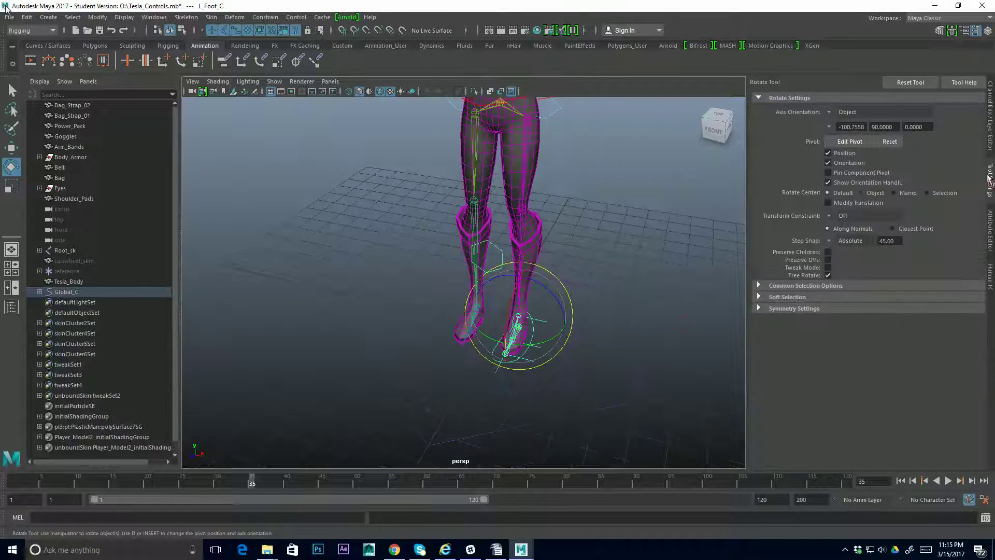
left_click(830, 242)
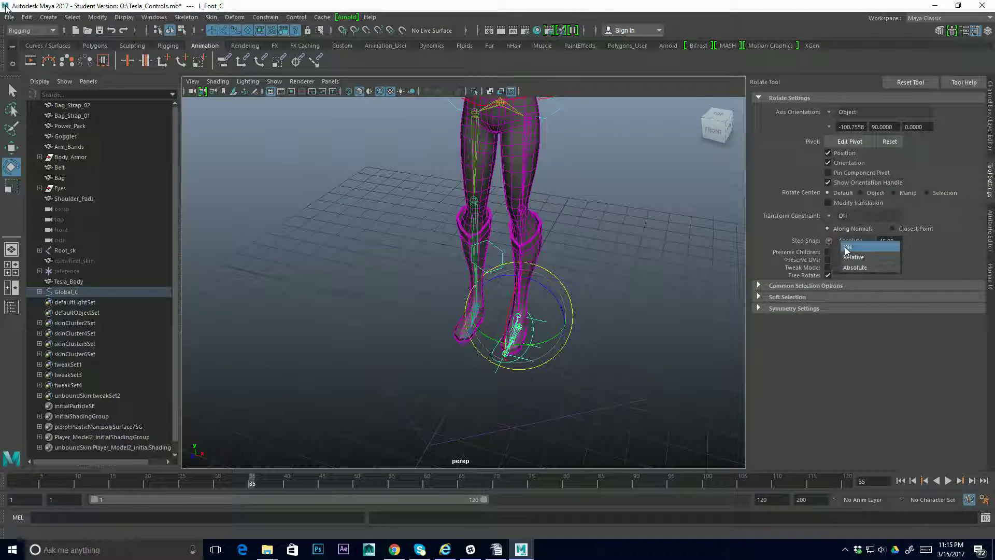
left_click(843, 244)
left_click(991, 127)
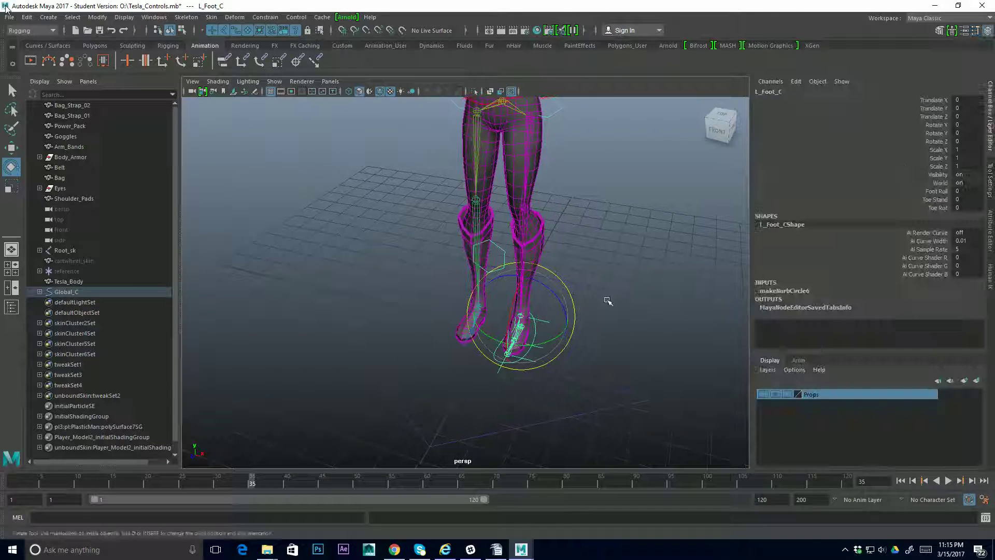
Step: Test free, unsnapped rotation on the L_Foot_C control, and undo the rotation
left_click_drag(545, 339, 558, 321)
key("ctrl+z")
middle_click_drag(573, 327, 573, 283, "alt")
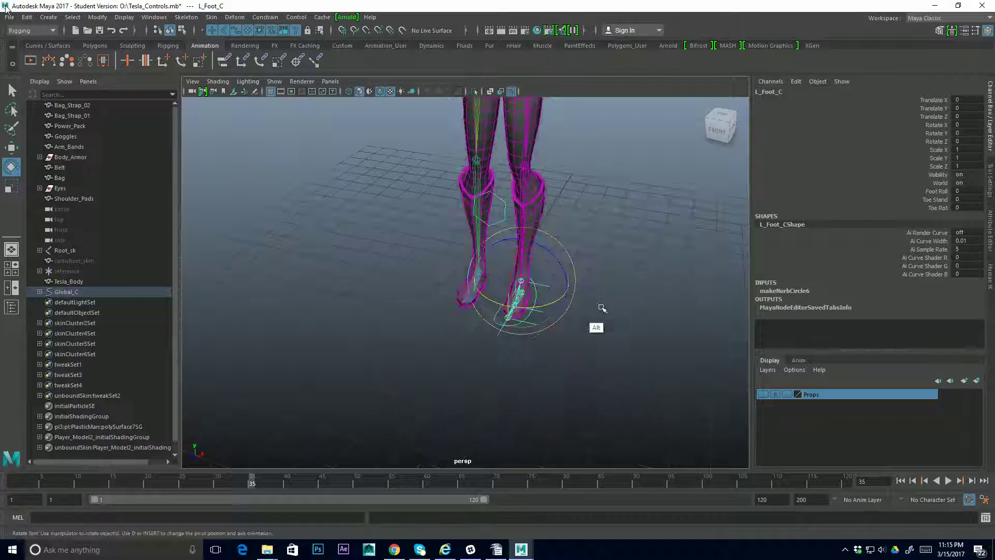
left_click_drag(603, 313, 632, 353, "alt")
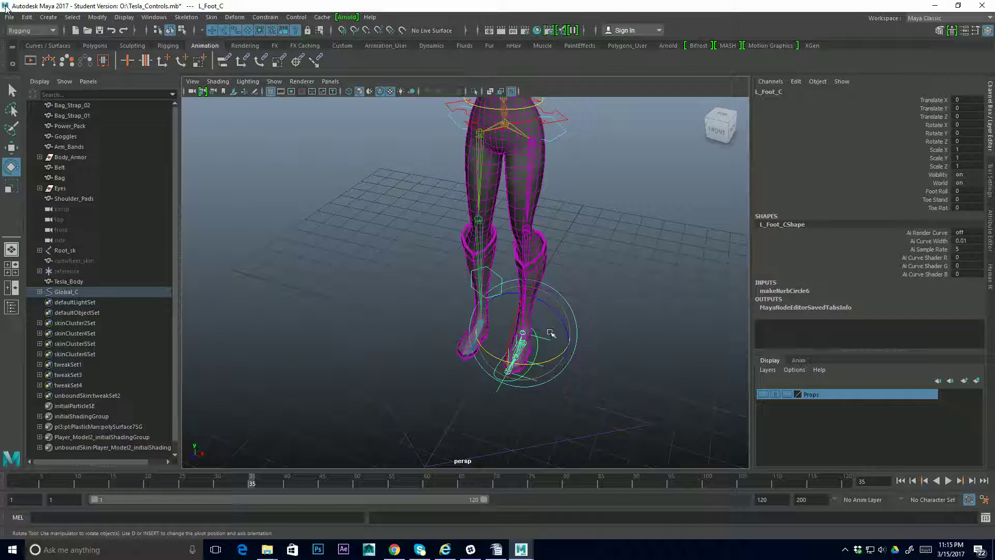
Step: Test the knee by rotating L_Foot_C about 24 degrees around Y and shifting L_Knee_PV_C about -1.76 in X, and undo both
left_click_drag(529, 372, 577, 298, "alt")
left_click(595, 288)
left_click(609, 299)
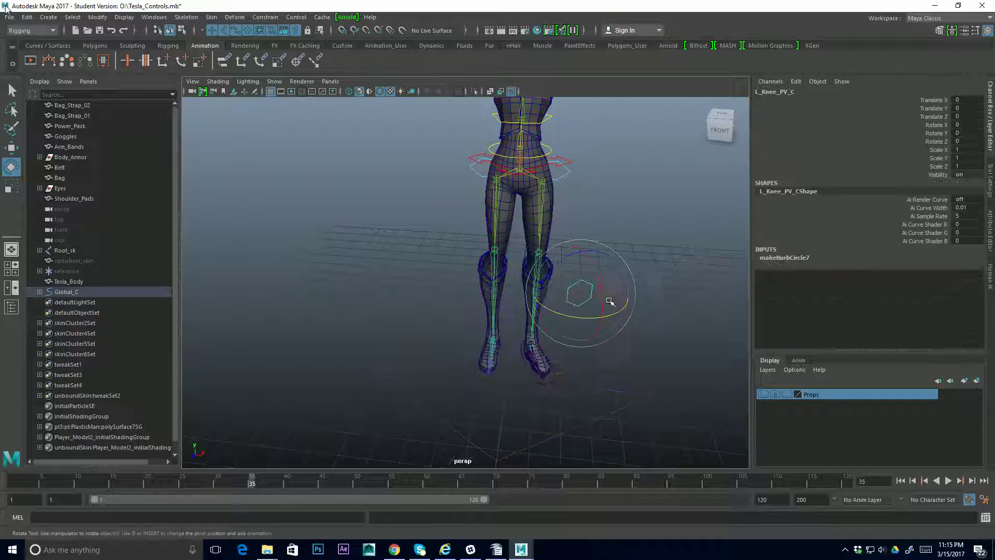
key("w")
left_click_drag(621, 286, 597, 291)
left_click_drag(609, 325, 538, 344, "alt")
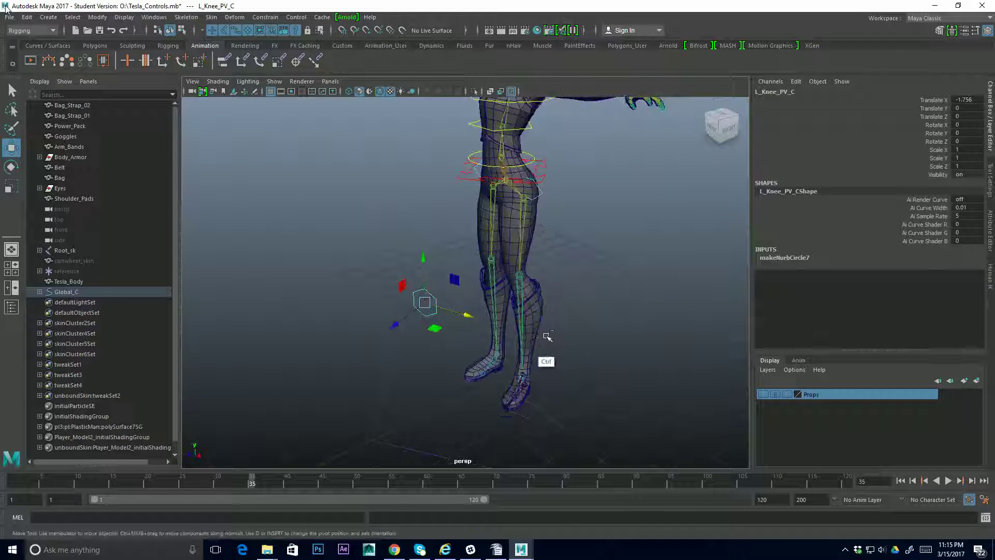
key("ctrl+z")
key("ctrl+z")
key("ctrl+z")
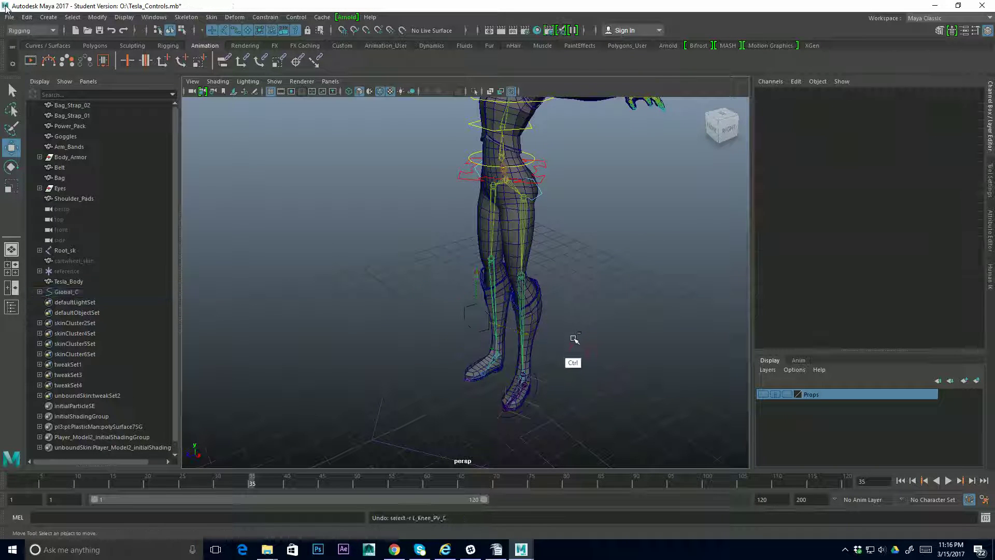
key("ctrl+z")
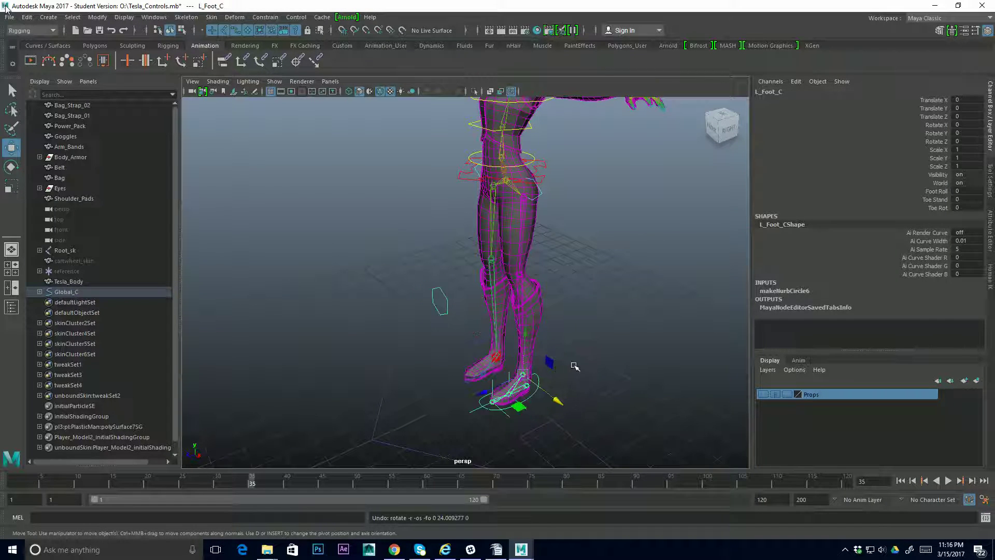
Step: Test the leg by lifting L_Foot_C backward and pulling the L_Knee_PV_C control forward in front of the body
left_click_drag(574, 366, 565, 349, "alt")
middle_click_drag(471, 348, 566, 299)
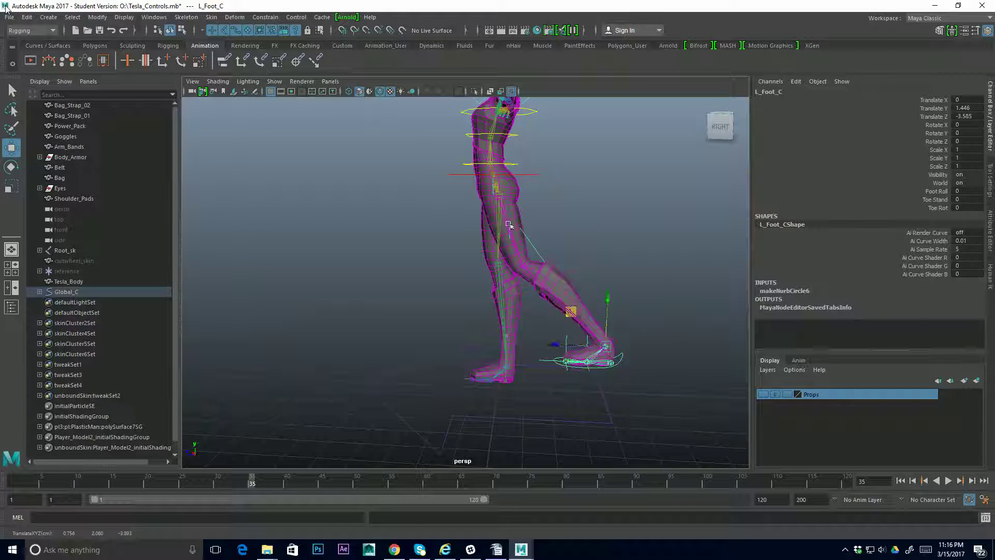
middle_click_drag(555, 346, 575, 231)
left_click(547, 218)
middle_click_drag(504, 230, 313, 231)
left_click_drag(429, 273, 422, 293, "alt")
left_click(659, 348)
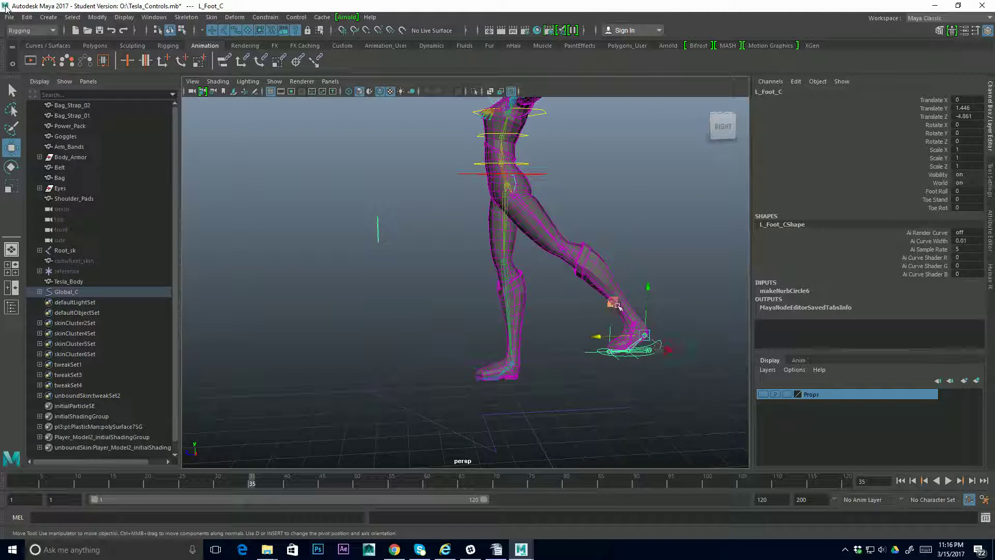
Step: Swing the lifted L_Foot_C control forward, and undo all test moves of the foot and knee controls
left_click_drag(644, 334, 496, 286)
key("ctrl+z")
key("ctrl+z")
key("ctrl+z")
key("ctrl+z")
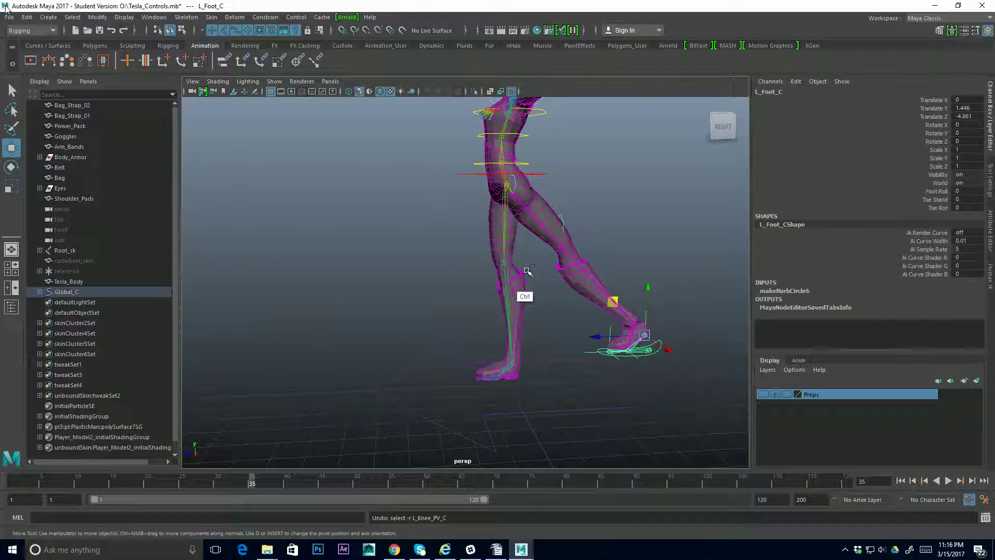
key("ctrl+z")
Step: Test how the knee control swings with the foot by rotating L_Foot_C around its X axis, and undo the rotations
key("ctrl+z")
left_click_drag(477, 299, 401, 285, "alt")
right_click_drag(496, 330, 563, 353, "alt")
middle_click_drag(563, 353, 521, 331, "alt")
right_click_drag(526, 314, 517, 335, "alt")
left_click_drag(504, 361, 411, 334, "alt")
key("e")
key("ctrl+z")
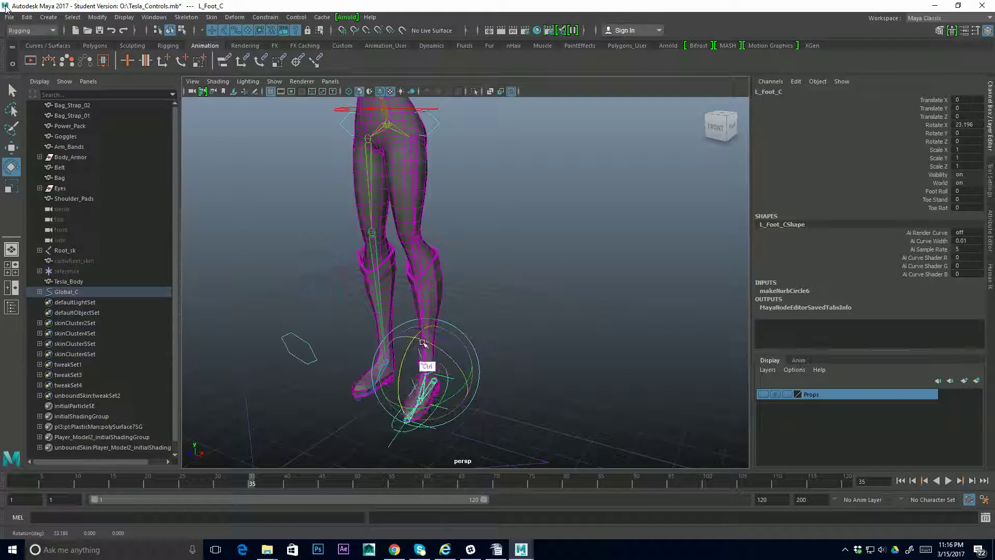
key("ctrl+z")
left_click_drag(420, 370, 476, 353, "alt")
key("ctrl+z")
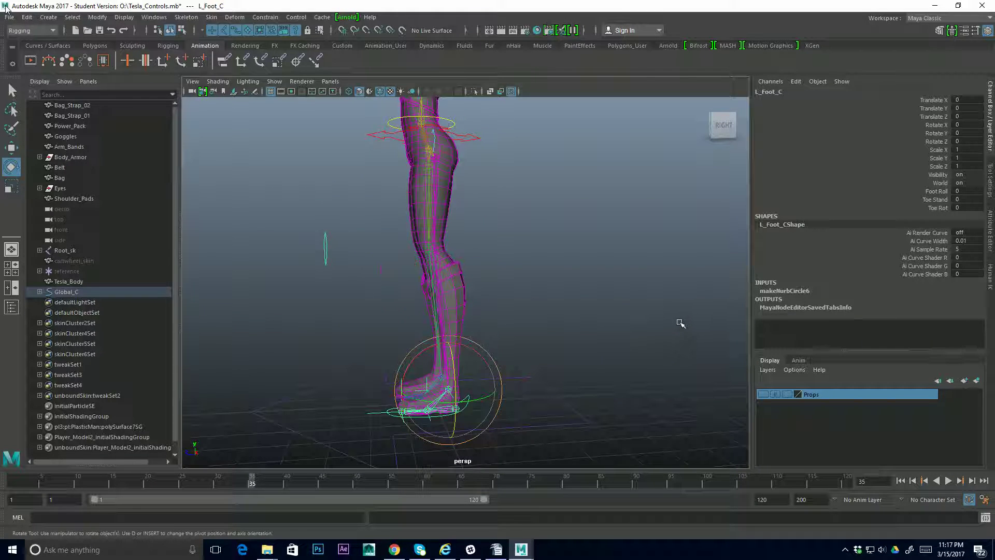
Step: Examine the placement of the knee pole vector control relative to the left leg from the side and the front
right_click_drag(614, 326, 504, 329, "alt")
middle_click_drag(504, 328, 575, 333, "alt")
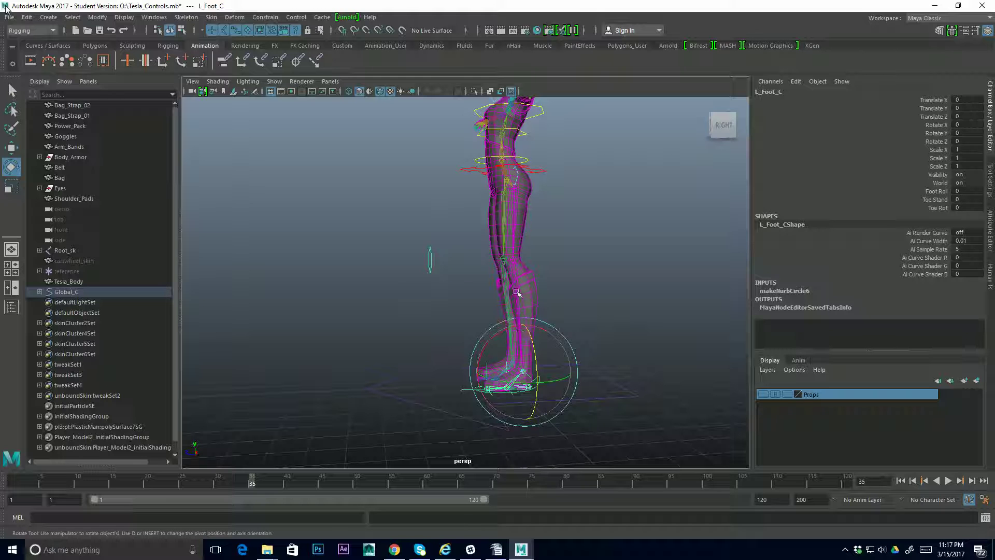
left_click_drag(484, 275, 466, 289, "alt")
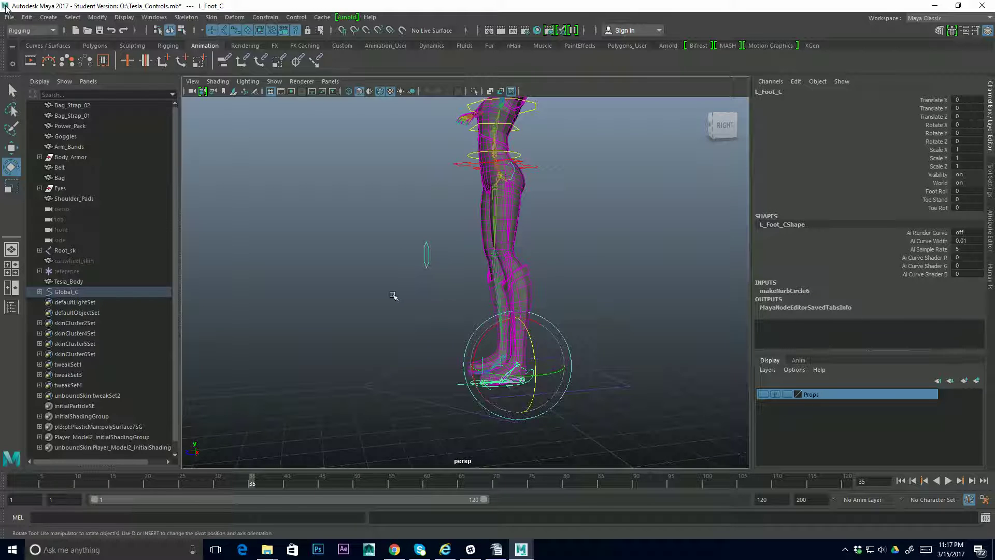
left_click_drag(393, 296, 461, 311, "alt")
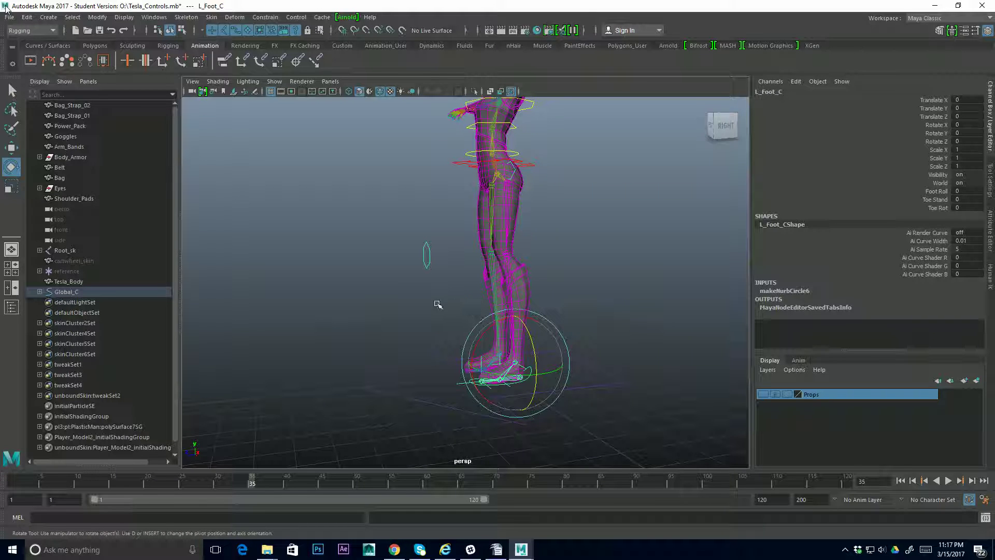
left_click_drag(438, 305, 480, 310, "alt")
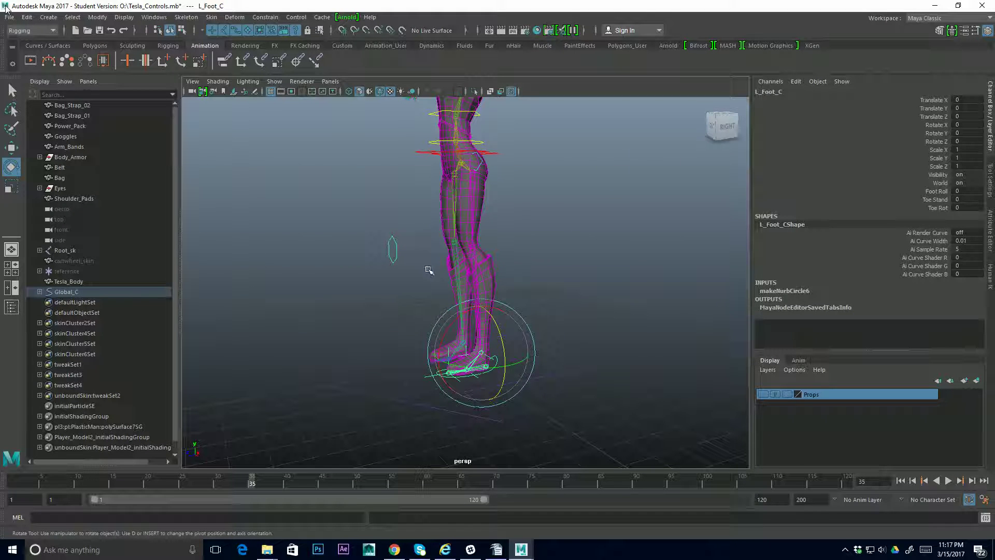
left_click_drag(442, 275, 421, 274, "alt")
left_click_drag(497, 313, 447, 253, "alt")
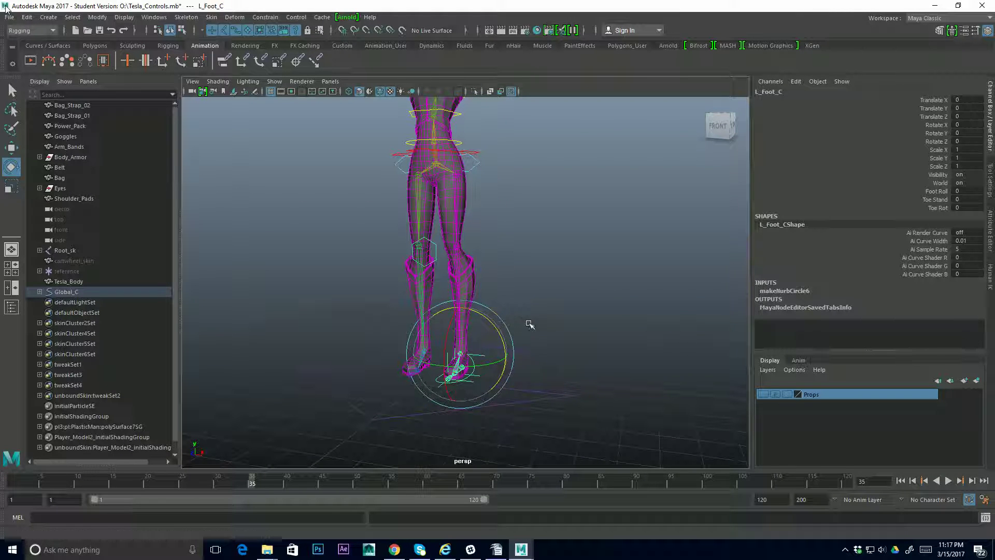
left_click_drag(533, 324, 425, 255, "alt")
Step: Undo the parenting of L_Knee_PV_C_GRP under L_Foot_C and the preceding pole vector setup of the knee control
key("ctrl+z")
key("ctrl+z")
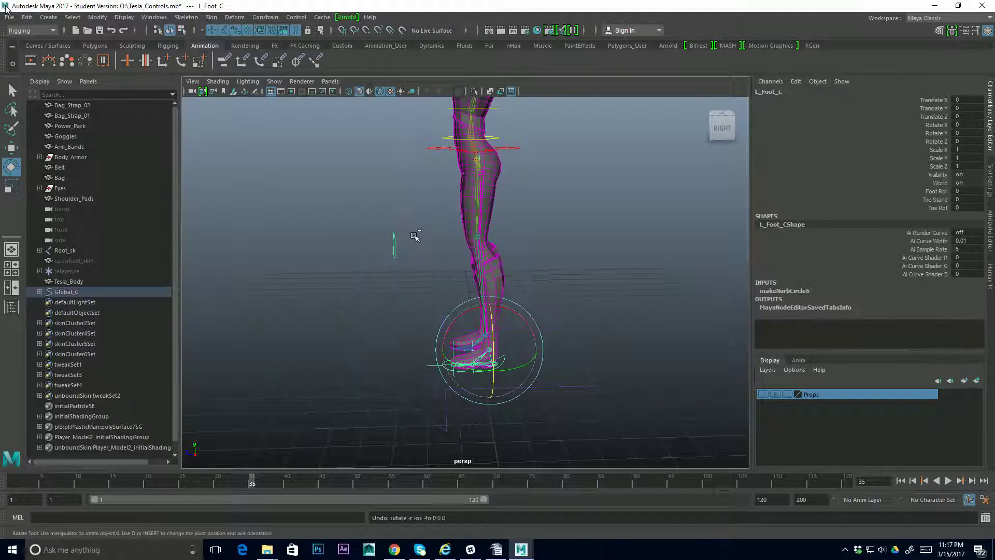
key("ctrl+z")
key("ctrl+z")
key("ctrl+z")
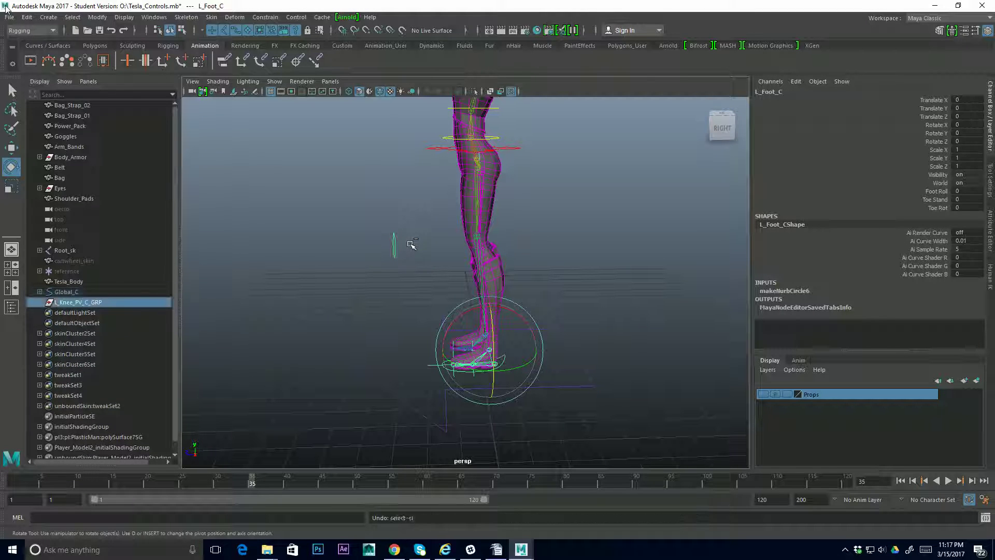
key("ctrl+z")
key("ctrl+z")
key("ctrl+z")
Step: Delete the L_Knee_PV_C_GRP group with its hexagonal knee control
left_click_drag(411, 245, 500, 297, "alt")
left_click(110, 302)
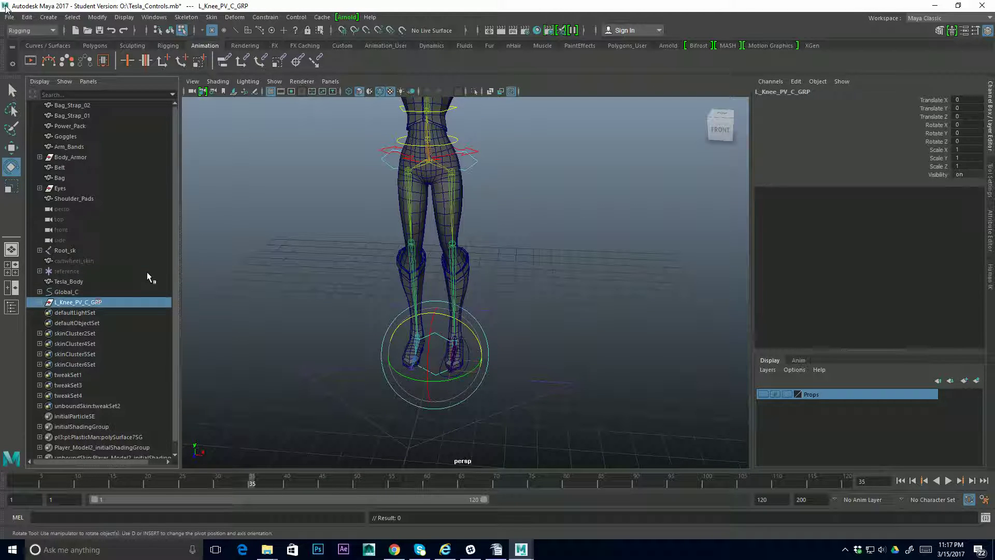
key("Delete")
Step: Switch back to object selection mode and select the L_Foot_C control
left_click_drag(501, 187, 546, 351, "alt")
left_click_drag(468, 350, 471, 351, "alt")
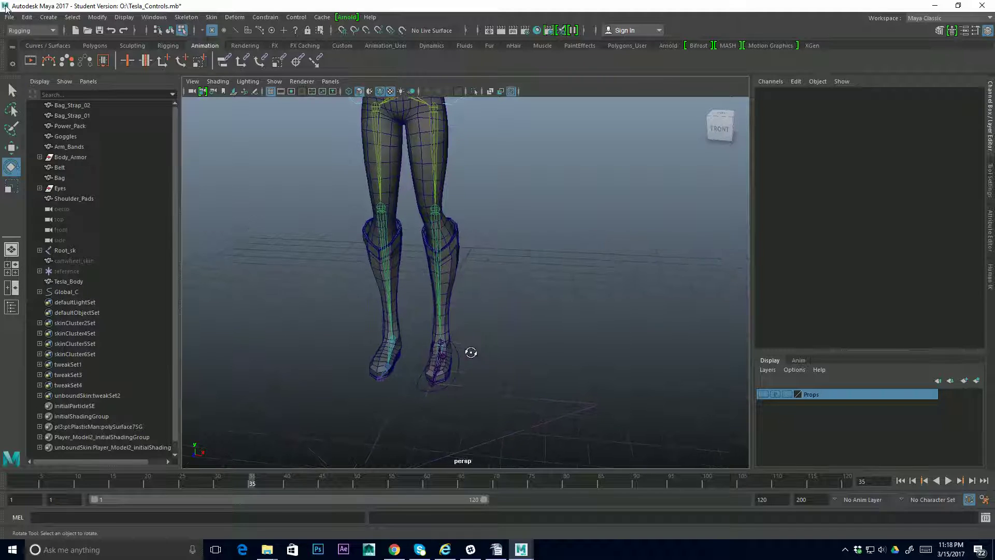
left_click(458, 358)
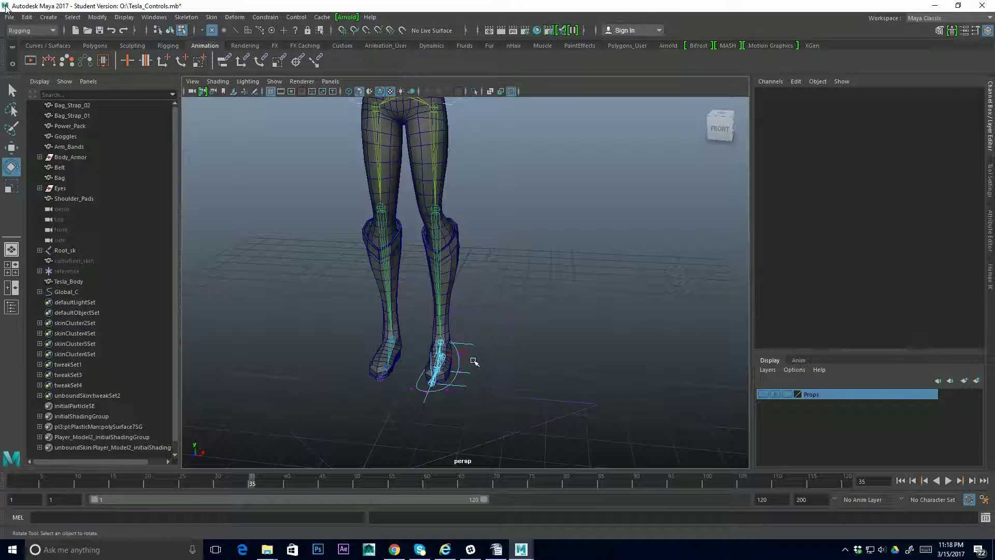
key("F8")
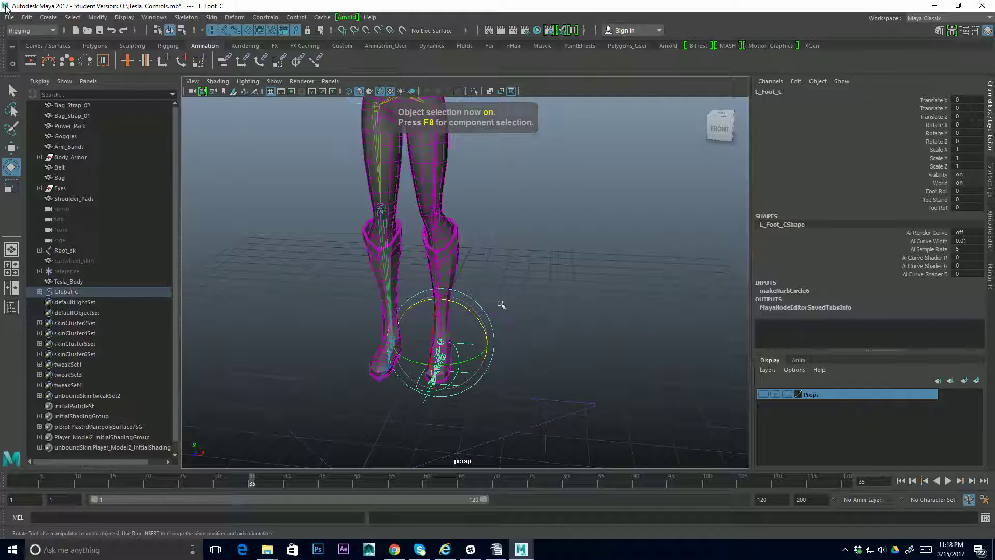
left_click_drag(464, 238, 502, 141, "alt")
left_click_drag(471, 208, 415, 329, "alt")
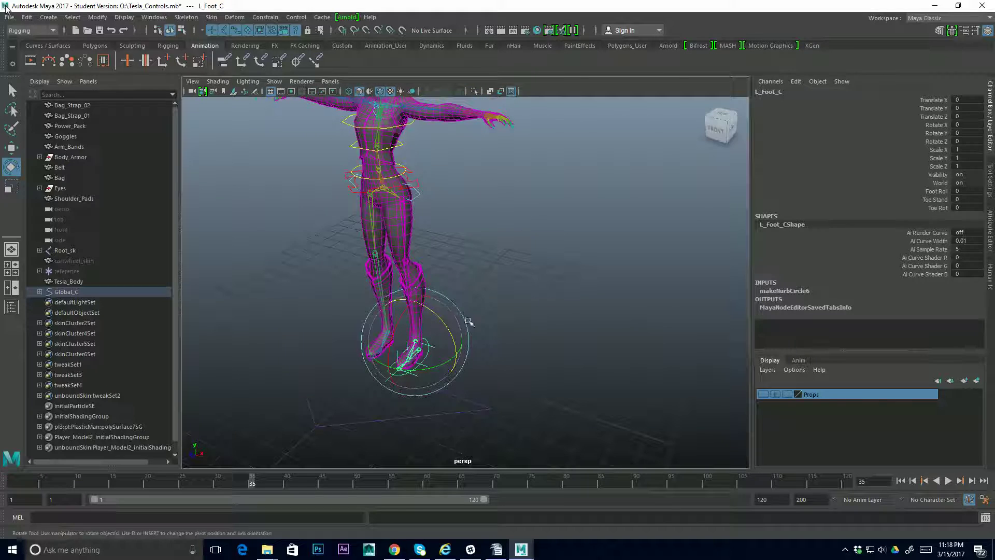
left_click_drag(477, 325, 465, 305, "alt")
middle_click_drag(386, 286, 427, 259, "alt")
right_click_drag(428, 259, 546, 265, "alt")
left_click_drag(532, 271, 551, 289, "alt")
Step: Add two keyable float attributes, Knee and Knee_Offset, with a default of 0 to the L_Foot_C control
left_click(488, 342)
left_click(458, 352)
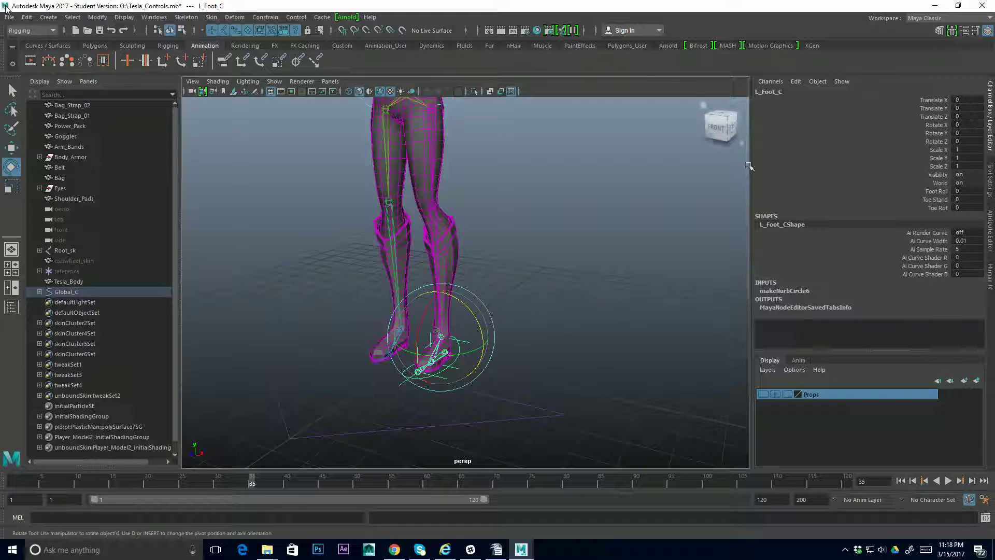
left_click(796, 82)
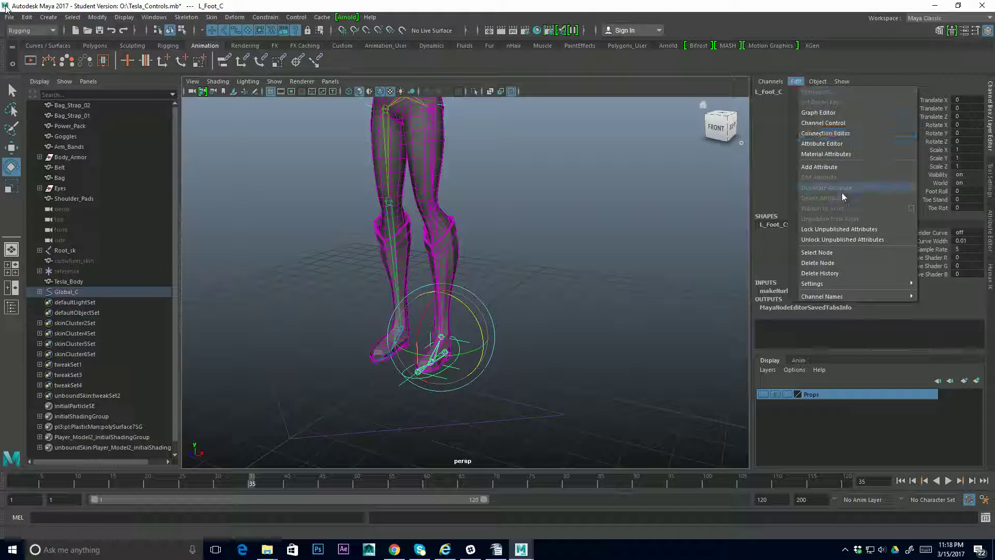
left_click(822, 167)
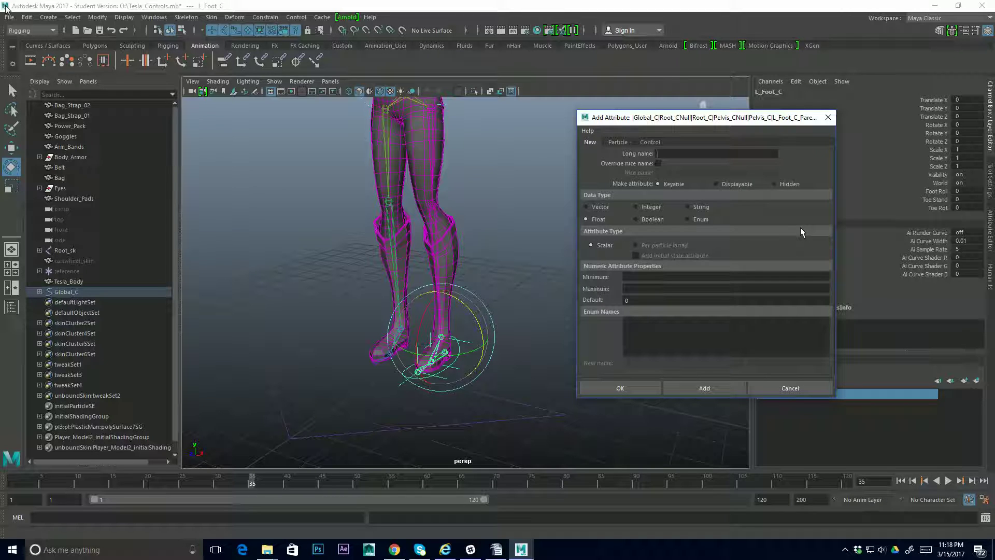
type("Knee")
left_click(715, 388)
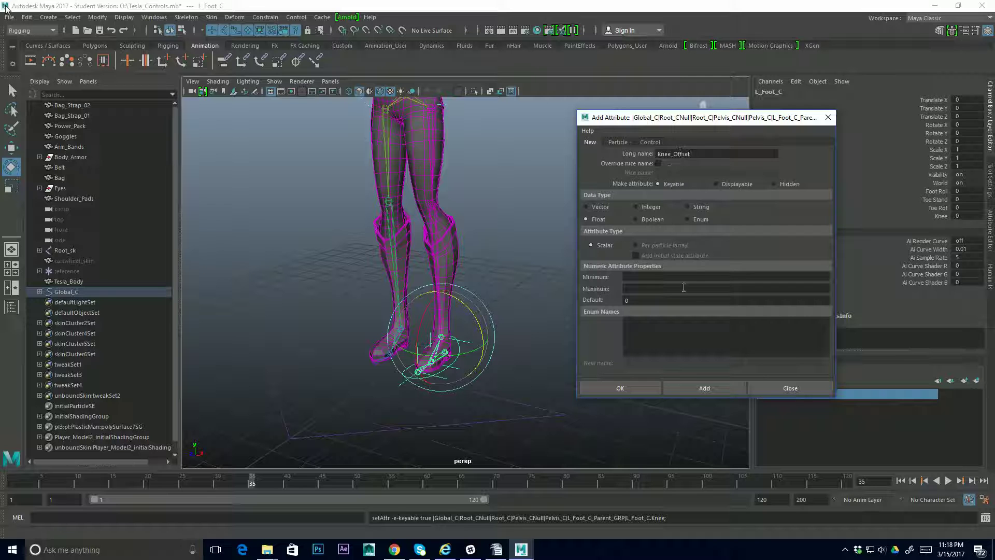
left_click(699, 386)
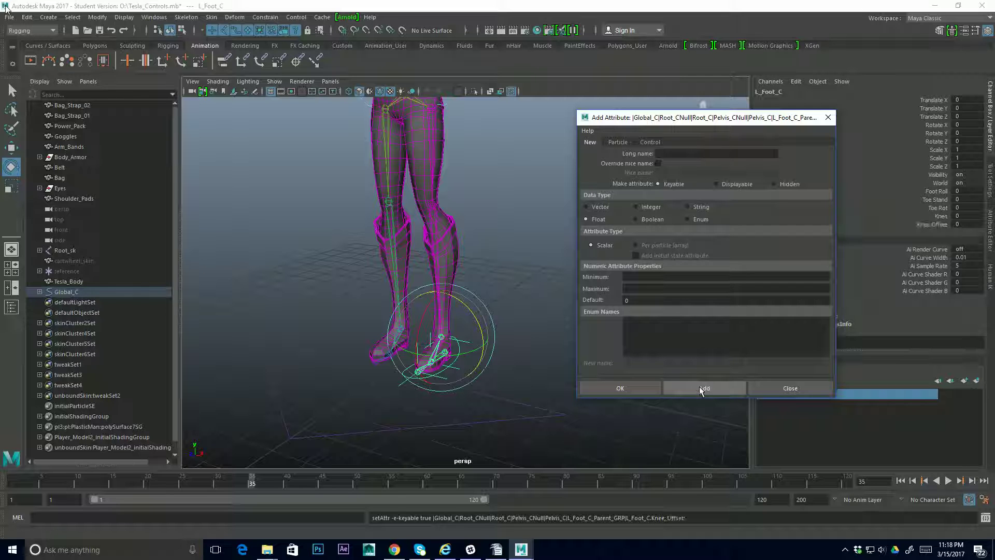
left_click(828, 117)
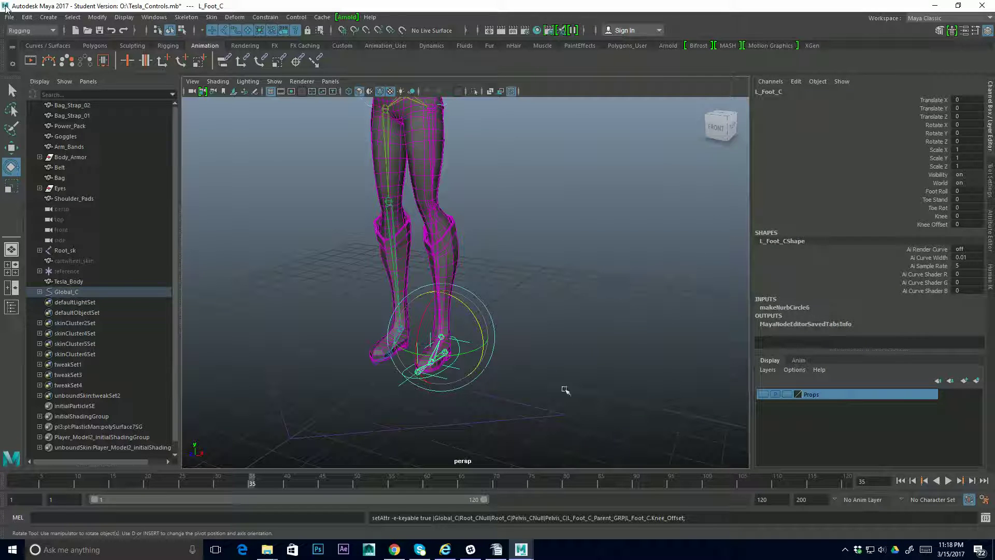
Step: Set the Lik_Ankle IK handle's Pole Vector X to 0.1 and its Pole Vector Y and Z to 0
left_click_drag(556, 394, 577, 378, "alt")
left_click(589, 340)
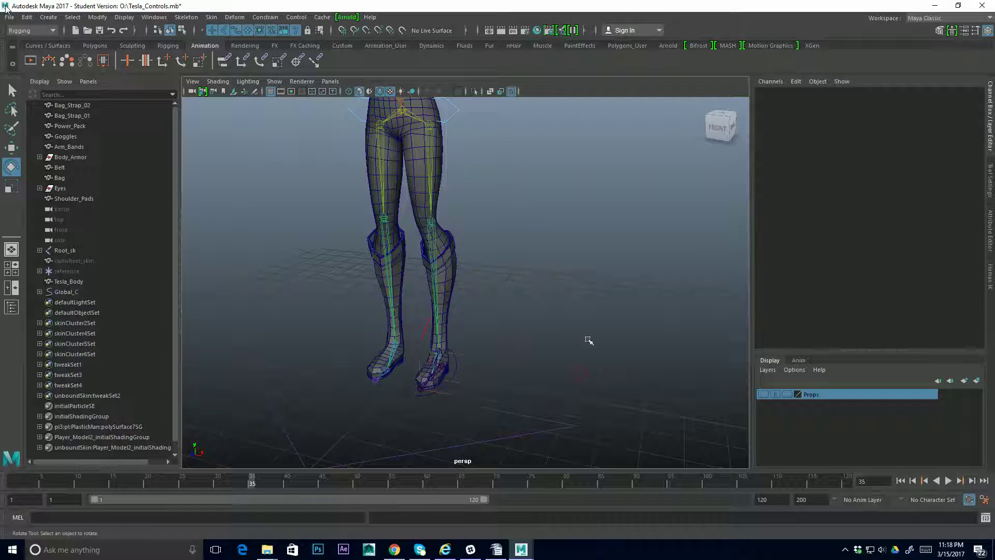
left_click(465, 355)
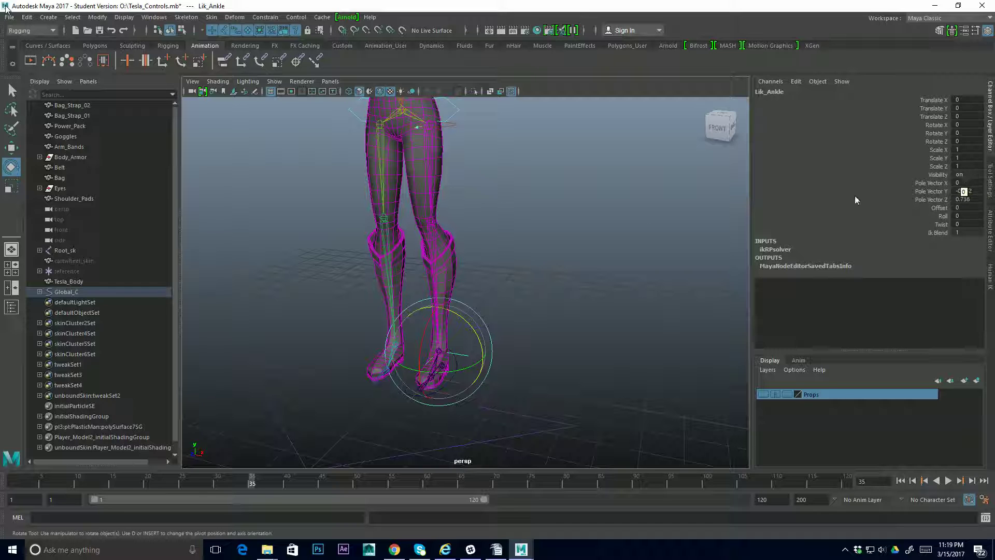
left_click_drag(631, 256, 644, 246, "alt")
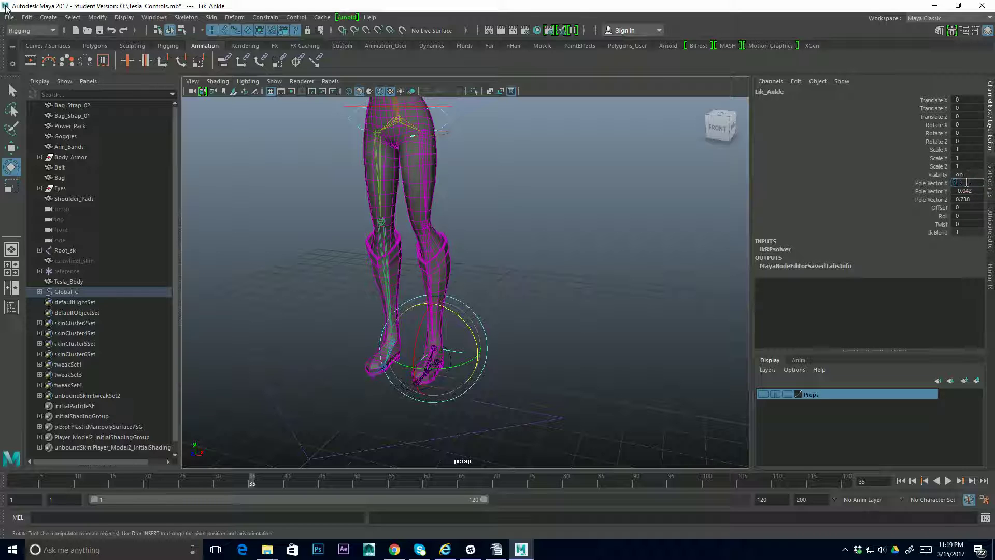
key("Return")
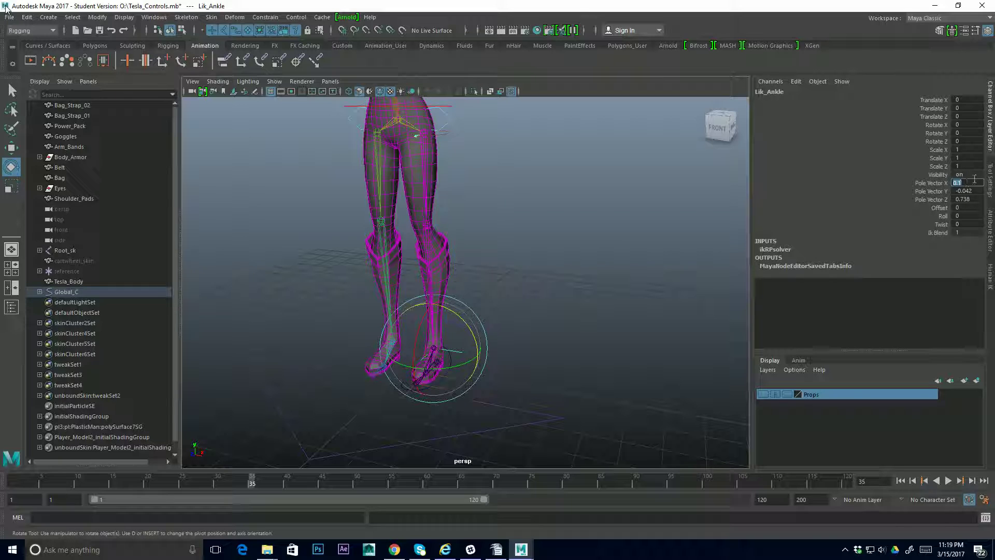
left_click(976, 191)
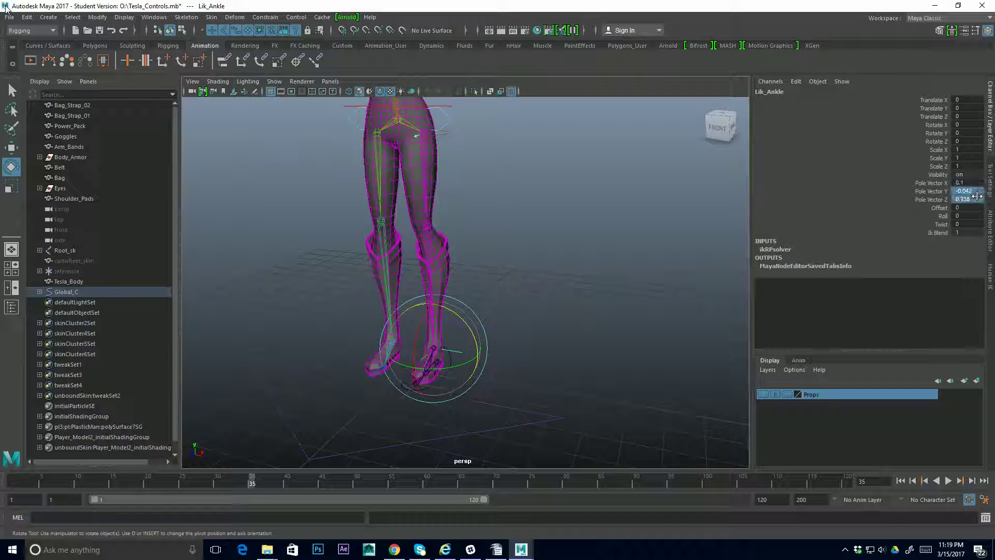
double_click(977, 199)
type("0")
key("Return")
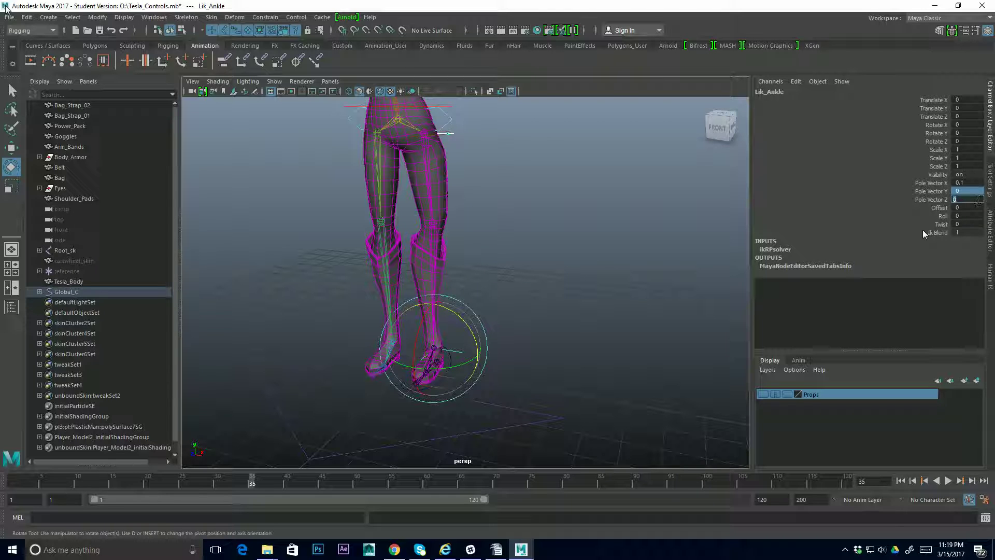
Step: Try out the Twist attribute on the Lik_Ankle IK handle and undo the change
left_click_drag(560, 294, 584, 301, "alt")
left_click(584, 300)
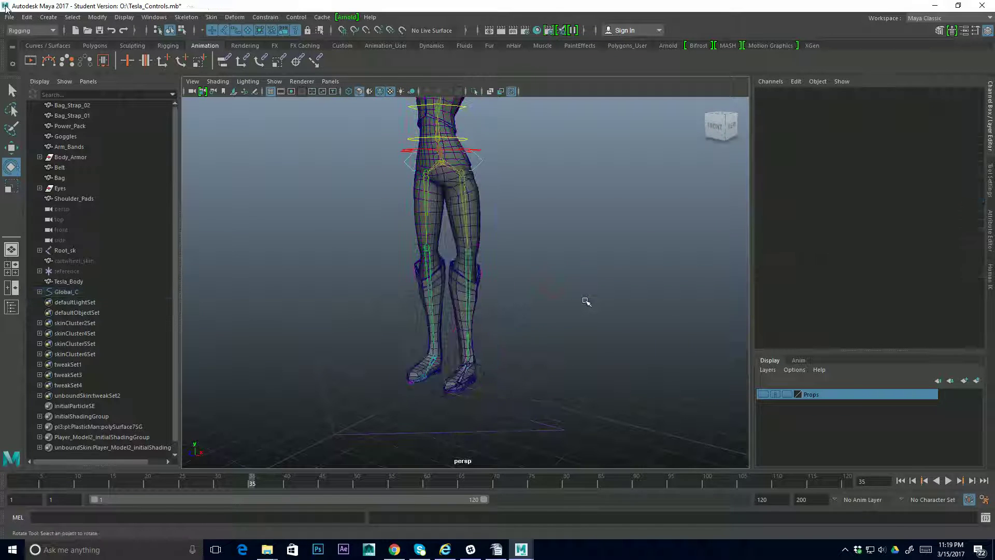
left_click(488, 379)
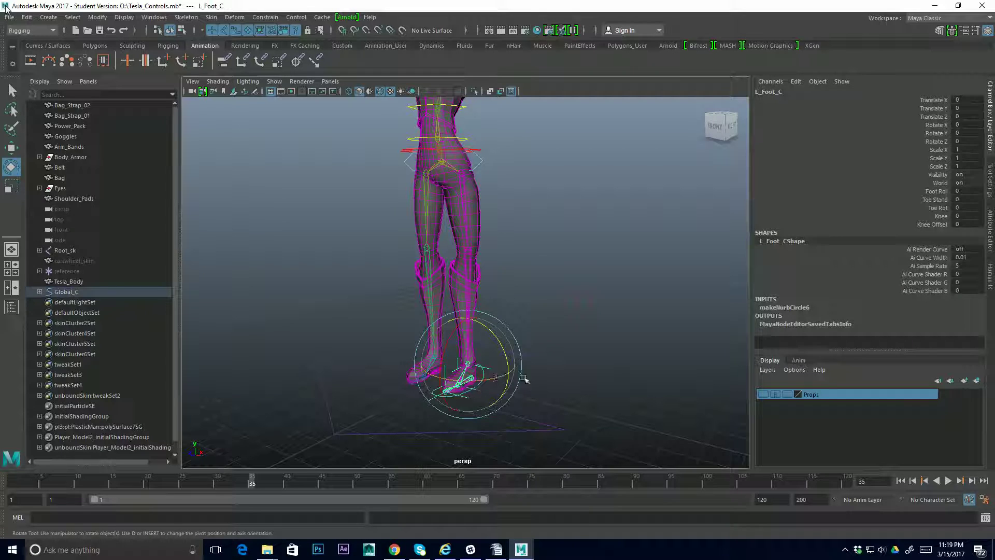
left_click_drag(537, 330, 569, 333, "alt")
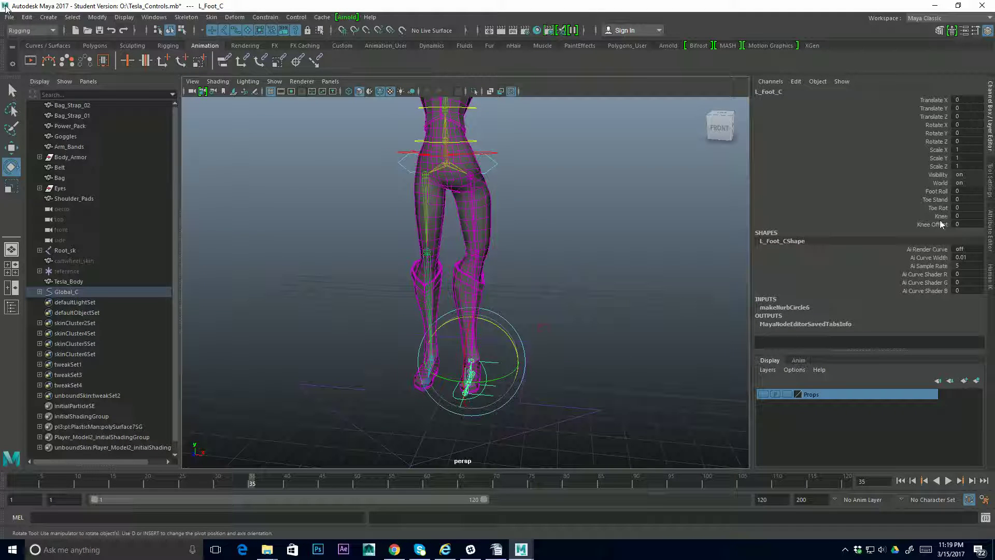
left_click(617, 350)
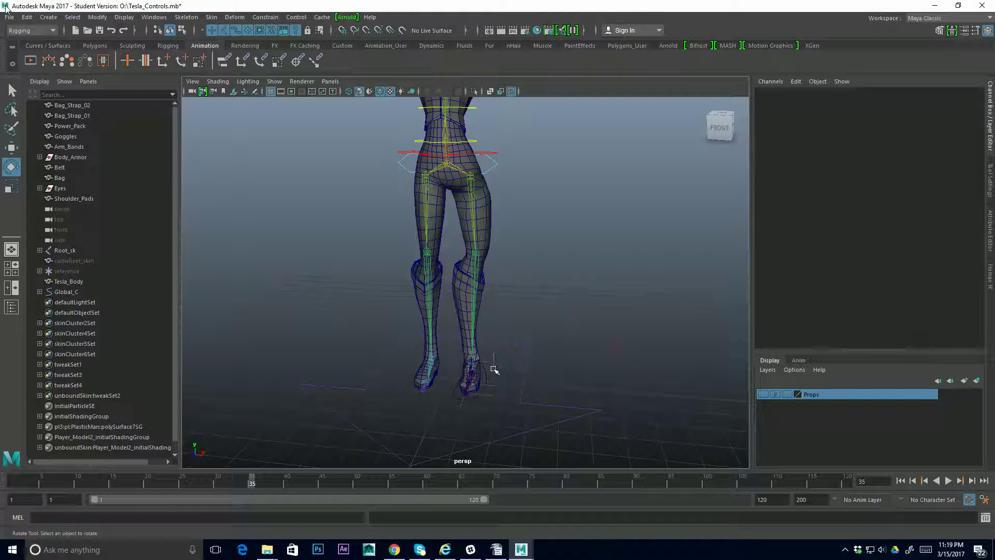
left_click(491, 363)
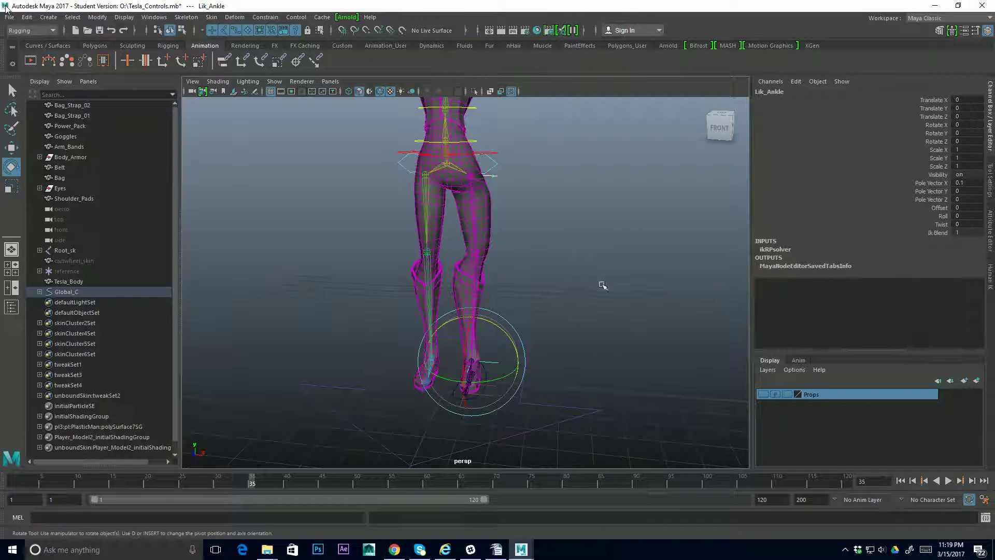
left_click_drag(602, 282, 604, 282, "alt")
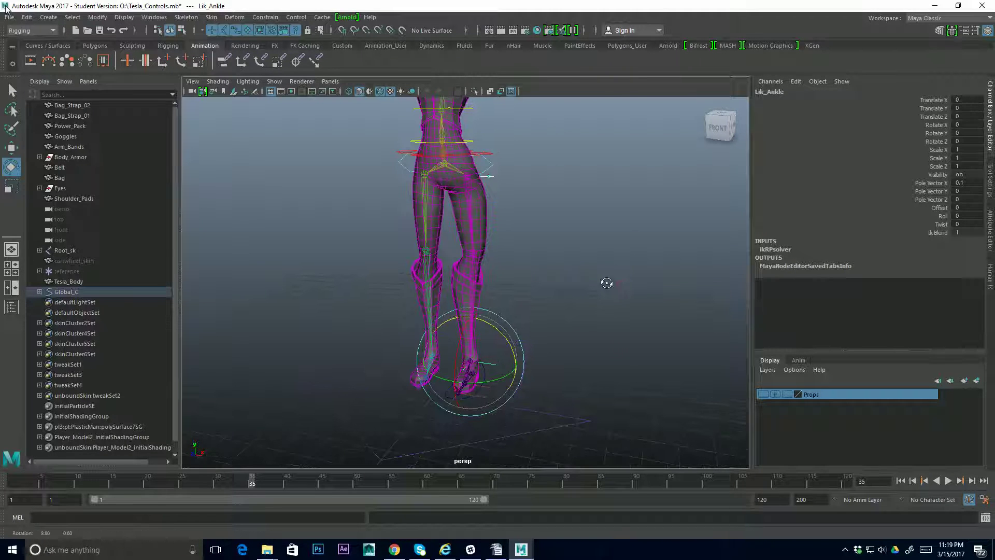
left_click(940, 224)
middle_click_drag(677, 278, 698, 276)
key("ctrl+z")
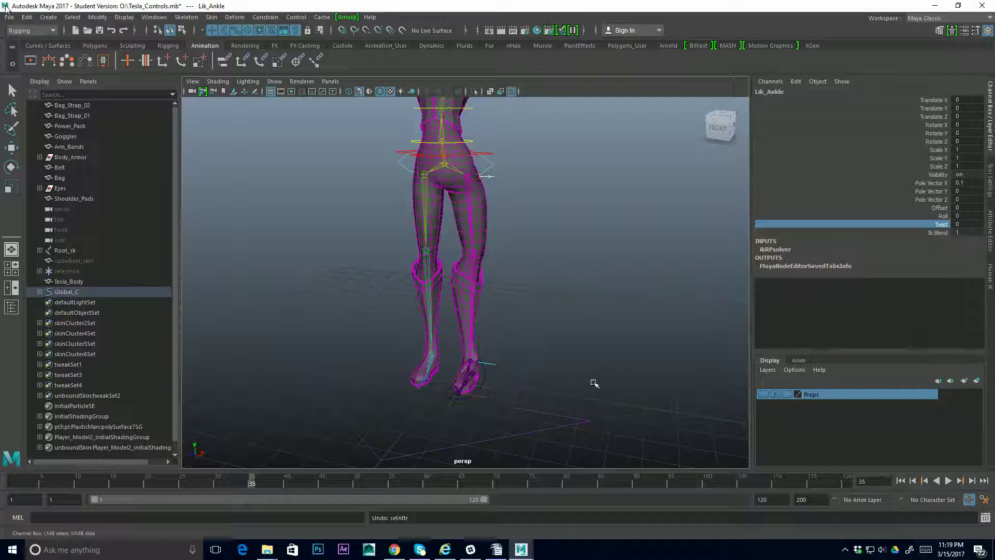
Step: Set the Knee Offset attribute of the L_Foot_C control to 90
left_click(488, 378)
key("e")
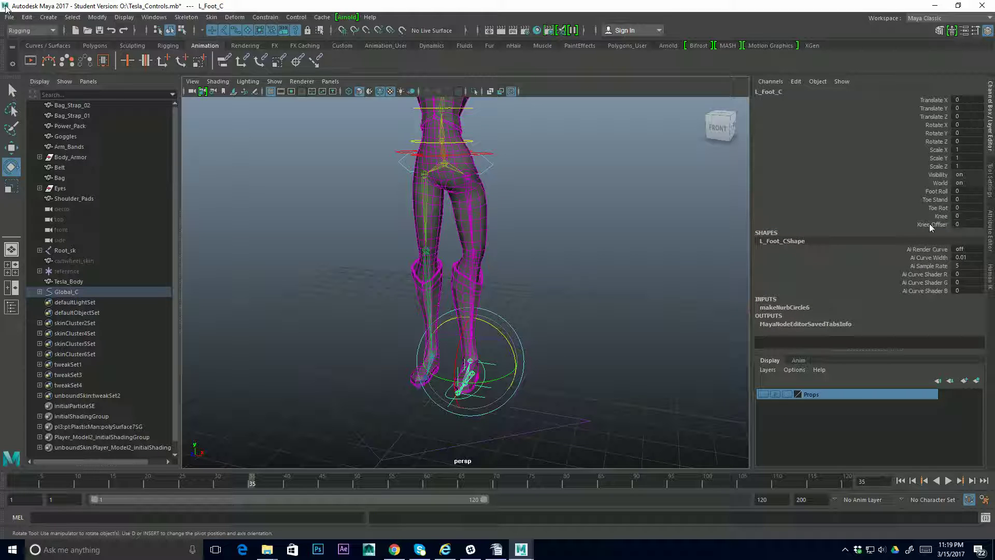
left_click(968, 224)
type("90")
key("Return")
left_click_drag(638, 313, 600, 293, "alt")
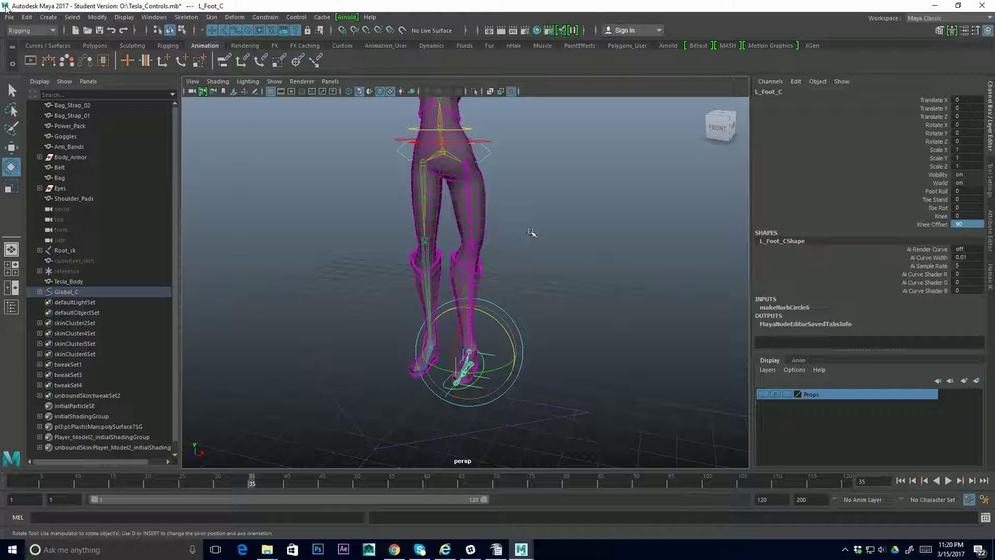
Step: Open the Node Editor, collapse the L_Foot_C node and line it up with the Lik_Ankle node
left_click(157, 18)
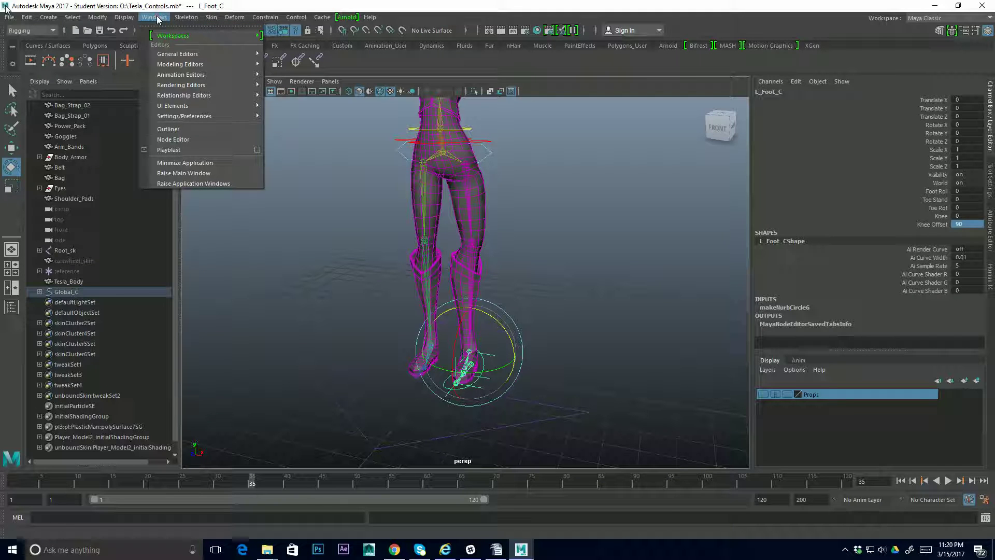
left_click(181, 139)
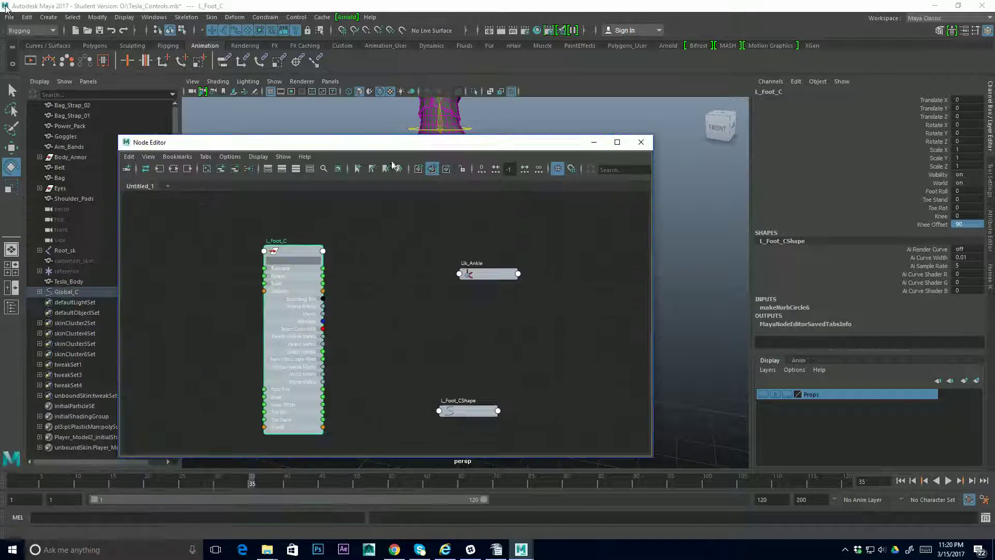
key("1")
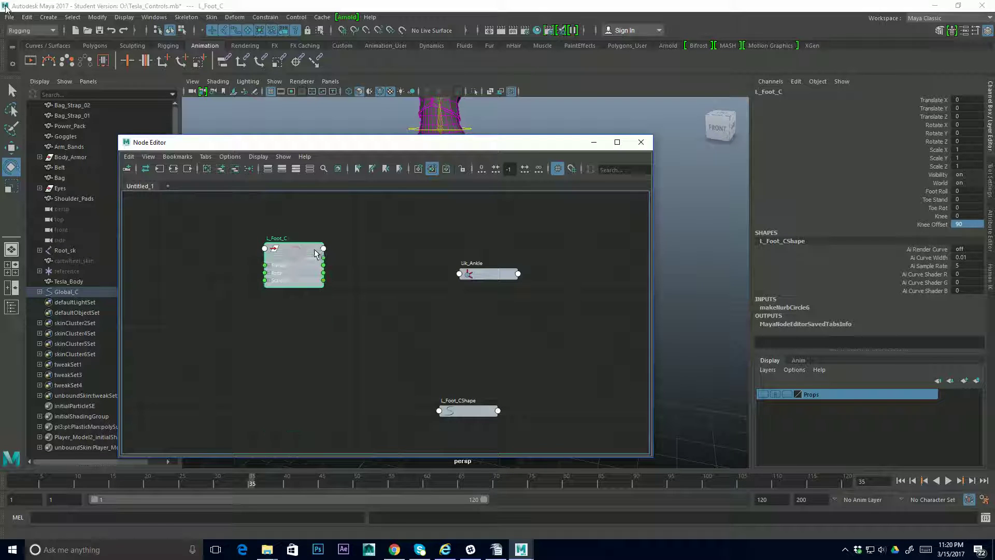
left_click_drag(315, 249, 386, 275)
left_click_drag(469, 276, 448, 273)
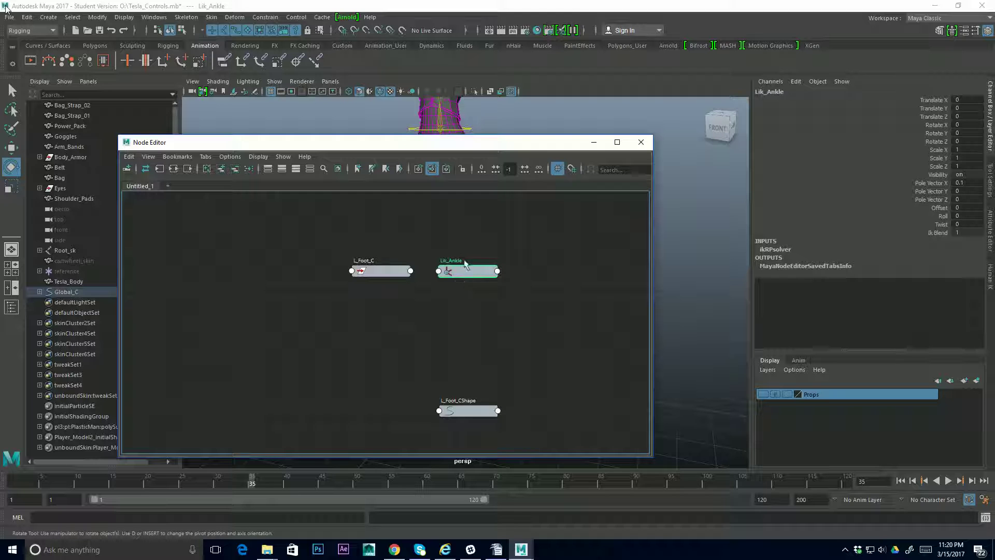
left_click_drag(422, 144, 478, 238)
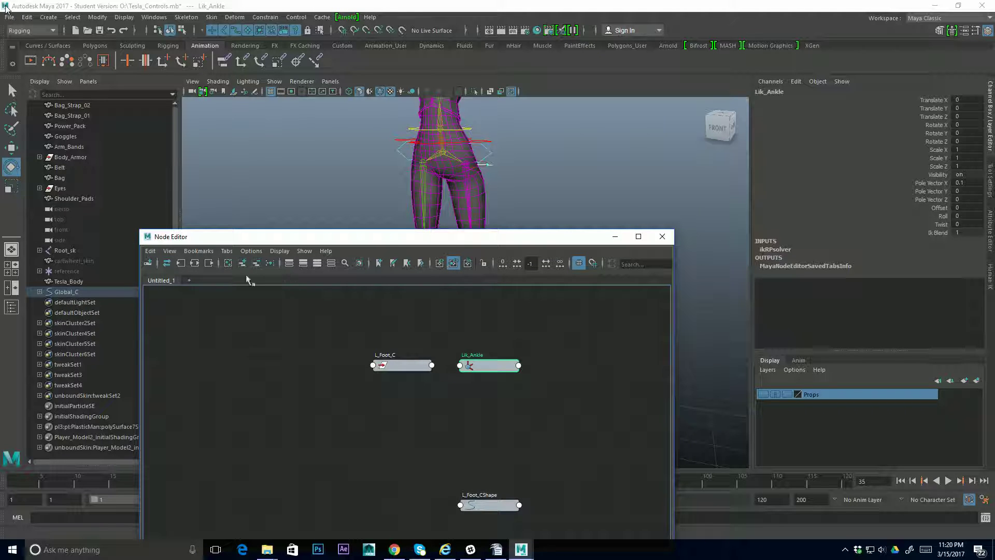
Step: Clear the node graph and add the Lik_Ankle IK handle and L_Foot_C control back to it
left_click(229, 265)
left_click_drag(458, 242, 245, 276)
left_click(501, 360)
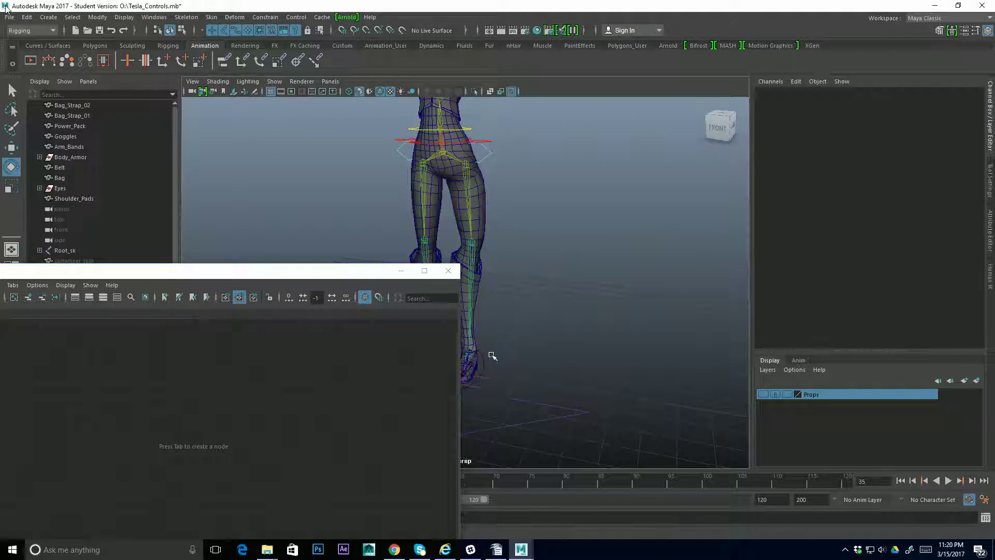
left_click(491, 357)
key("q")
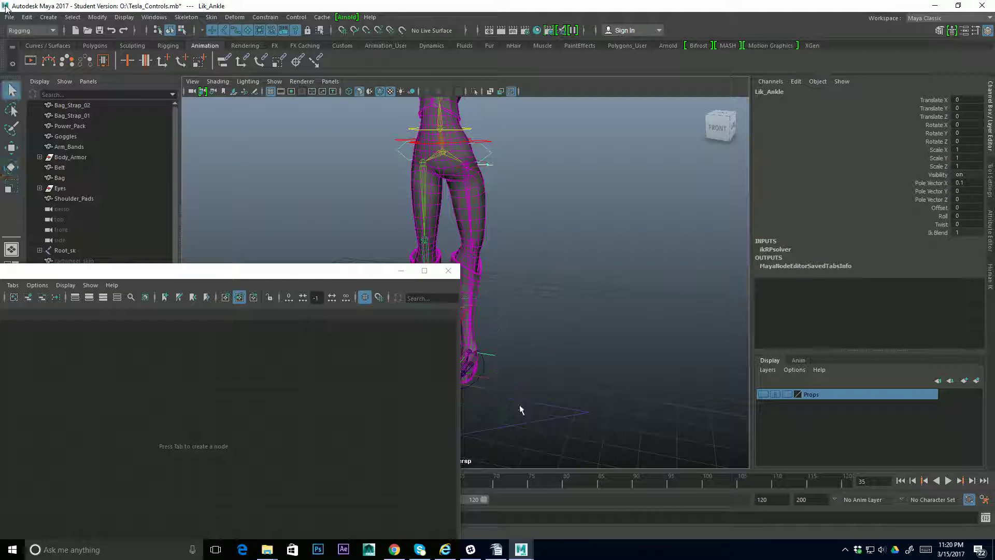
left_click(486, 369)
left_click_drag(292, 275, 542, 177)
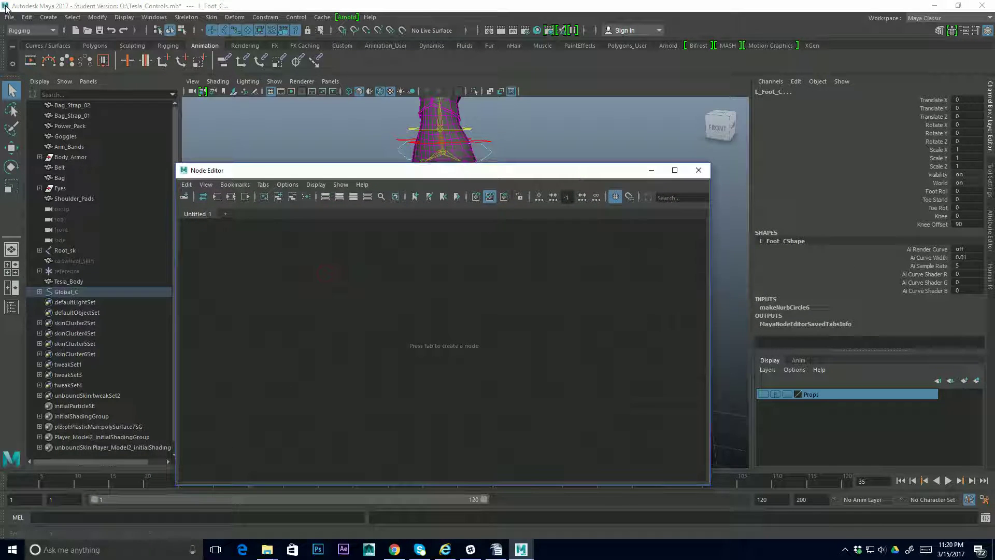
left_click(279, 198)
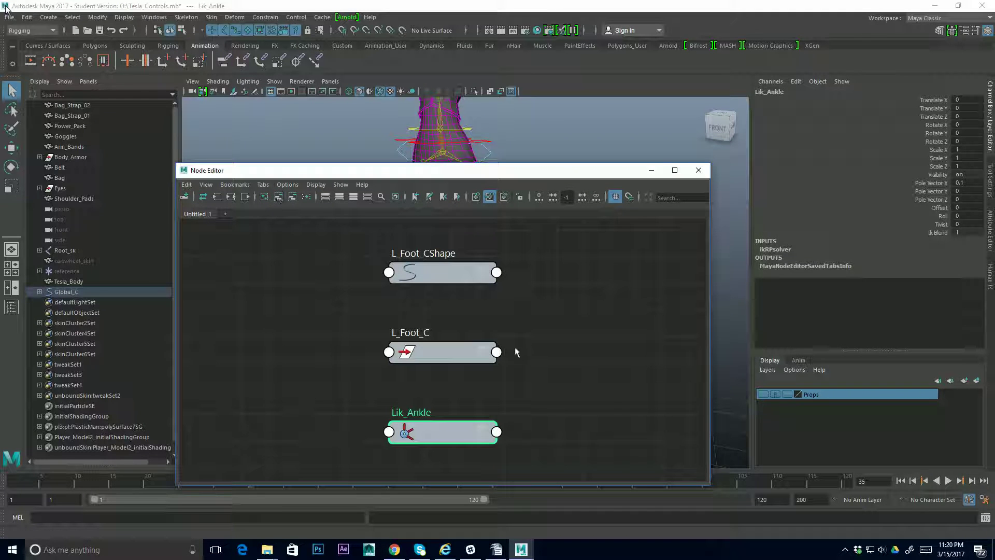
Step: Arrange the graph with L_Foot_C and Lik_Ankle side by side and L_Foot_CShape below them, leaving a gap between the upper two
scroll(495, 345, "down", 3)
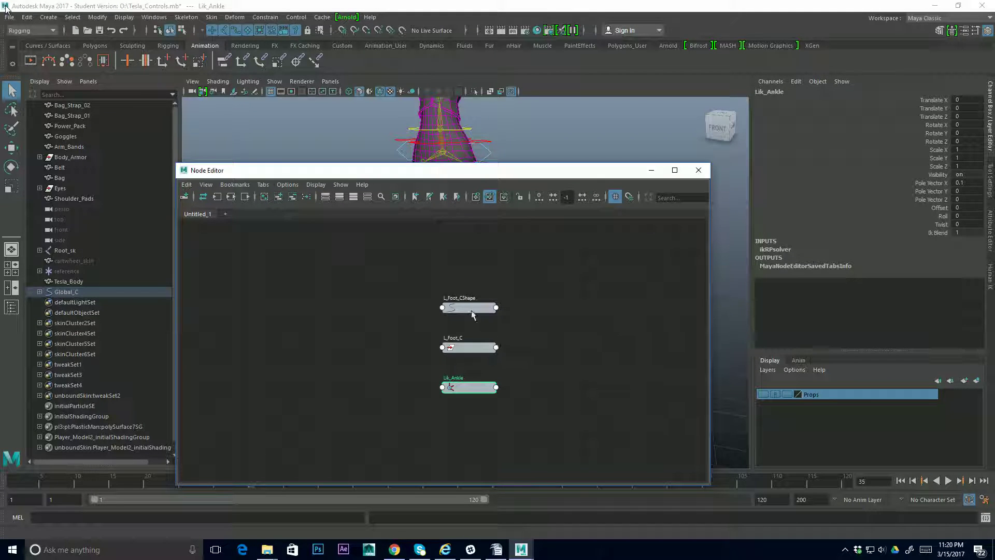
left_click_drag(472, 313, 468, 432)
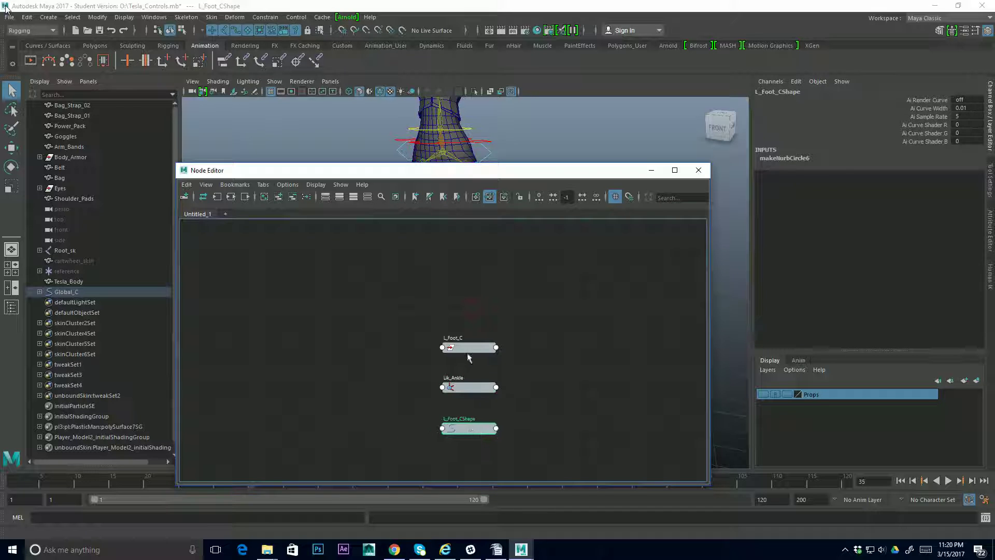
left_click_drag(466, 353, 362, 334)
left_click_drag(466, 388, 481, 331)
left_click_drag(365, 326, 396, 322)
left_click_drag(500, 326, 505, 322)
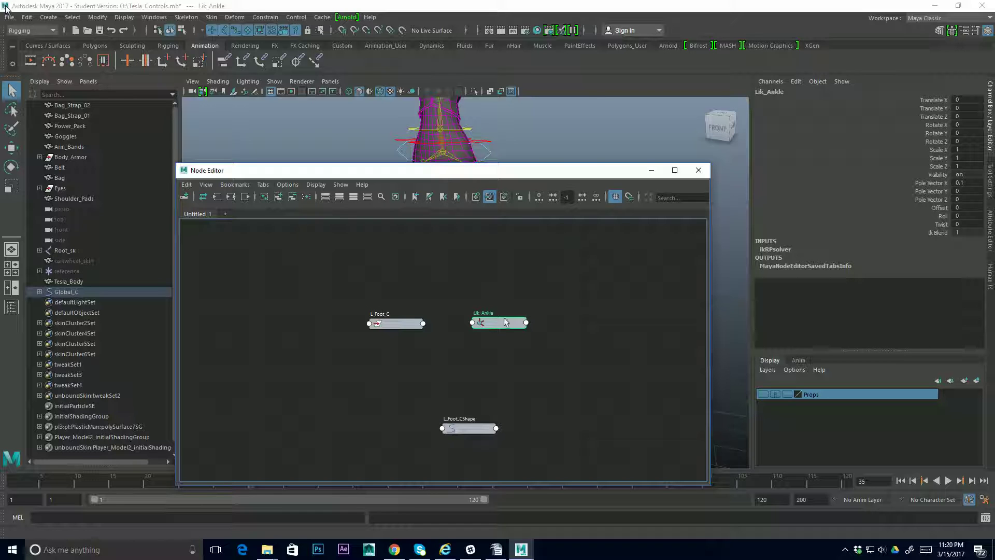
left_click_drag(503, 322, 523, 322)
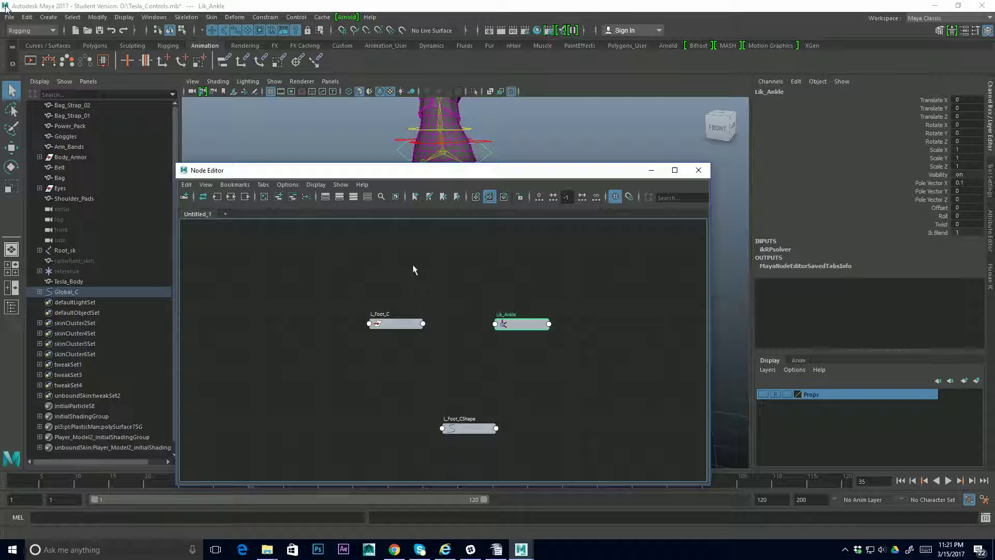
Step: Try a Plus Minus Average utility node between L_Foot_C and Lik_Ankle, delete it and hide the node creation list
left_click(184, 197)
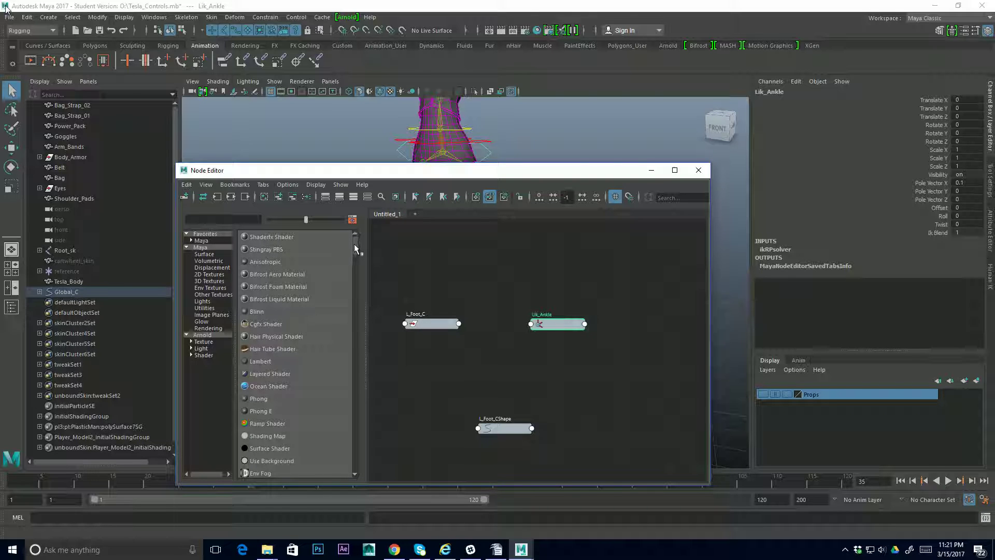
mouse_move(354, 244)
left_mouse_down()
mouse_move(356, 313)
mouse_move(356, 235)
left_mouse_up()
left_click(208, 308)
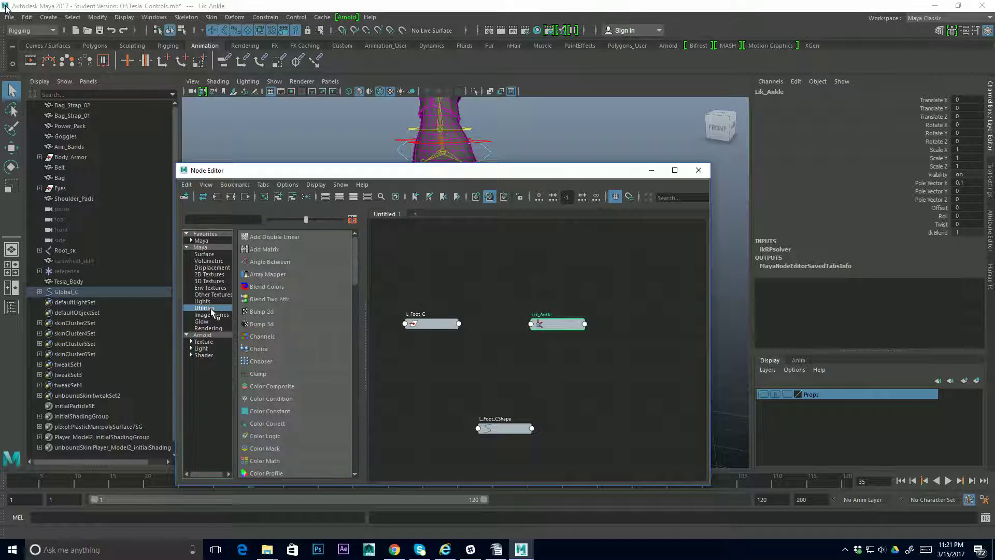
left_click_drag(355, 246, 360, 348)
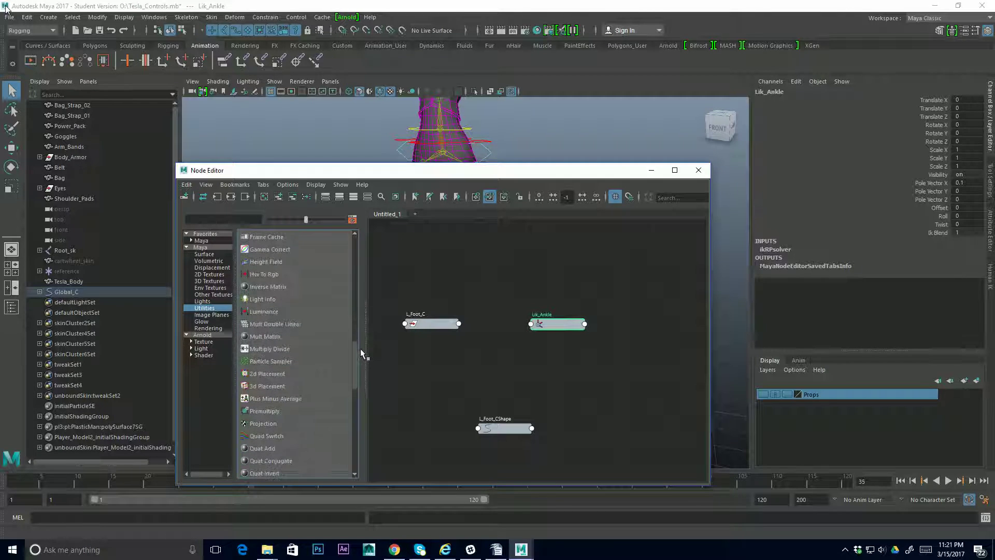
left_click(275, 399)
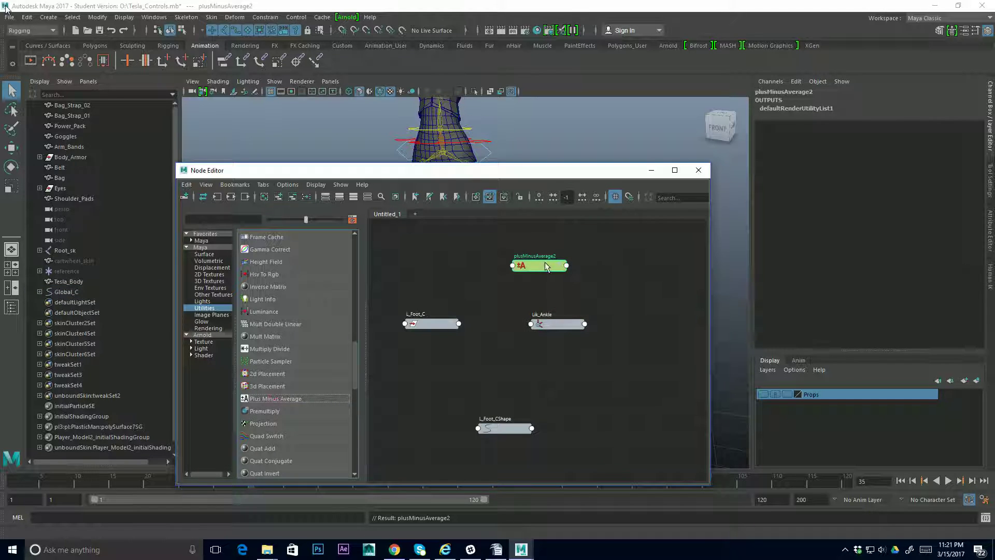
left_click_drag(545, 266, 502, 321)
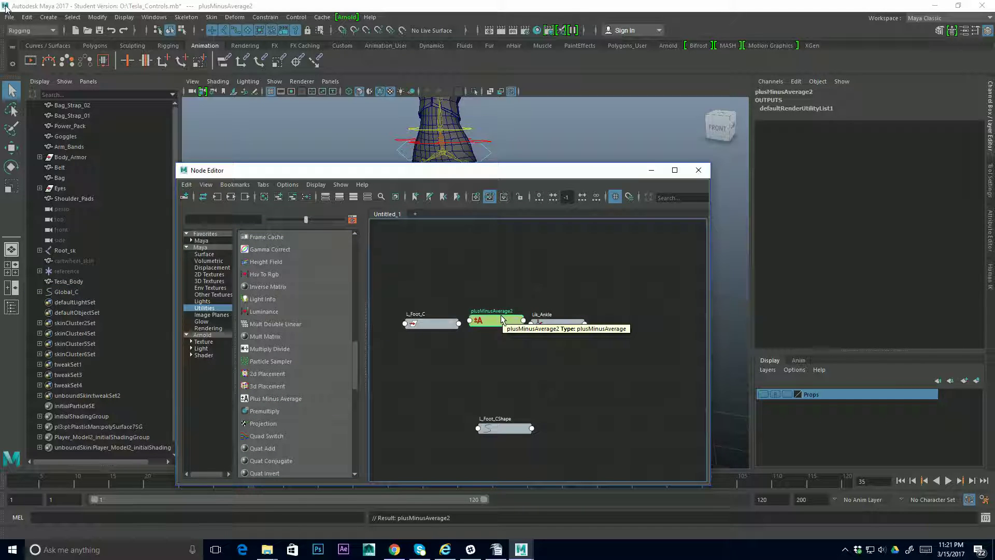
key("Delete")
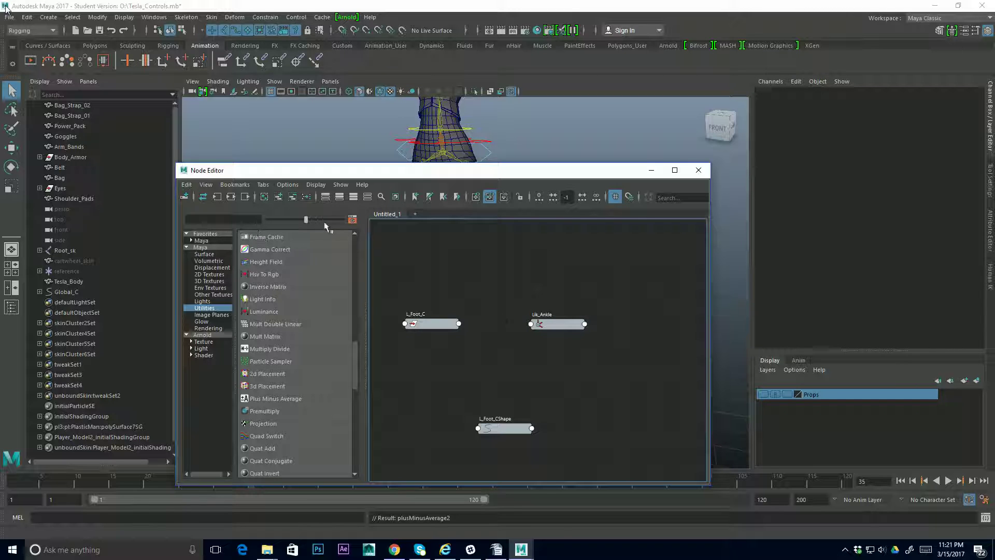
left_click(184, 196)
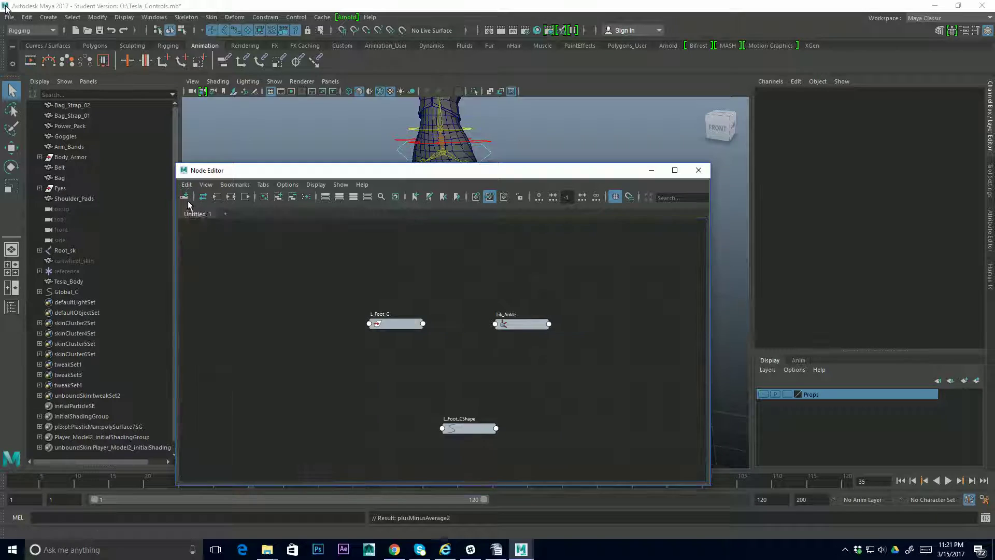
Step: Add a plusMinusAverage node to the graph and place it between L_Foot_C and Lik_Ankle
middle_click_drag(449, 287, 443, 286, "alt")
right_click_drag(428, 283, 438, 282, "alt")
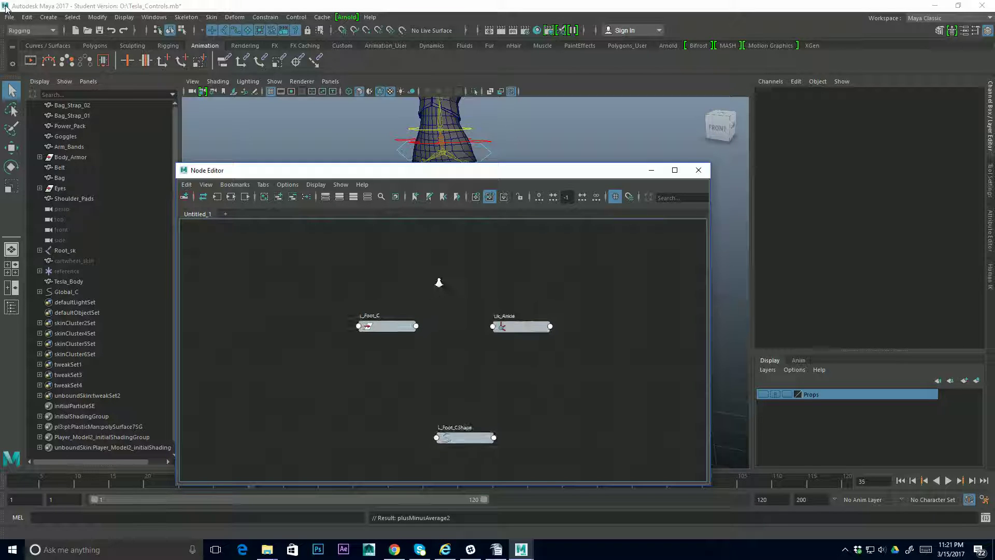
key("Tab")
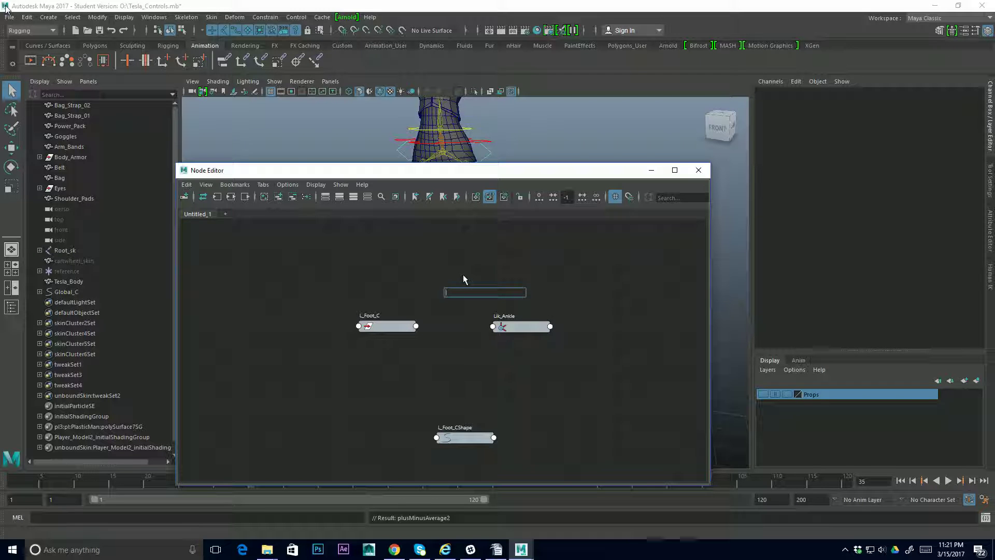
type("plus")
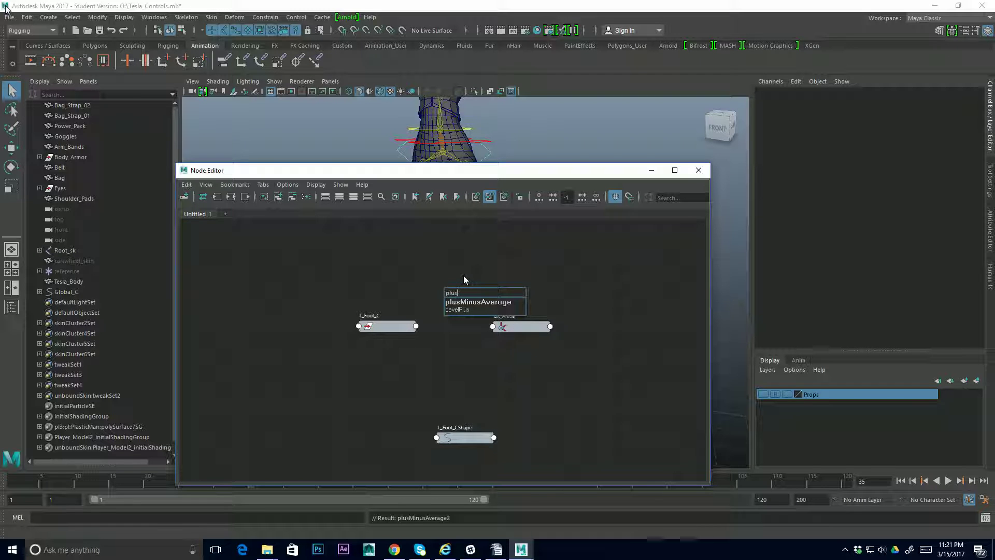
left_click(489, 301)
key("Return")
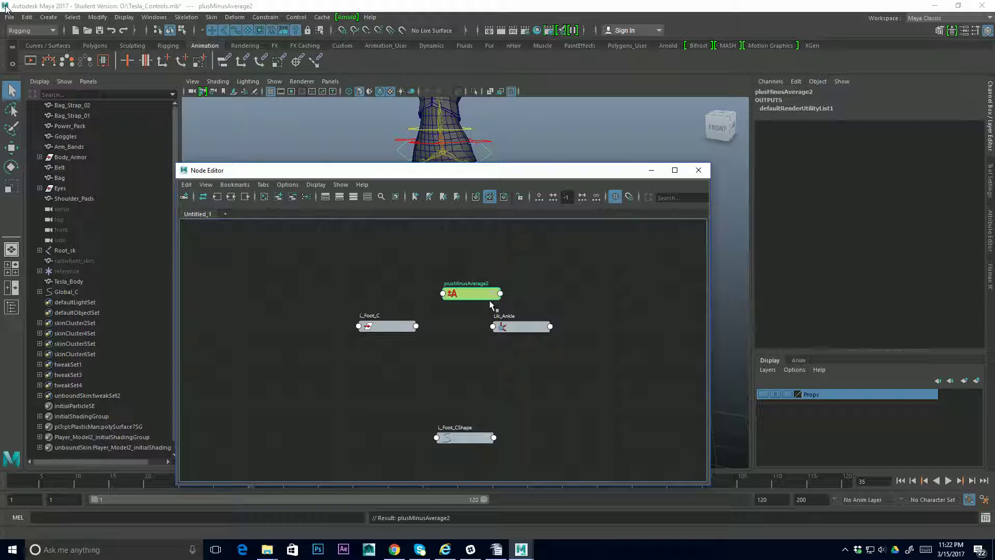
left_click_drag(482, 288, 462, 324)
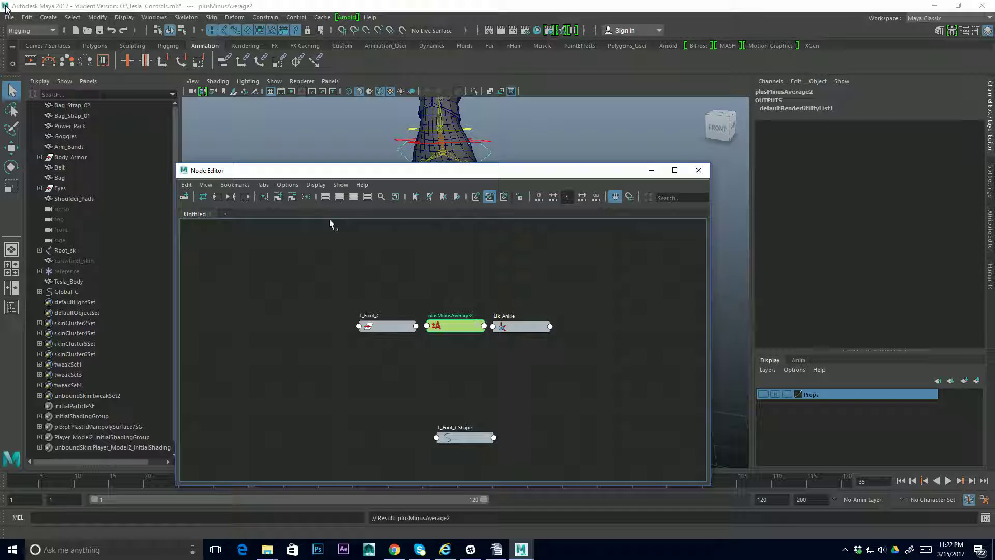
left_click(185, 196)
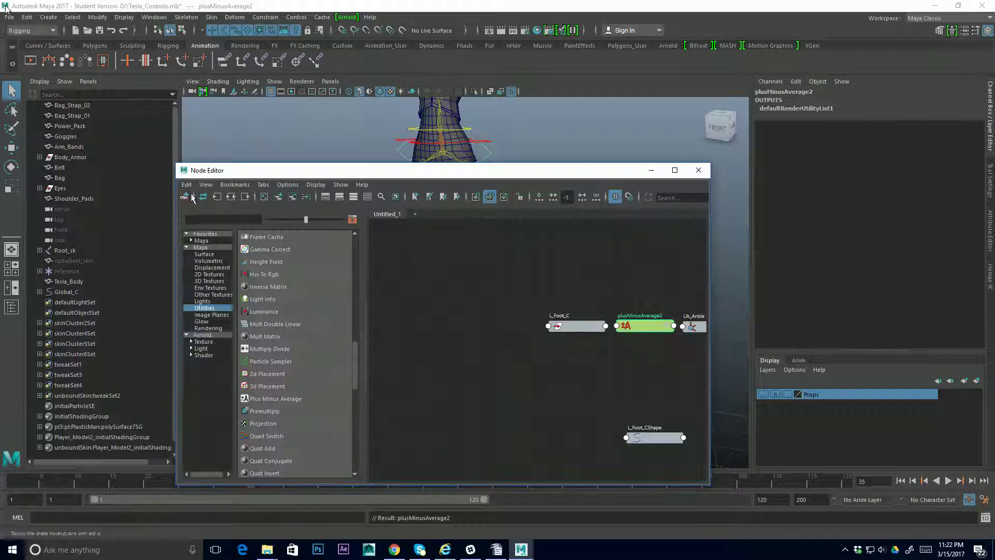
left_click(186, 197)
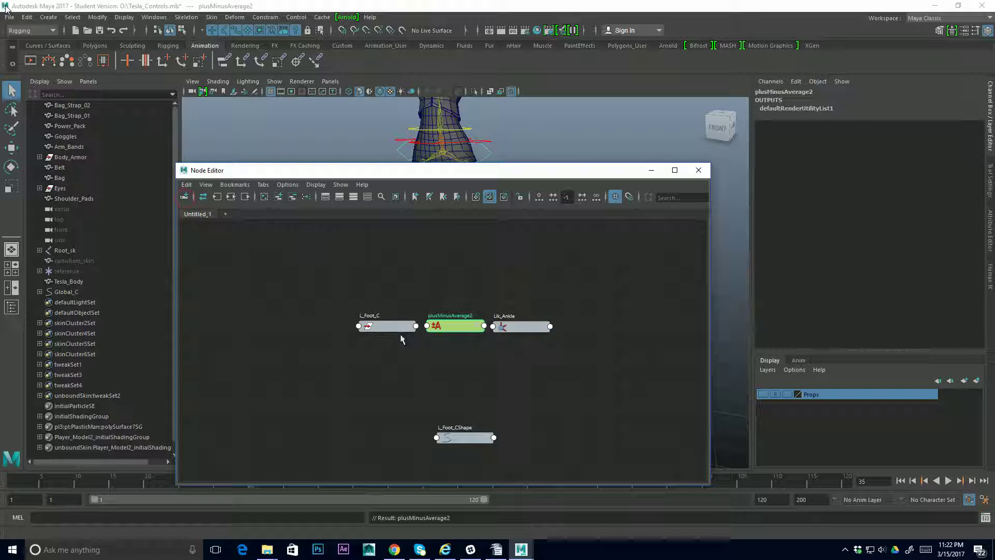
Step: Spread the L_Foot_C, plusMinusAverage and Lik_Ankle nodes apart in a row to leave room for connections
left_click_drag(407, 329, 376, 313)
left_click_drag(443, 327, 433, 308)
left_click_drag(497, 332, 511, 318)
left_click_drag(366, 311, 370, 308)
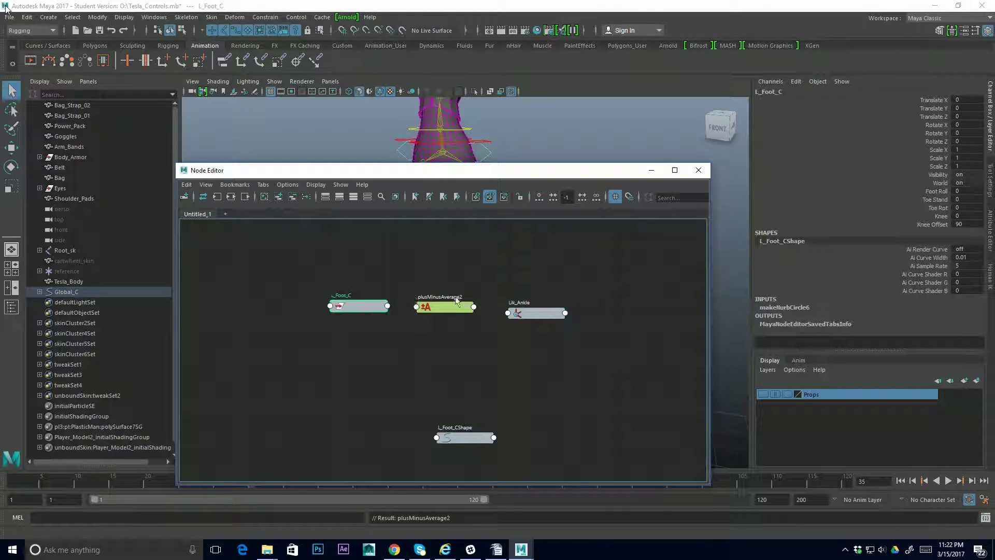
Step: Show the plusMinusAverage node's attributes and review its Operation options, keeping Sum
left_click(445, 311)
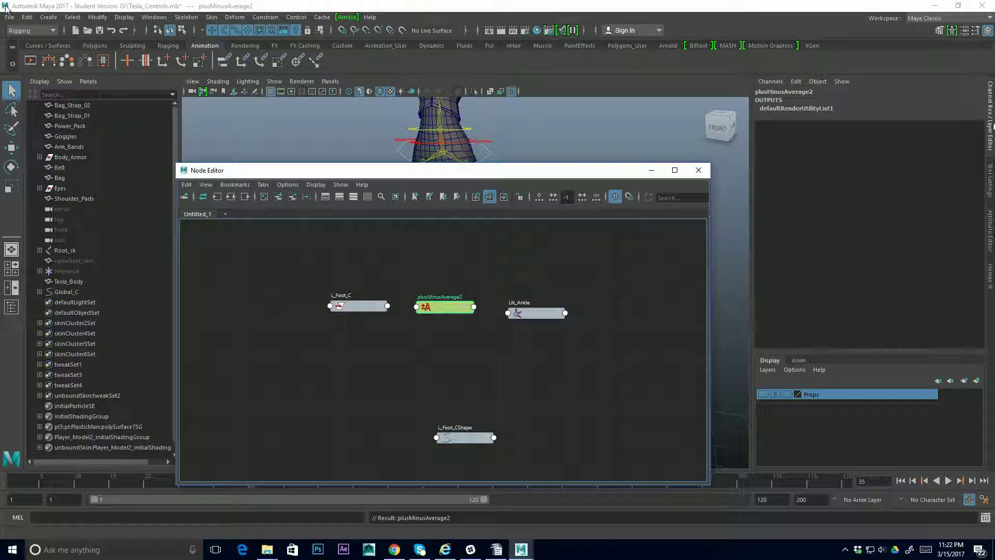
left_click(991, 240)
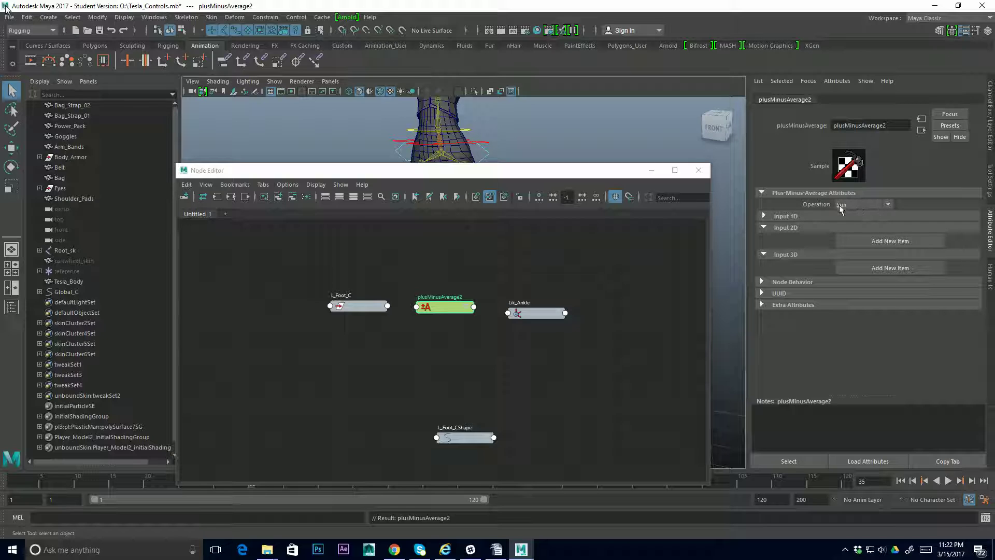
left_click(888, 206)
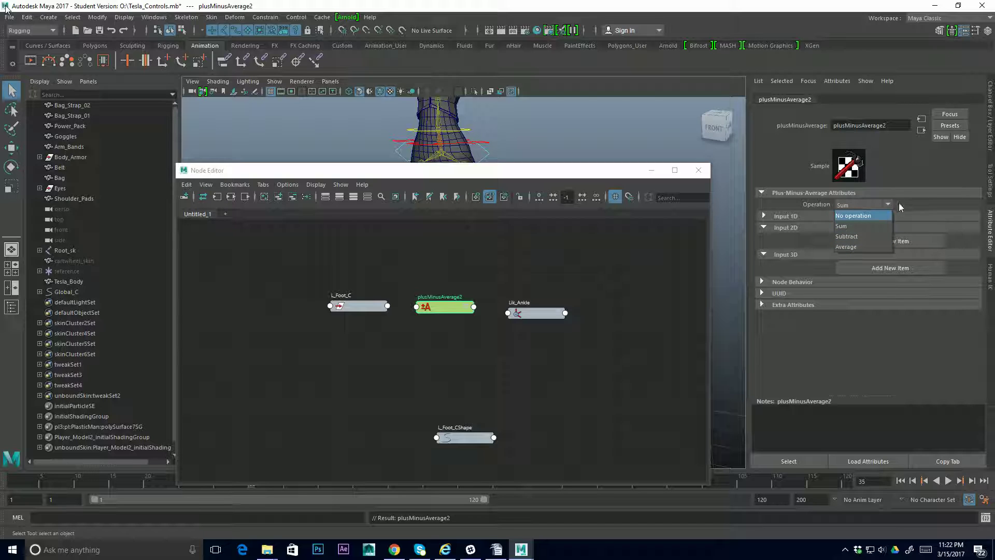
left_click(913, 209)
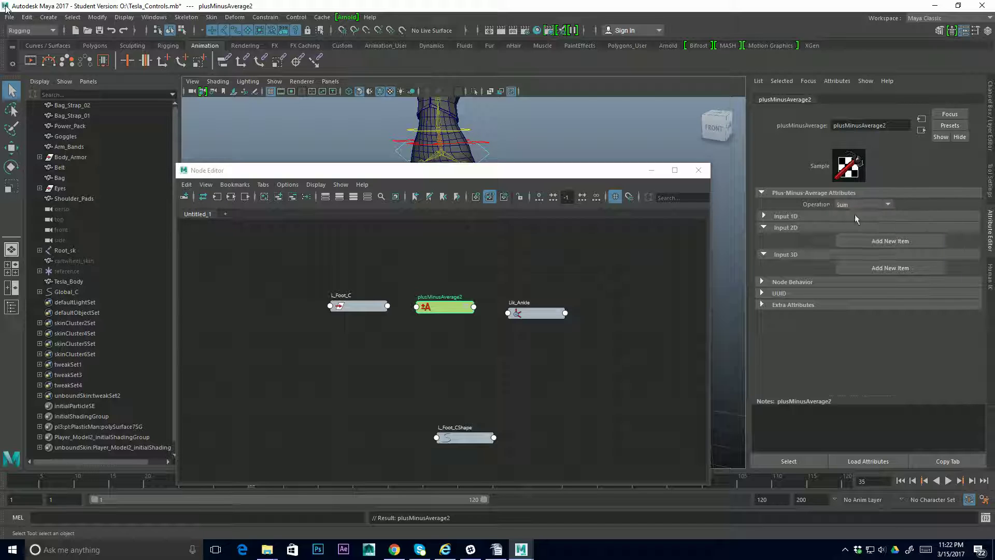
Step: Expand the L_Foot_C node and connect its Knee attribute to the plusMinusAverage node's Input 1D[0]
left_click(380, 307)
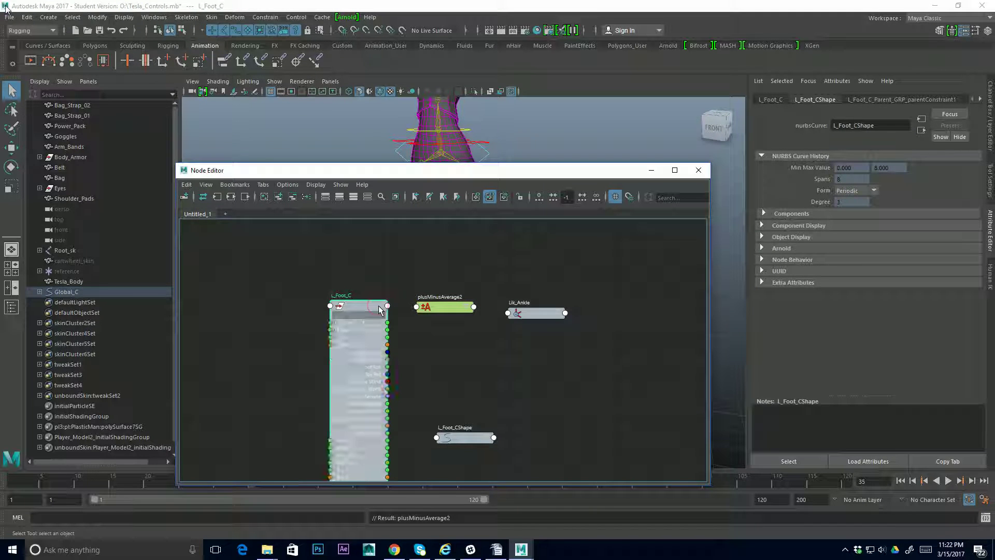
left_click_drag(380, 307, 386, 259)
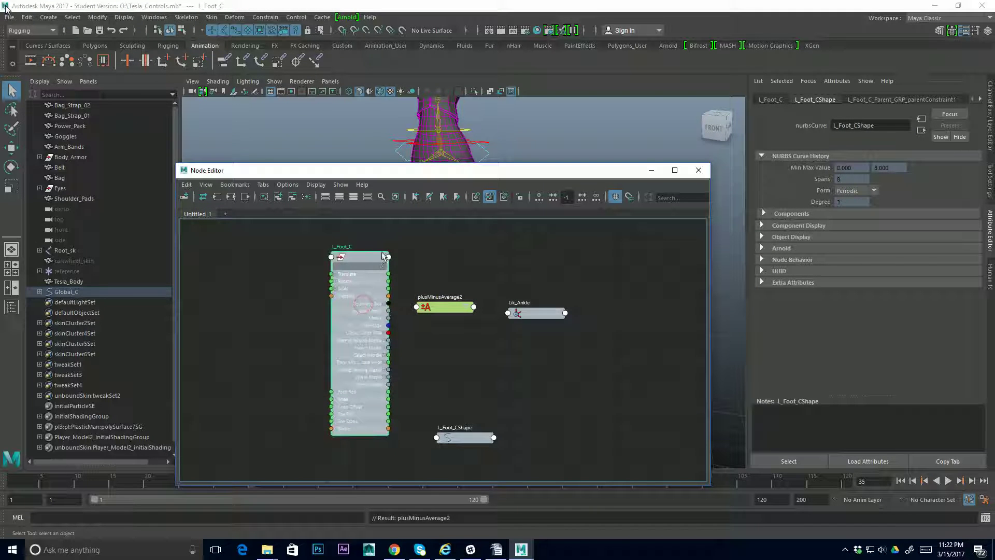
left_click_drag(365, 260, 359, 256)
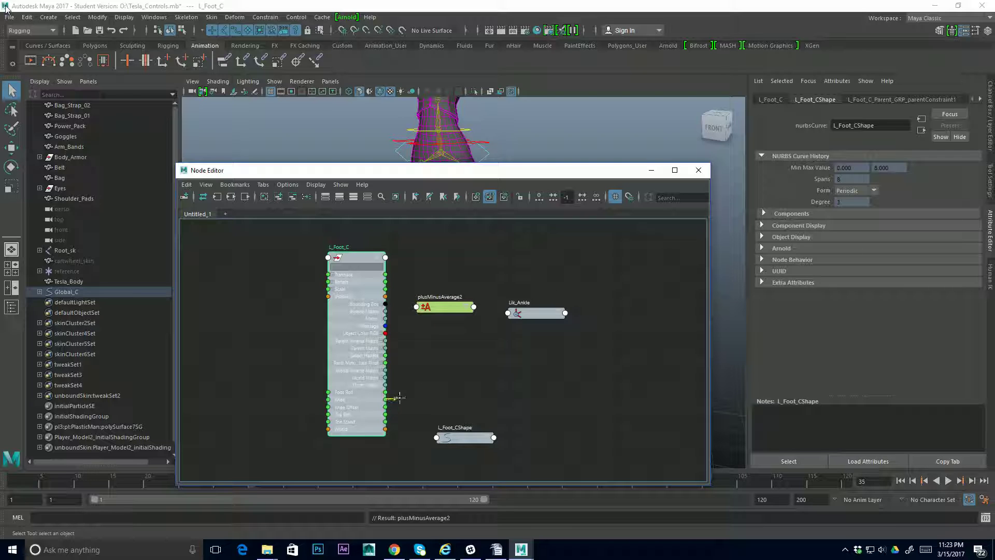
left_click_drag(404, 397, 416, 307)
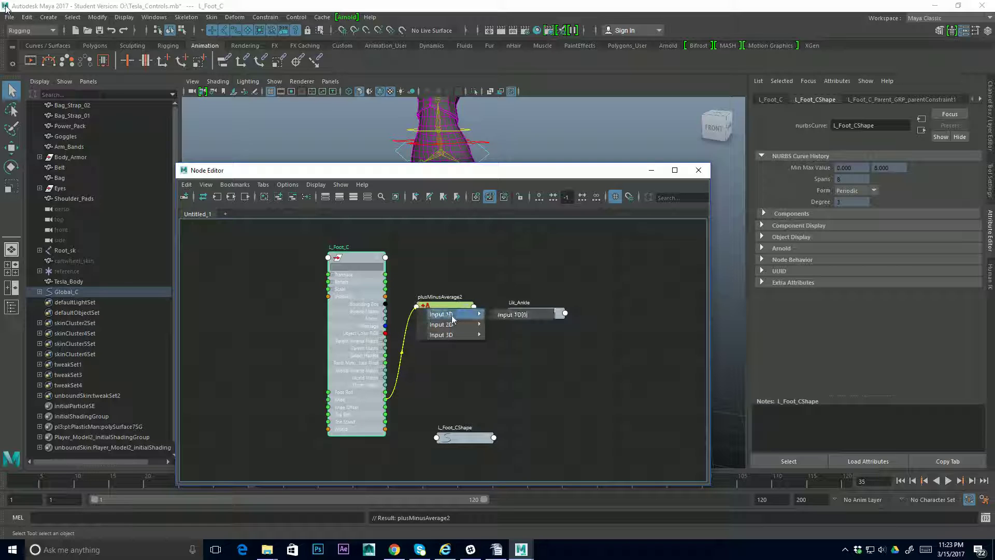
mouse_move(475, 314)
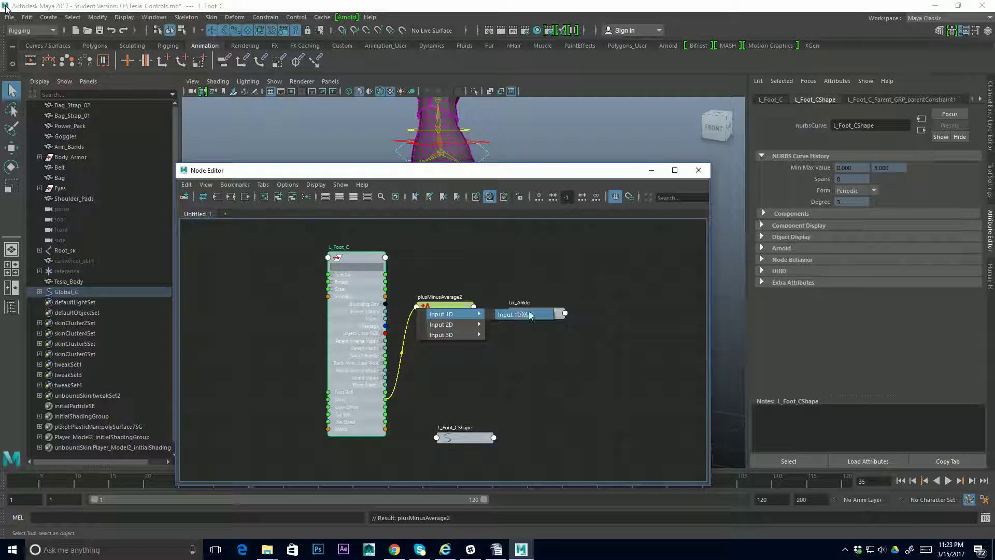
left_click(527, 317)
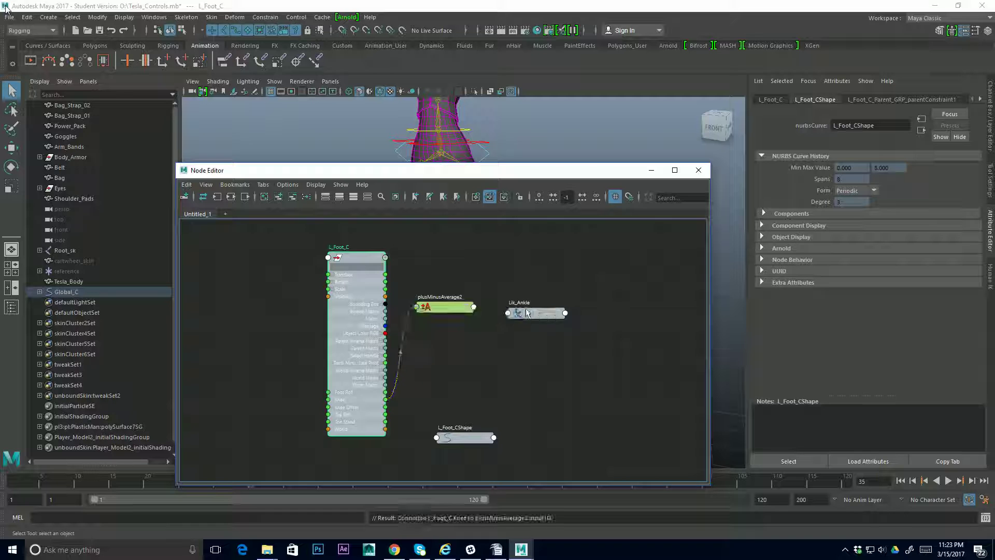
Step: Expand the plusMinusAverage node's 1D inputs and connect L_Foot_C's Knee Offset to Input 1D[1]
left_click(417, 307)
mouse_move(421, 312)
left_click(427, 289)
left_click(434, 307)
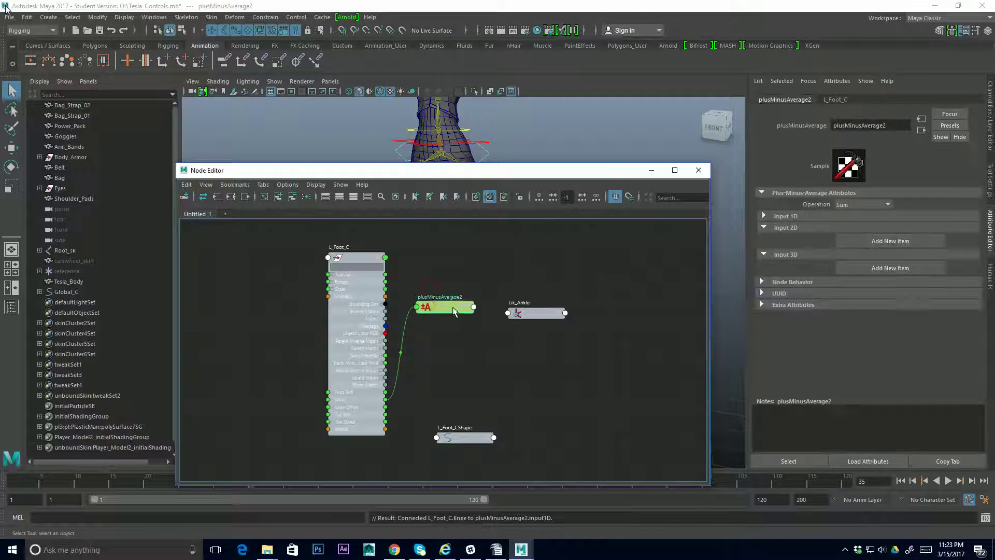
left_click(466, 306)
left_click(421, 330)
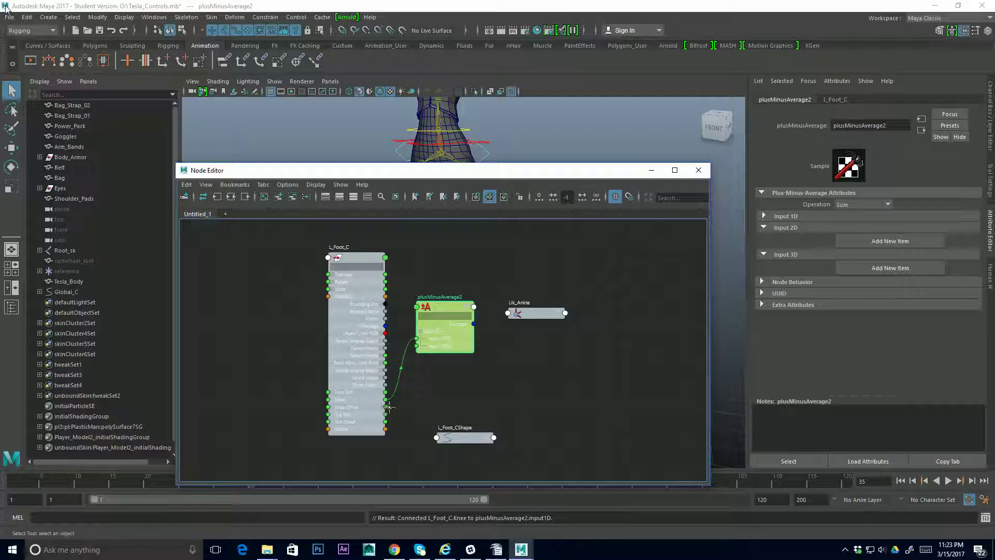
left_click_drag(390, 407, 418, 346)
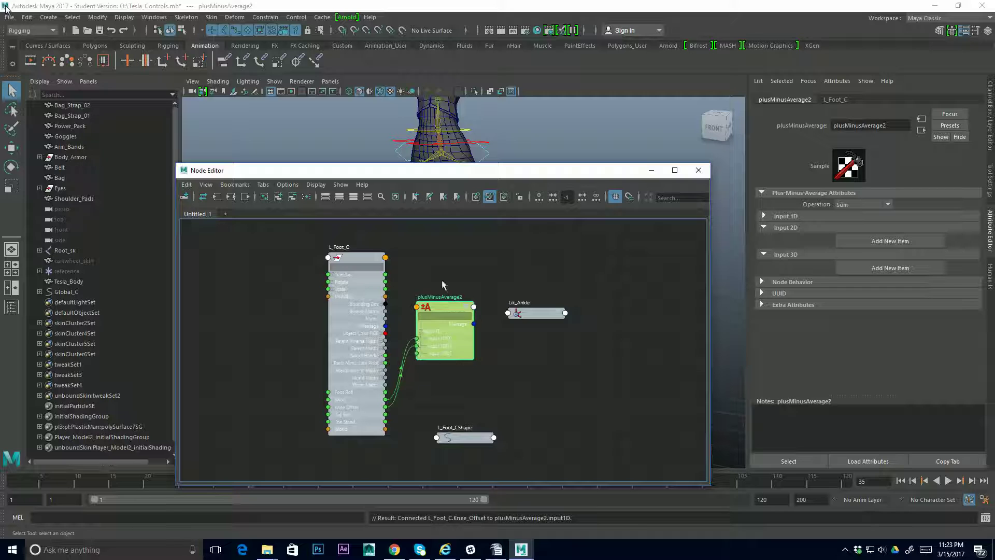
Step: Connect the plusMinusAverage node's Output 1D to Lik_Ankle's Twist and tidy the node layout
left_click_drag(452, 305, 451, 282)
left_click(472, 281)
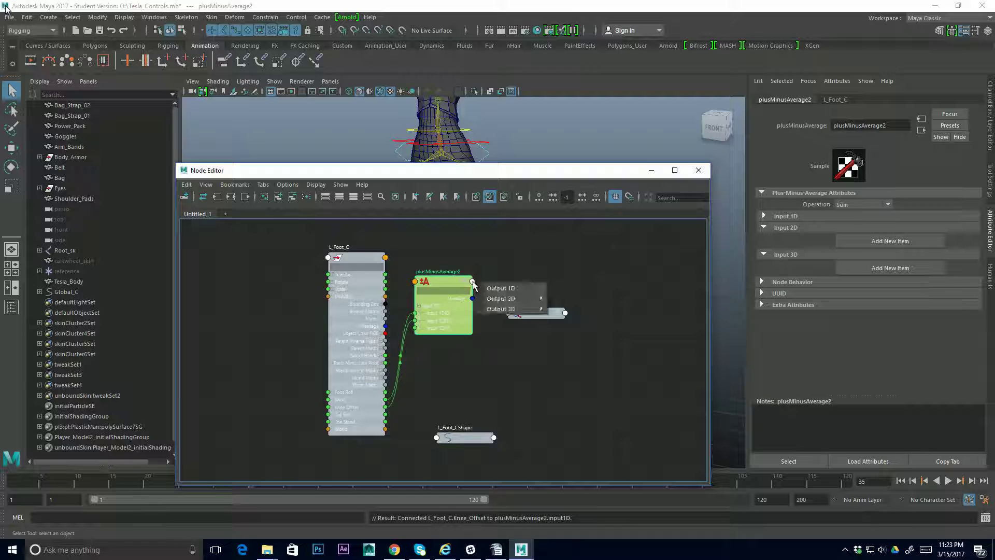
left_click(506, 288)
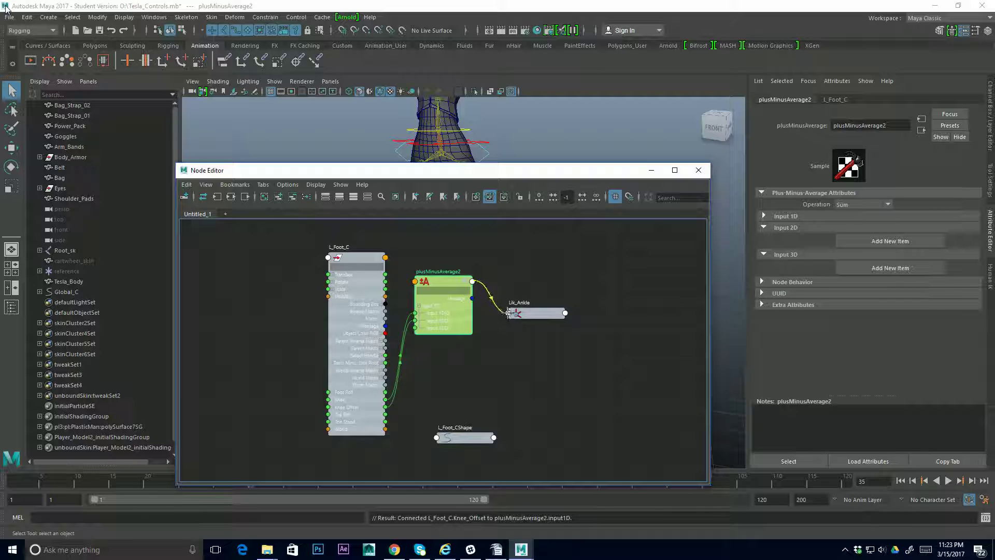
left_click(510, 311)
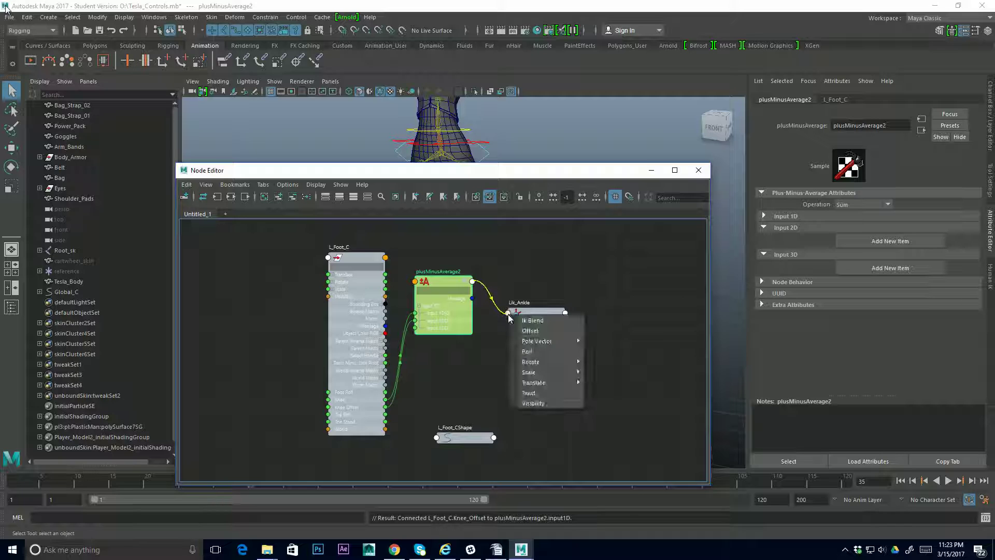
left_click(534, 397)
mouse_move(496, 172)
left_mouse_down()
mouse_move(375, 355)
mouse_move(416, 259)
mouse_move(415, 291)
mouse_move(497, 188)
mouse_move(497, 164)
left_mouse_up()
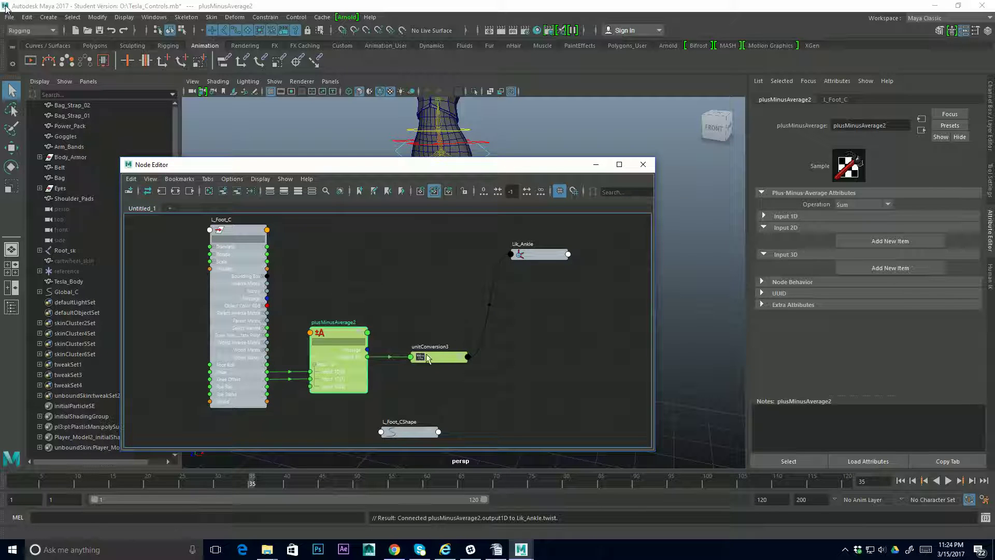
left_click_drag(338, 335, 338, 337)
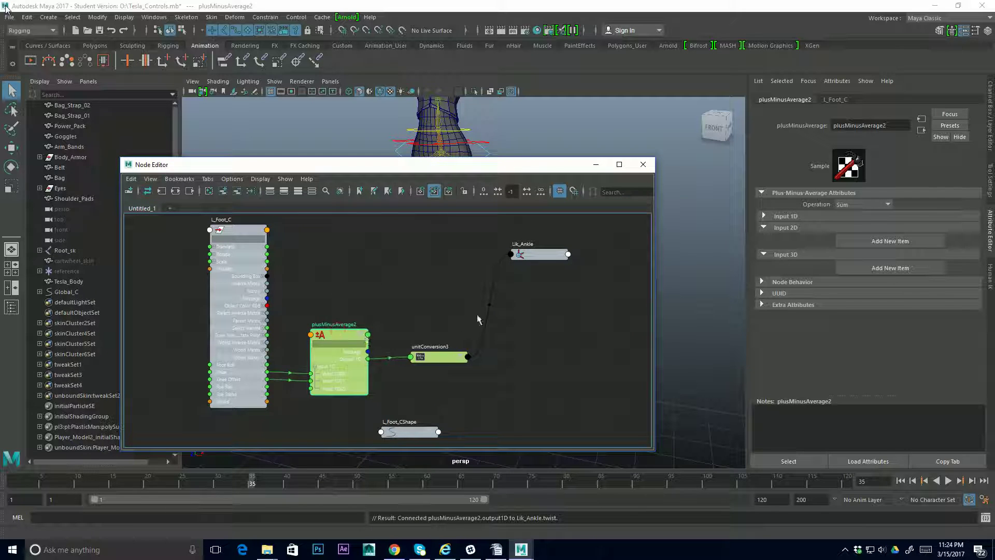
Step: Close the Node Editor and select the L_Foot_C control with its channels shown
left_click(649, 166)
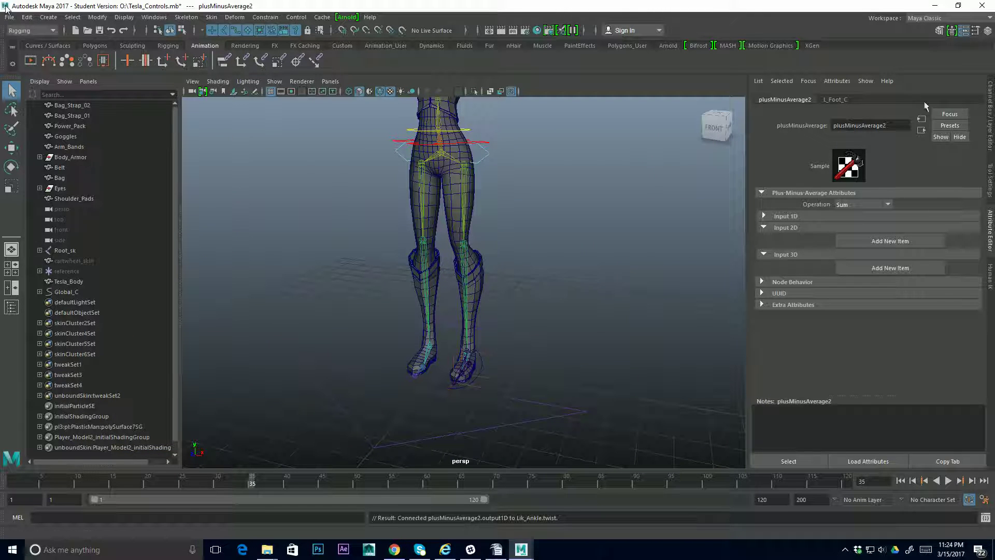
left_click(991, 111)
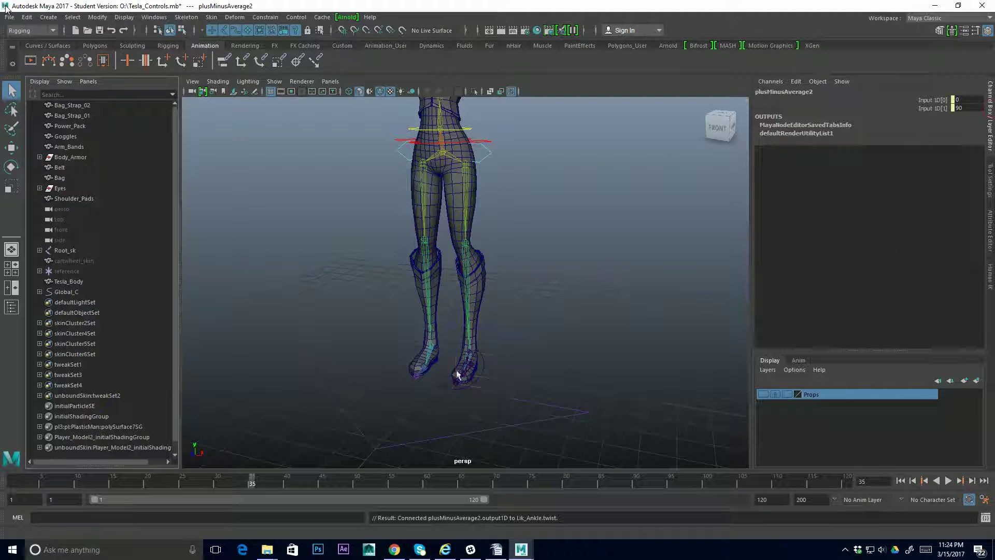
left_click(484, 371)
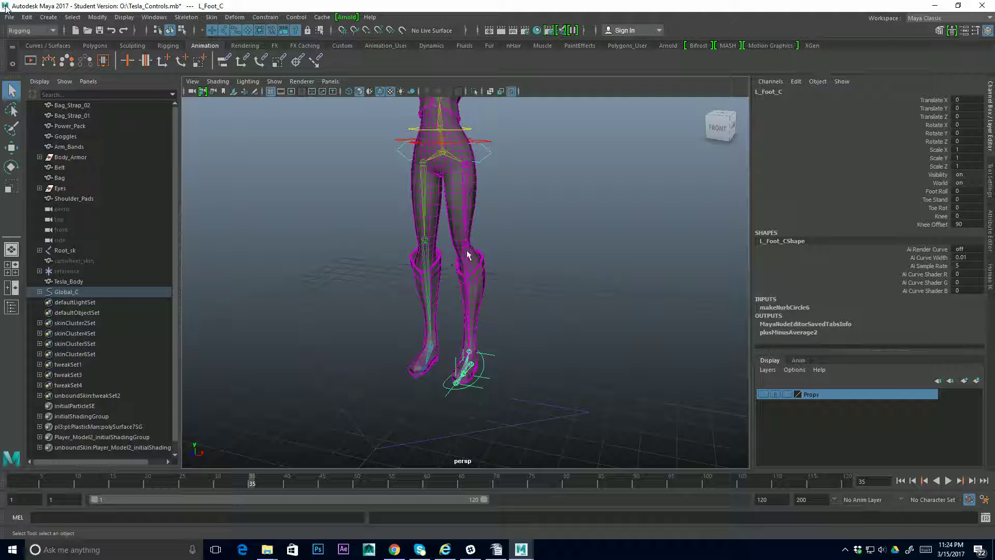
left_click_drag(516, 266, 555, 278, "alt")
middle_click_drag(555, 278, 613, 281, "alt")
right_click_drag(613, 282, 566, 277, "alt")
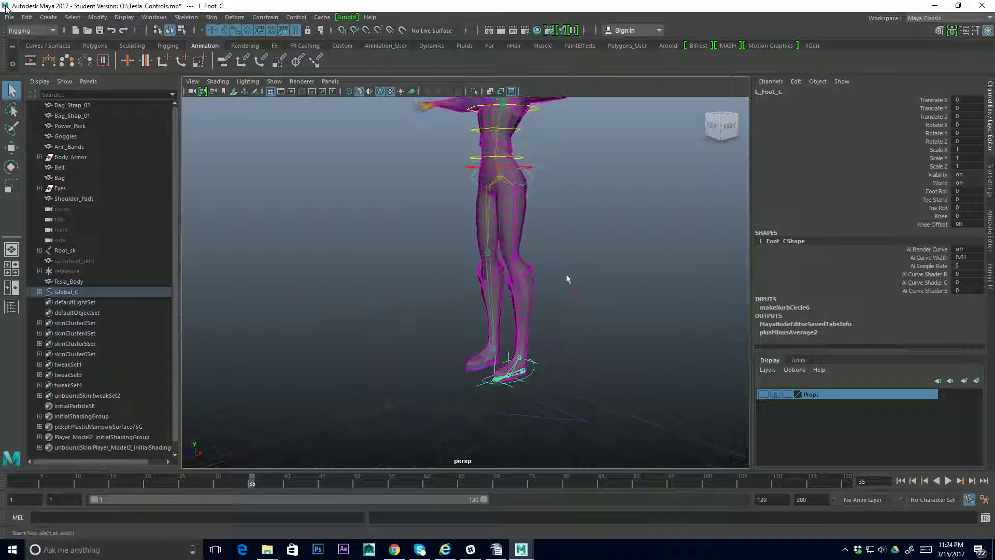
Step: Lock and hide the Knee Offset attribute on L_Foot_C
left_click(939, 225)
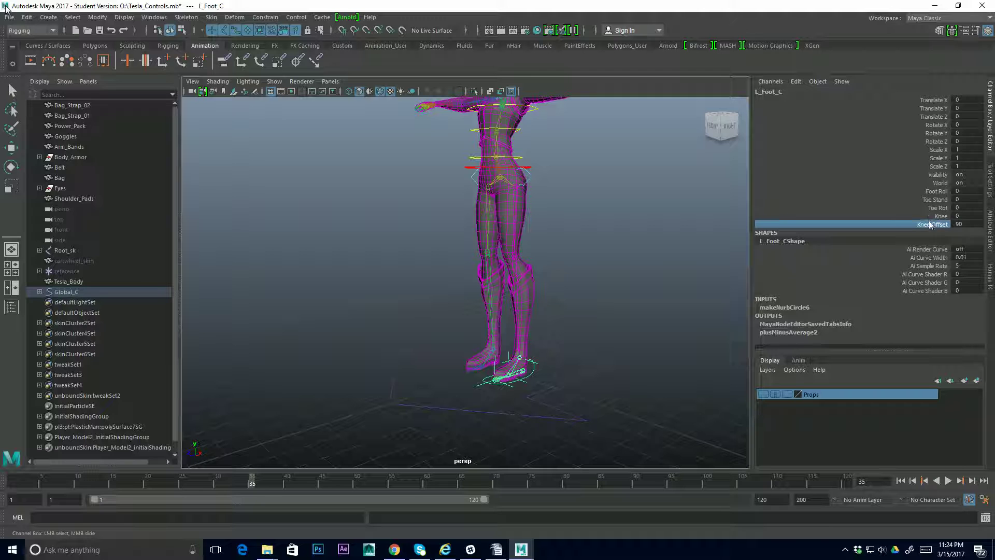
right_click(933, 226)
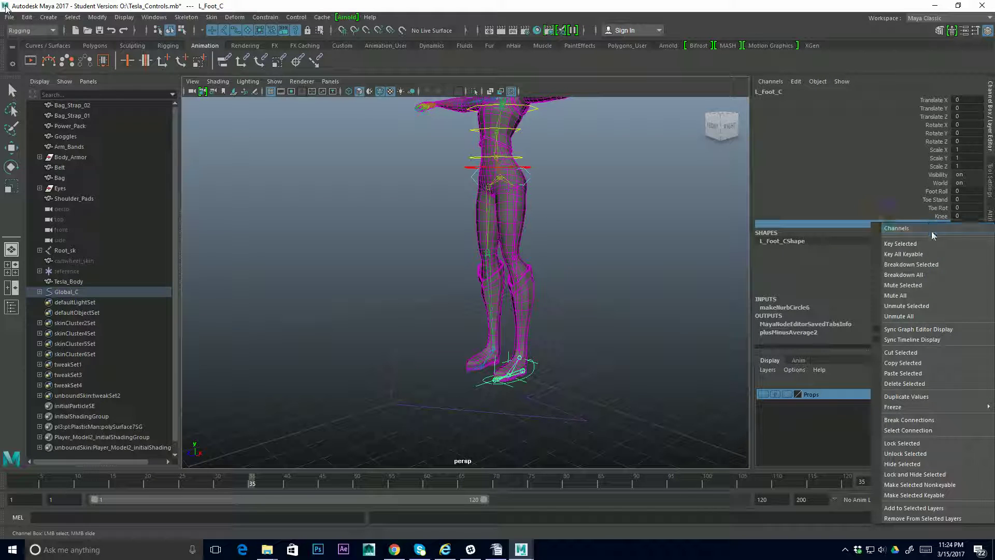
left_click(928, 477)
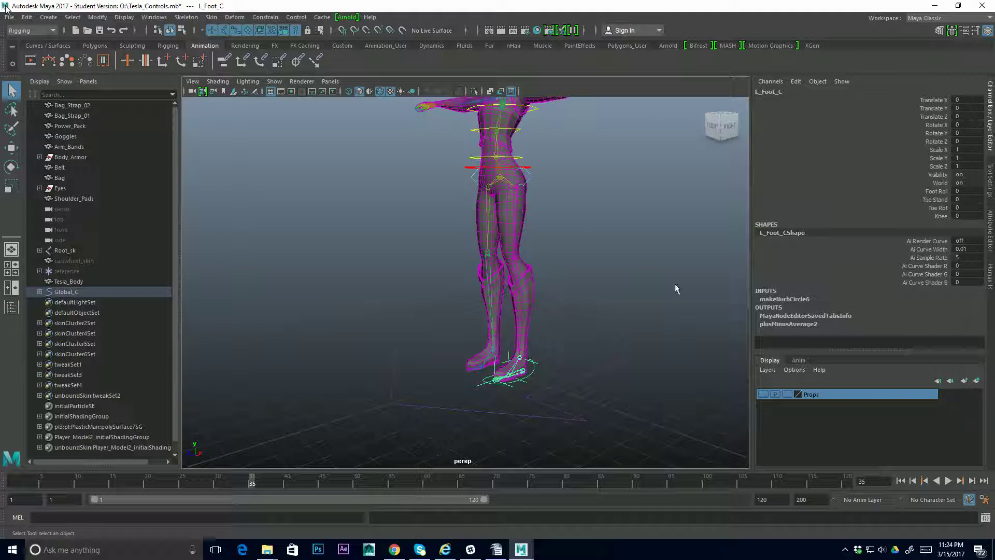
middle_click_drag(588, 310, 569, 274, "alt")
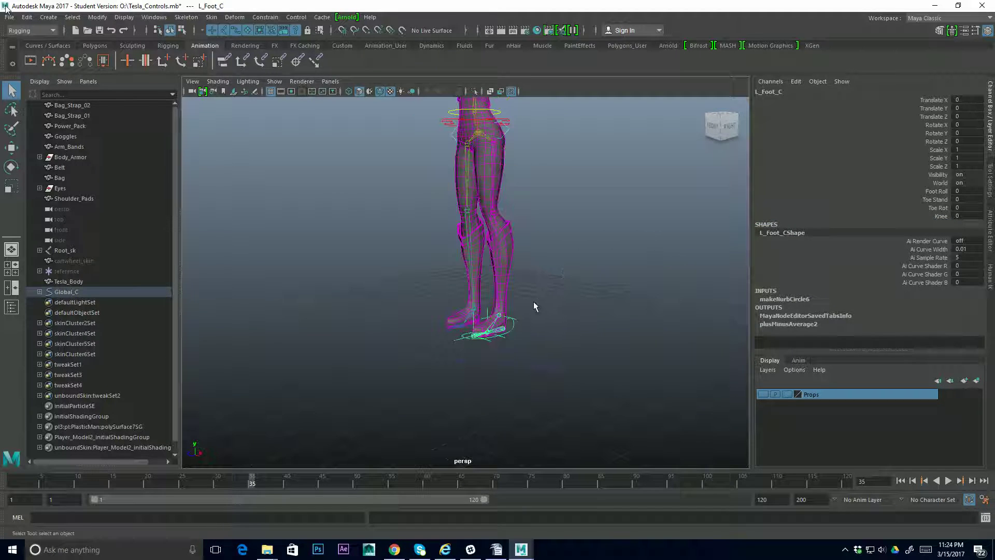
Step: Inspect the character's legs and the left foot control from the front and three-quarter angles
left_click_drag(501, 284, 547, 292, "alt")
middle_click_drag(513, 295, 482, 325, "alt")
right_click_drag(482, 325, 624, 287, "alt")
mouse_move(623, 286)
left_mouse_down("alt")
mouse_move(566, 304)
mouse_move(530, 293)
mouse_move(520, 301)
mouse_move(553, 309)
mouse_move(634, 299)
left_mouse_up("alt")
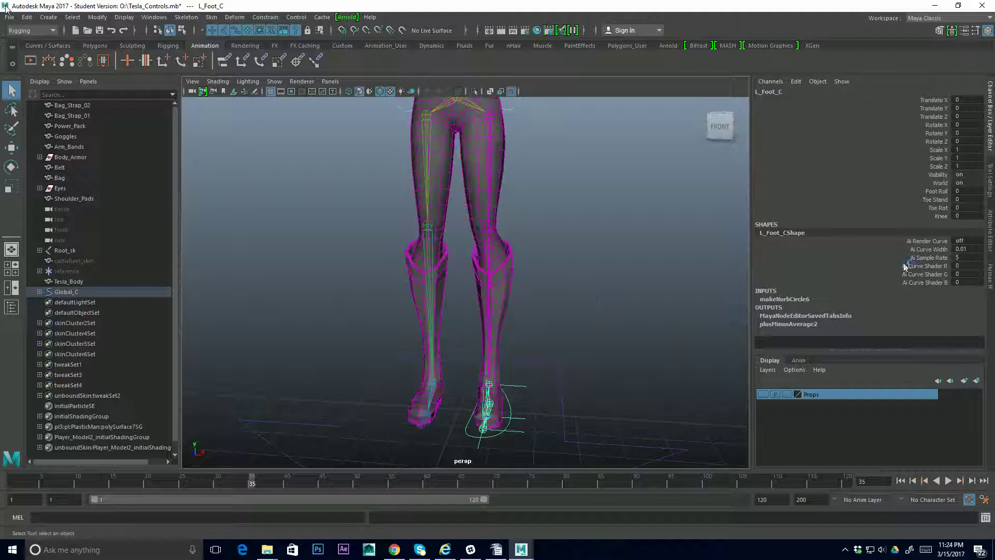
middle_click_drag(608, 306, 580, 284, "alt")
left_click_drag(579, 284, 631, 296, "alt")
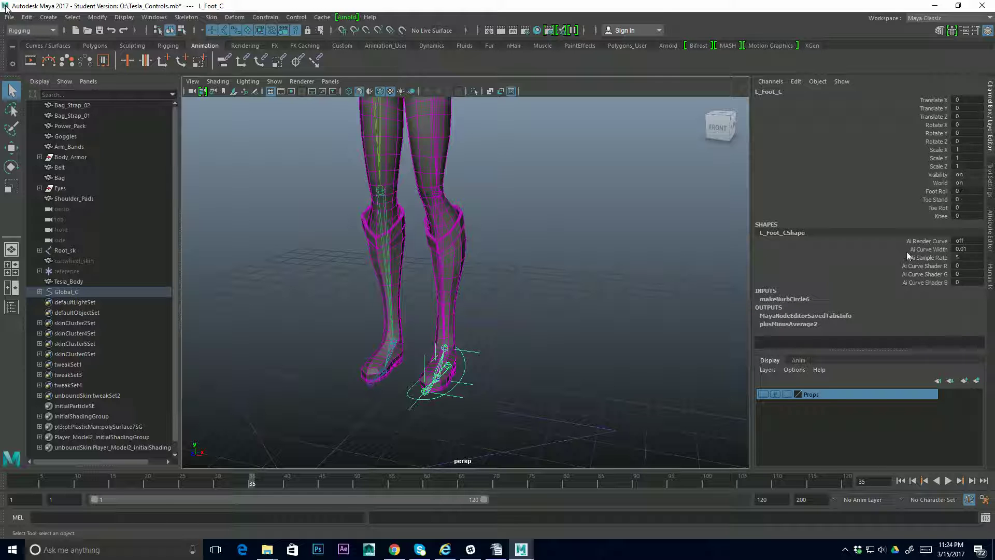
middle_click_drag(528, 327, 579, 342, "alt")
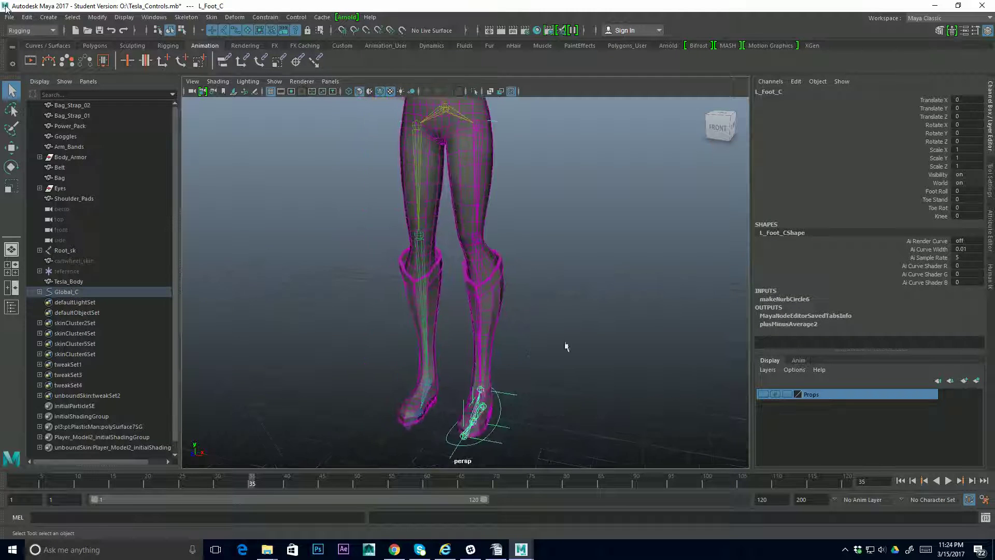
left_click_drag(579, 342, 563, 324, "alt")
Step: Return to object selection mode and reselect the L_Foot_C control
left_click(941, 216)
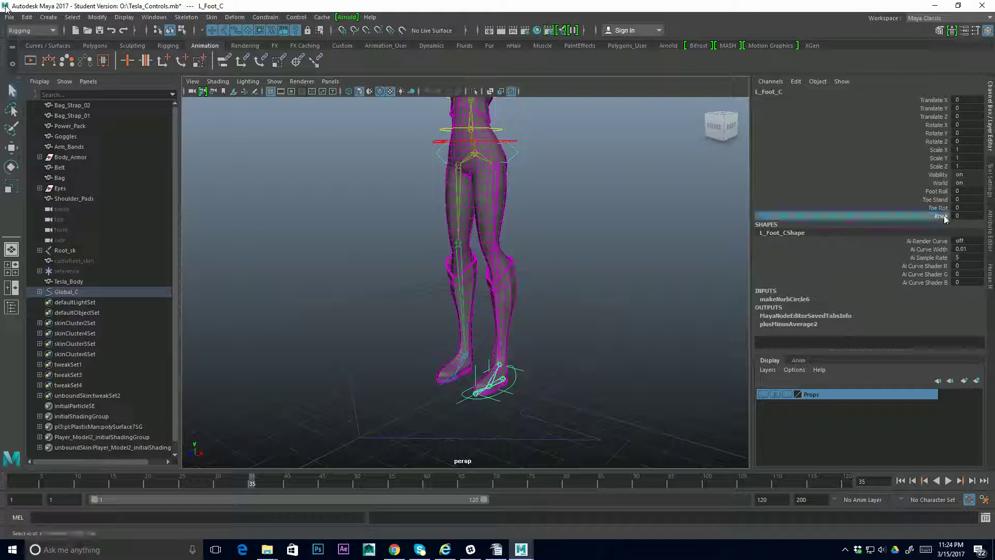
middle_click_drag(614, 244, 608, 289, "alt")
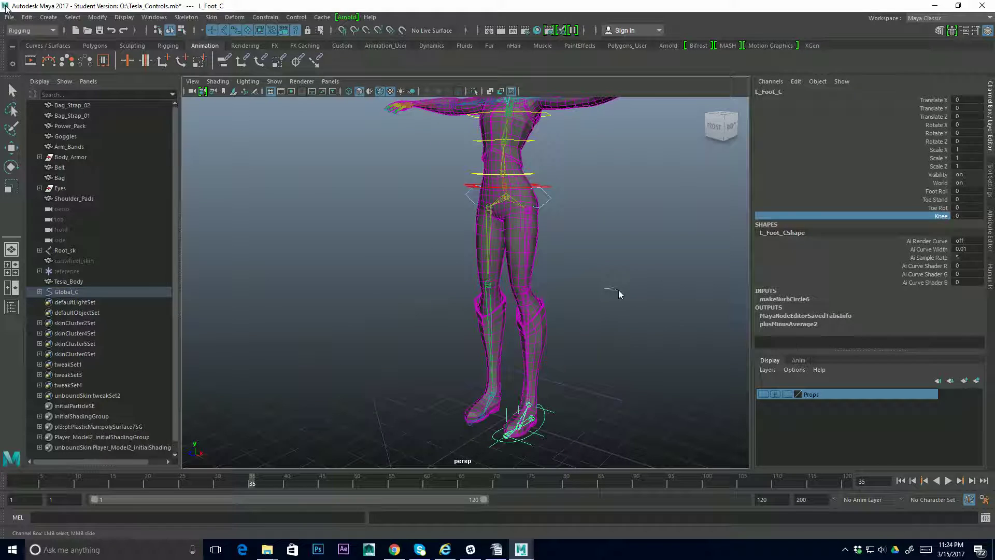
left_click(619, 294)
key("q")
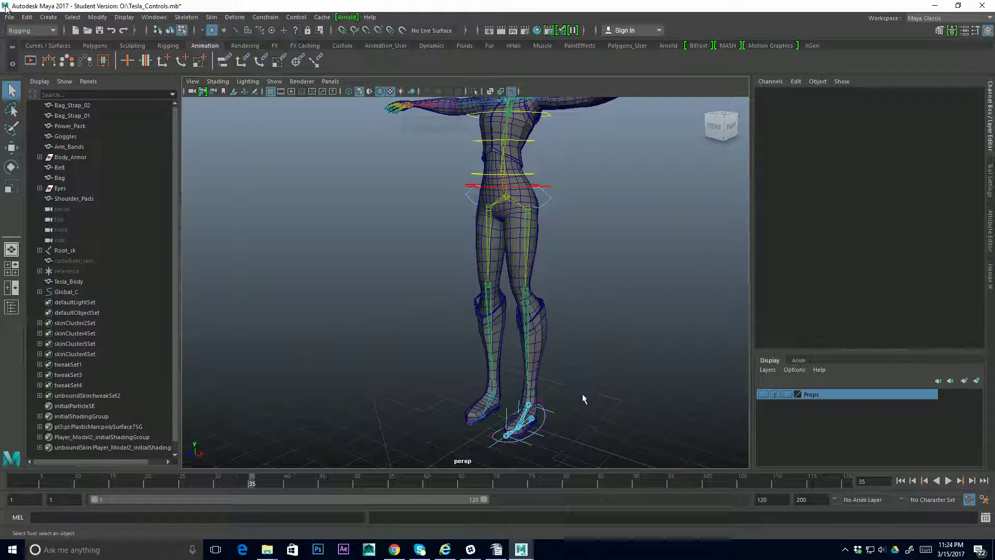
key("F8")
left_click(591, 425)
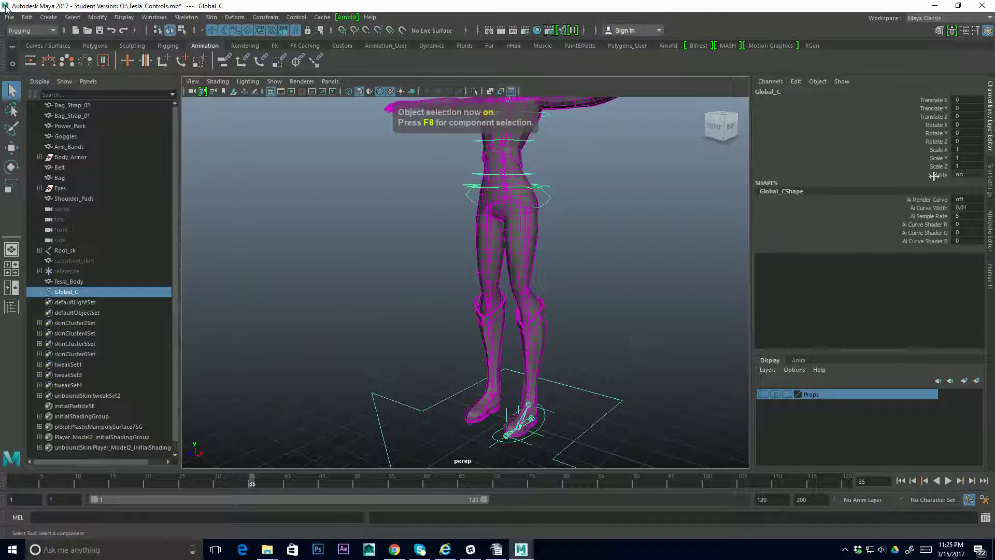
left_click(533, 413)
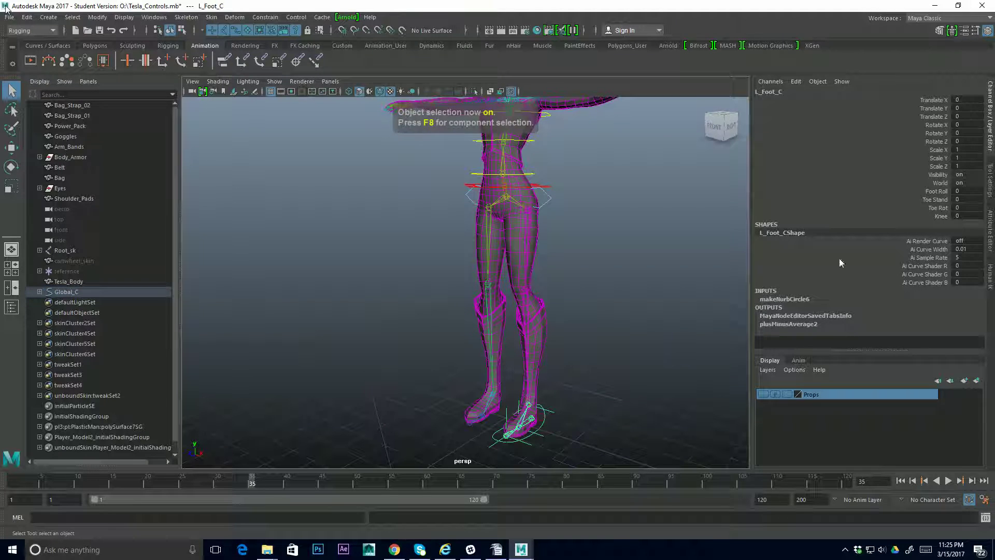
Step: Try scrubbing the Knee attribute on L_Foot_C, and undo the change
left_click(940, 216)
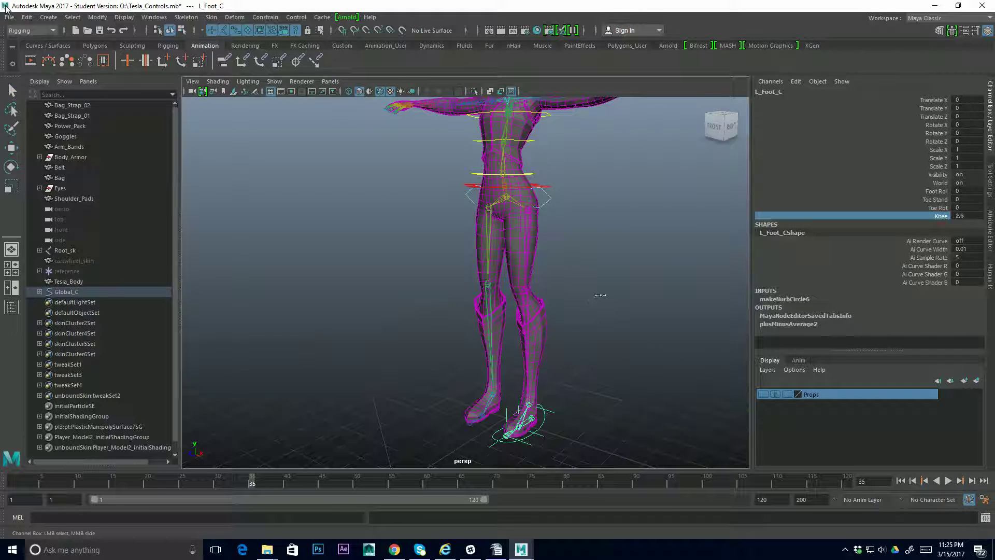
middle_click_drag(591, 295, 627, 293)
key("ctrl+z")
Step: Try rotating the L_Foot_C control with the Rotate tool, and undo the rotation
left_click_drag(599, 371, 576, 370, "alt")
middle_click_drag(552, 411, 567, 357, "alt")
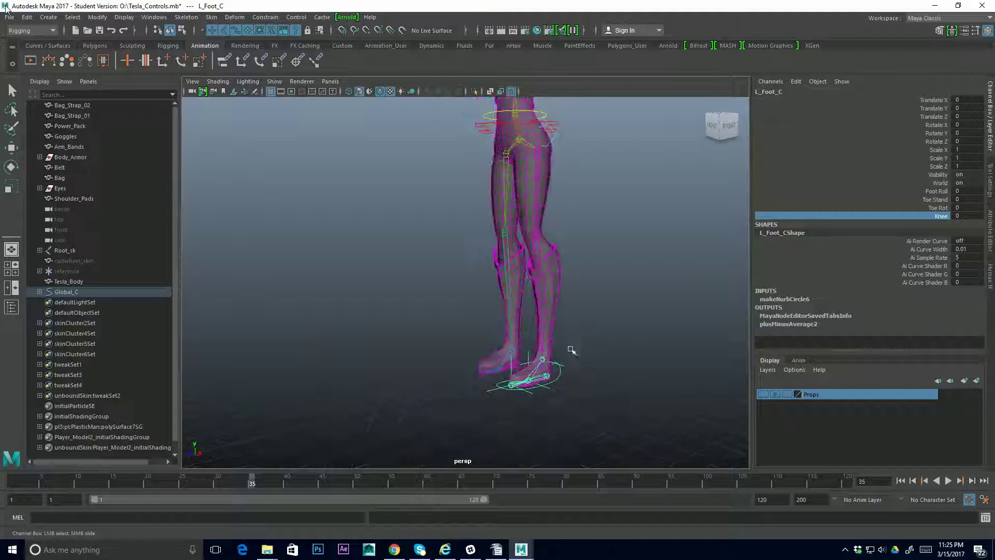
key("e")
left_click_drag(565, 373, 577, 344, "alt")
key("ctrl+z")
Step: Raise L_Foot_C up and forward to bend the left knee, about 2.04 in Translate Y and 1.38 in Translate Z
left_click_drag(637, 349, 589, 313, "alt")
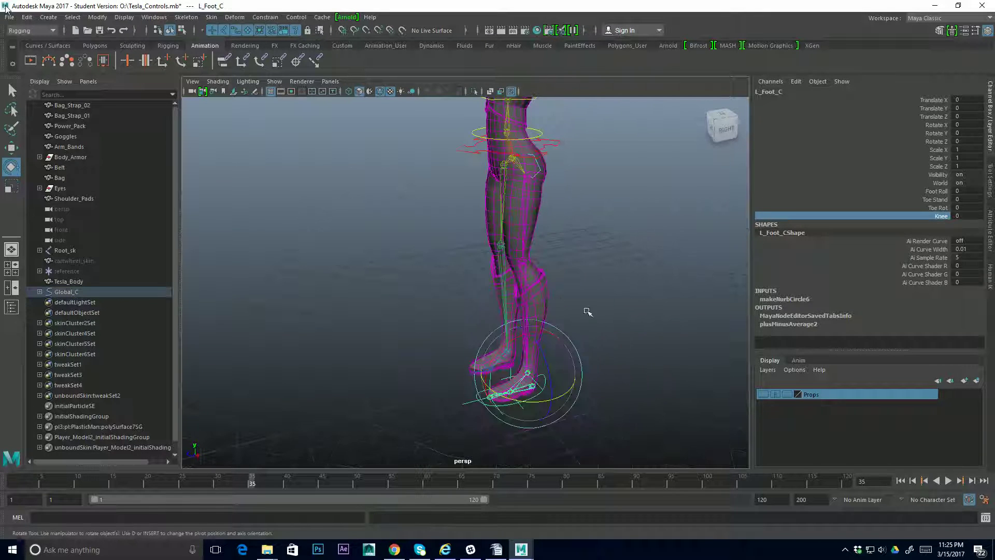
right_click_drag(588, 313, 504, 328, "alt")
key("w")
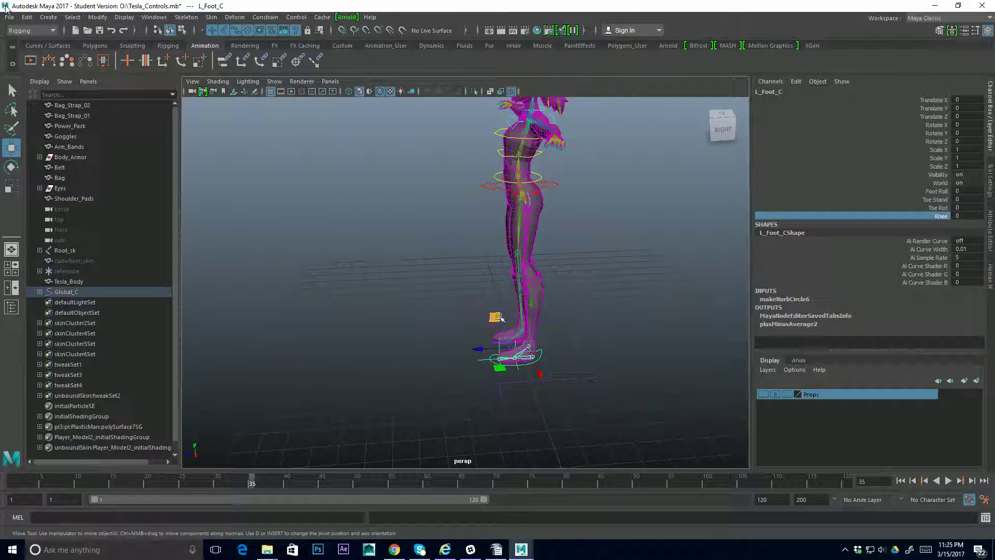
left_click_drag(490, 317, 487, 256)
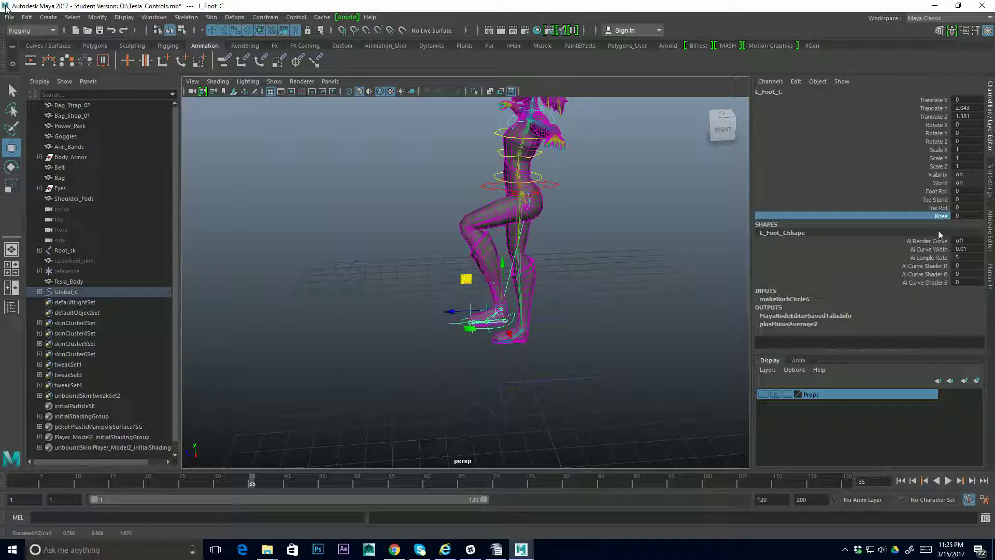
Step: Test-rotate the raised L_Foot_C control about Z, ending at about -2.44, and check the knee from front and side
left_click_drag(725, 243, 563, 245, "alt")
key("e")
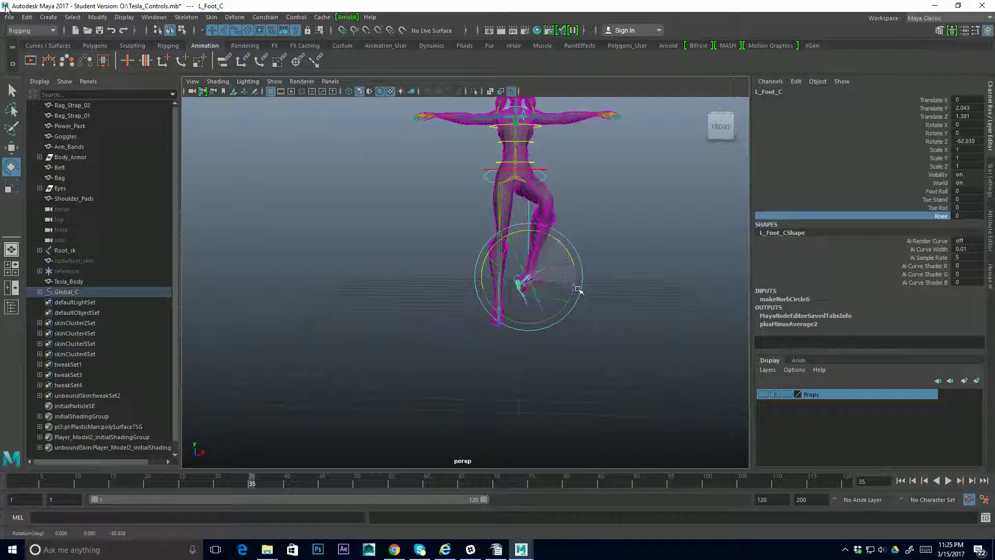
left_click_drag(578, 291, 581, 268)
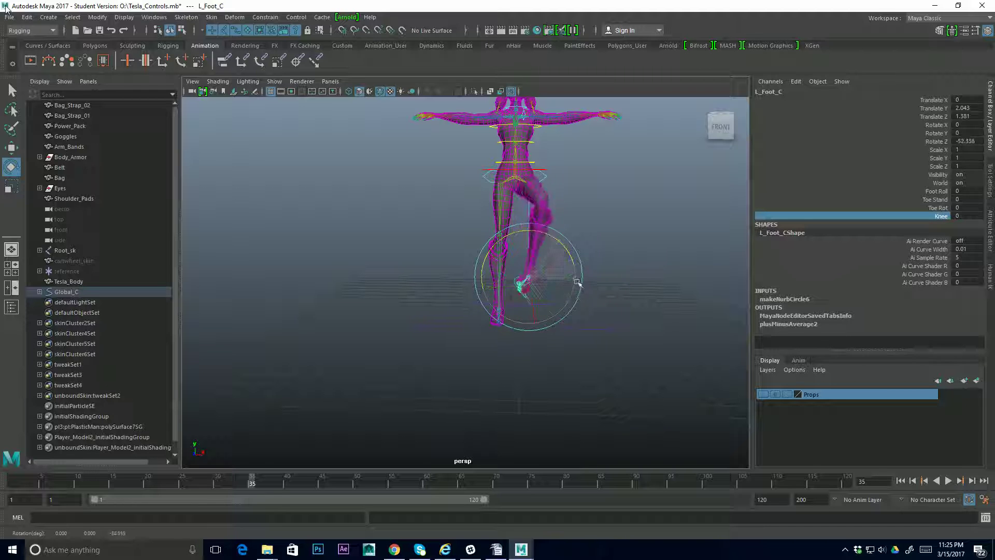
left_click_drag(578, 284, 556, 249)
left_click_drag(568, 267, 440, 267, "alt")
left_click_drag(536, 290, 545, 293, "alt")
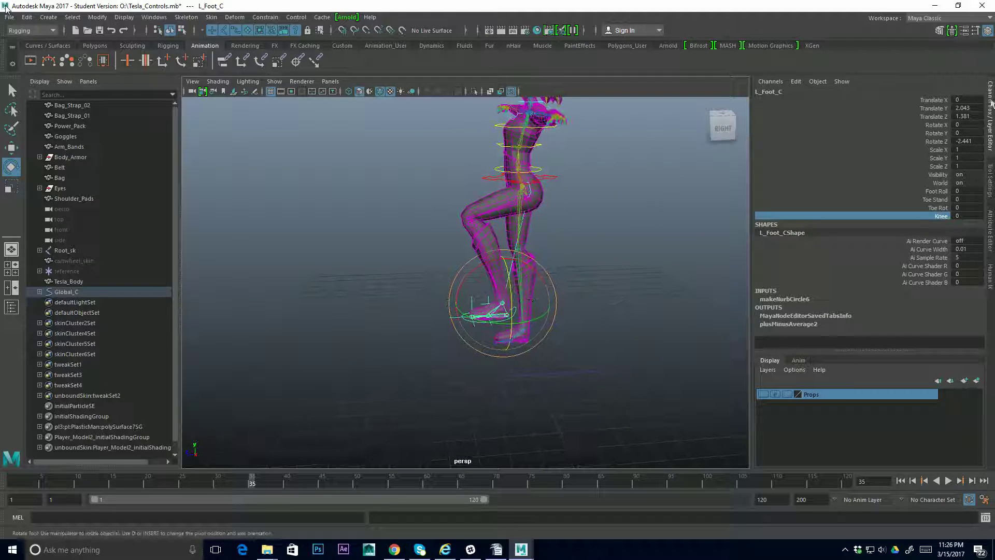
Step: Reset L_Foot_C's channels from Translate Y through Rotate Z to 0
left_click_drag(966, 107, 967, 141)
type("0")
key("Return")
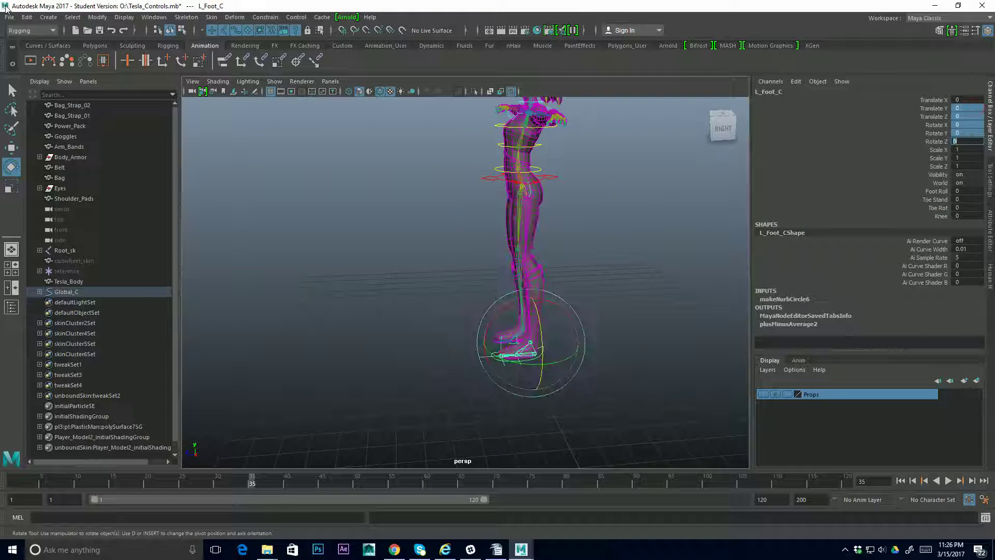
Step: Deselect the foot control and examine the legs in their rest pose from several angles
left_click_drag(561, 151, 546, 269, "alt")
key("w")
left_click_drag(508, 298, 540, 304, "alt")
left_click_drag(595, 279, 615, 286, "alt")
left_click(617, 286)
left_click_drag(549, 320, 456, 317, "alt")
middle_click_drag(501, 337, 467, 296, "alt")
right_click_drag(466, 295, 604, 287, "alt")
middle_click_drag(513, 262, 500, 322, "alt")
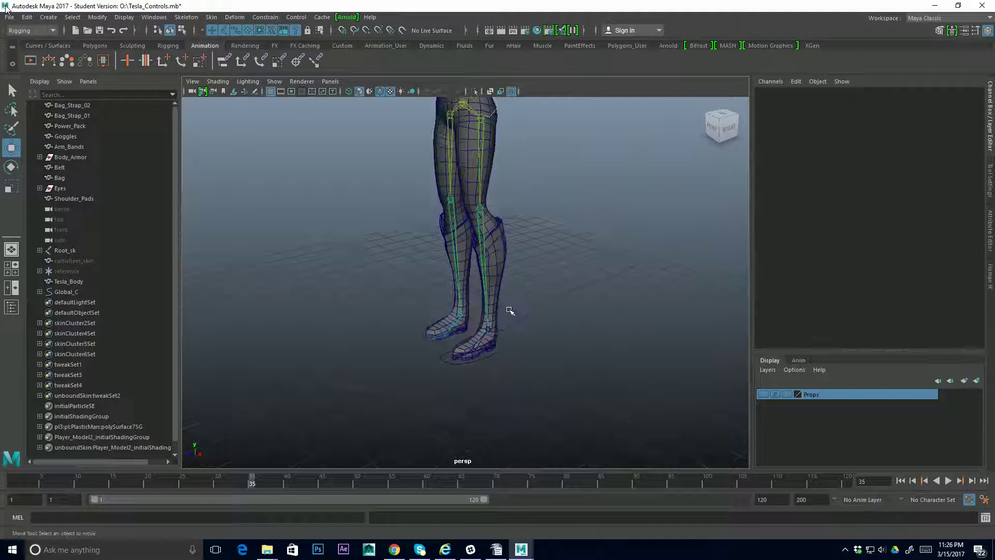
Step: Reselect the L_Foot_C control, make its Knee attribute active, and view the left leg from several angles
left_click(502, 349)
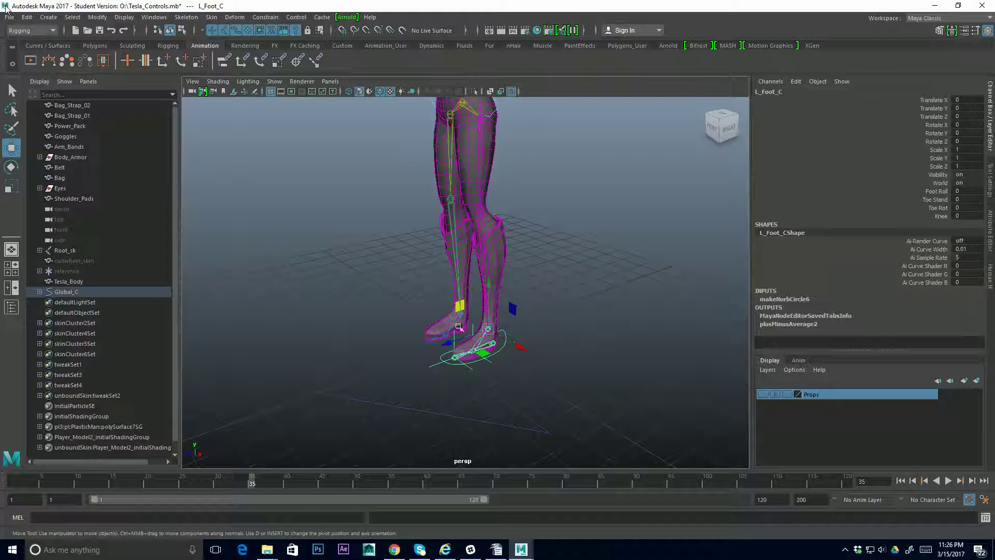
left_click_drag(524, 353, 455, 337, "alt")
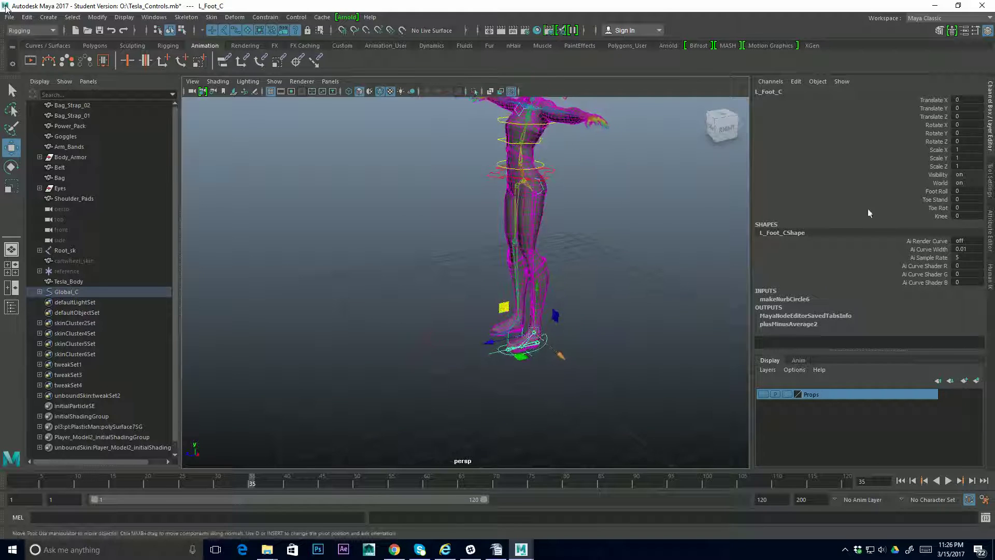
left_click(942, 217)
middle_click_drag(560, 288, 537, 269, "alt")
left_click_drag(574, 299, 608, 285, "alt")
middle_click_drag(608, 285, 544, 269, "alt")
left_click_drag(492, 286, 546, 278, "alt")
middle_click_drag(504, 260, 542, 317, "alt")
left_click_drag(576, 328, 509, 314, "alt")
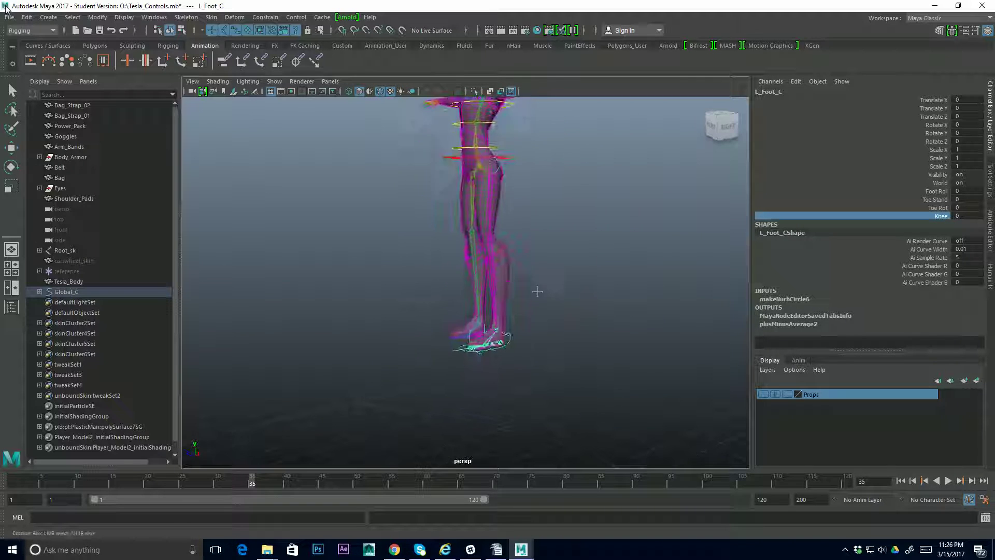